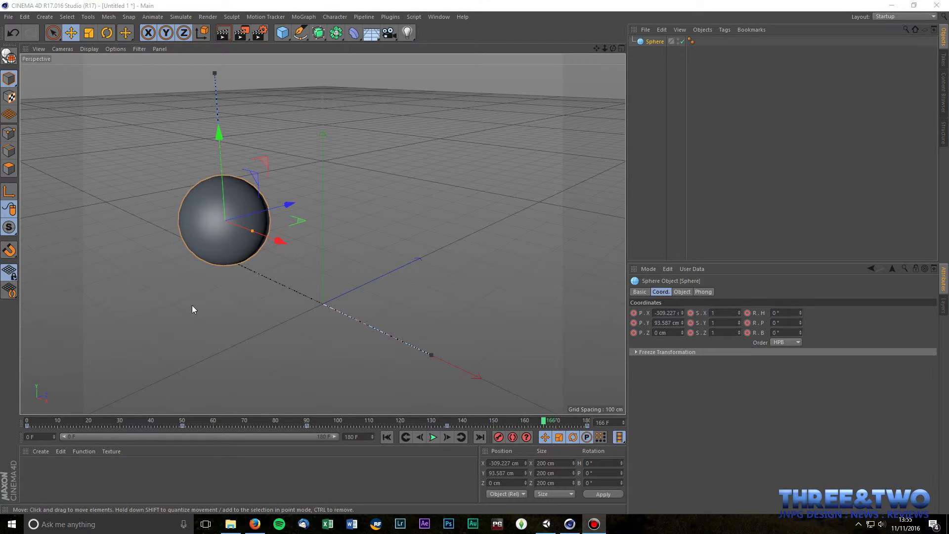
Step: Play the sphere's animation from frame 0 to review its motion, and return the playhead to the start
drag(549, 417, 27, 419)
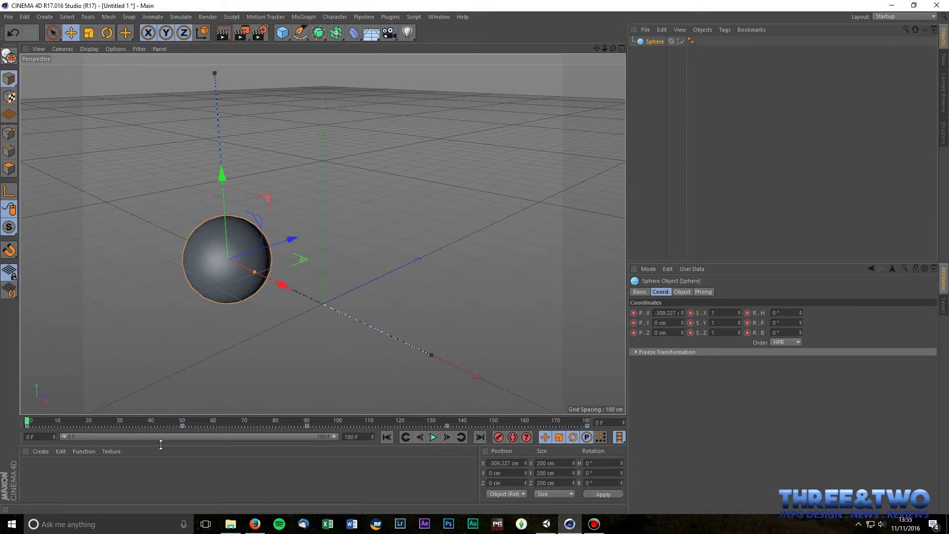
click(431, 437)
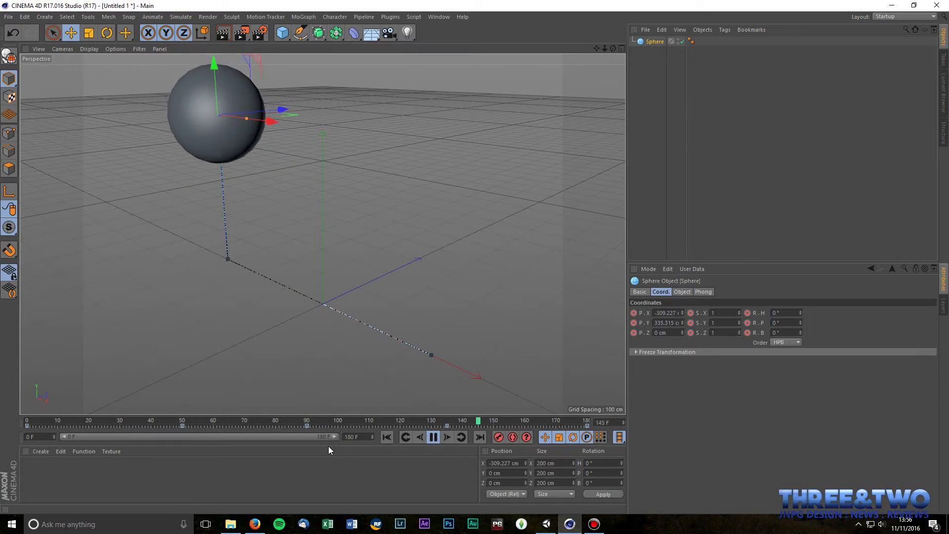
click(434, 437)
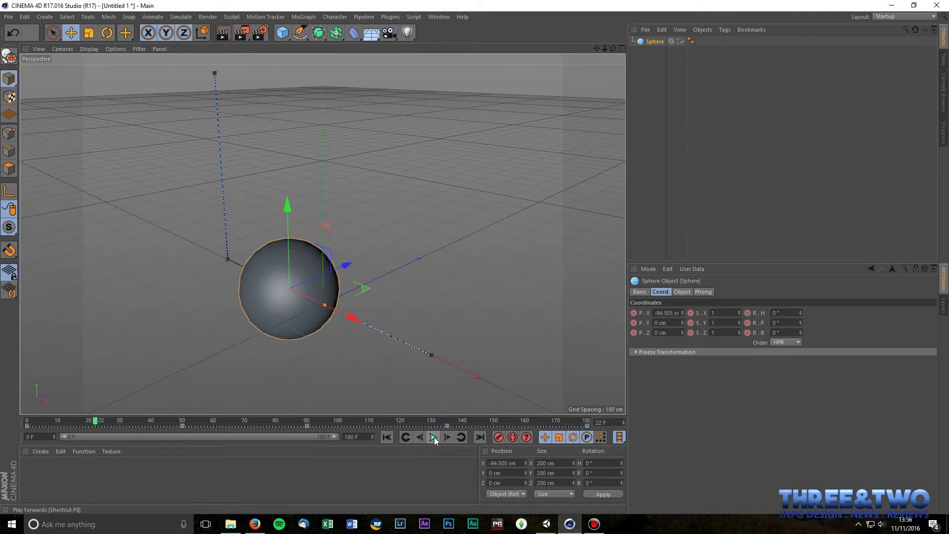
drag(96, 422, 21, 421)
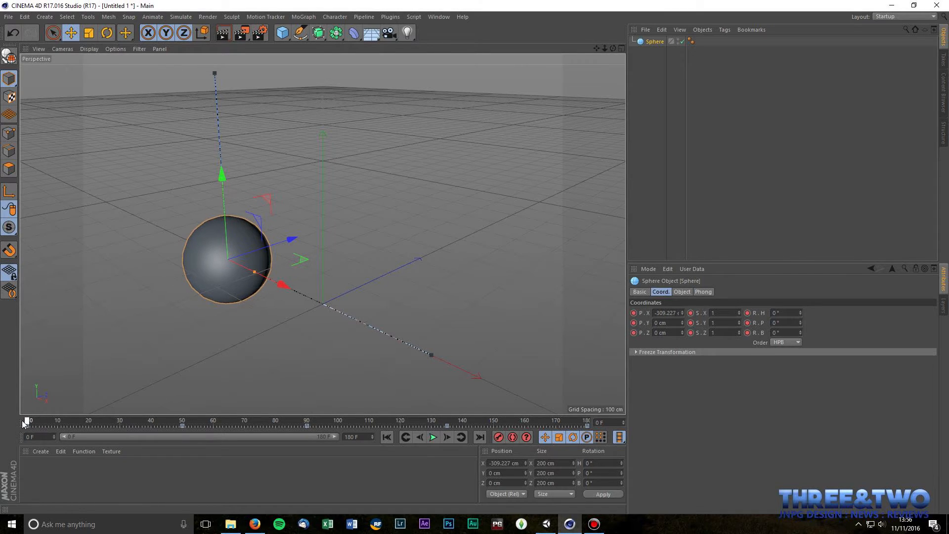
Step: At frame 50, move the sphere along X to about 171 cm and record a keyframe
drag(22, 420, 183, 428)
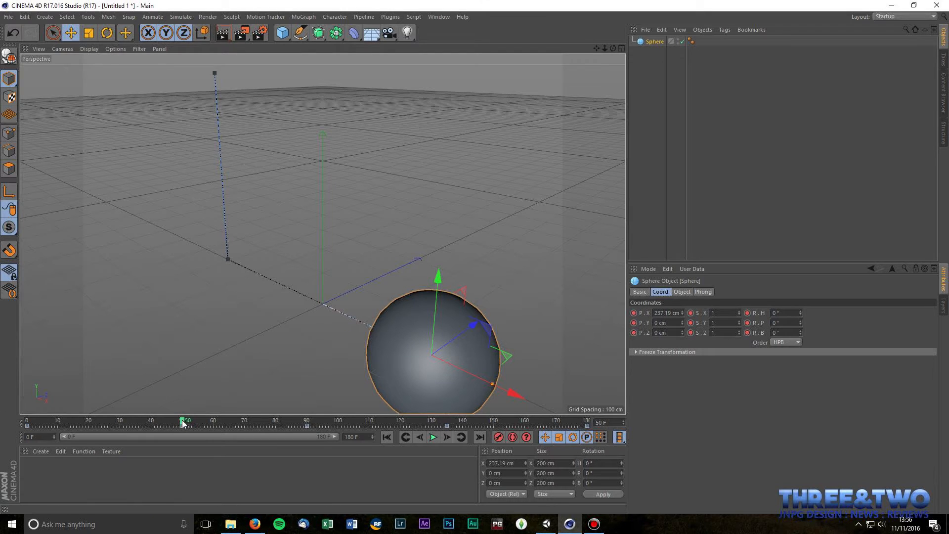
drag(159, 419, 183, 416)
drag(515, 395, 477, 375)
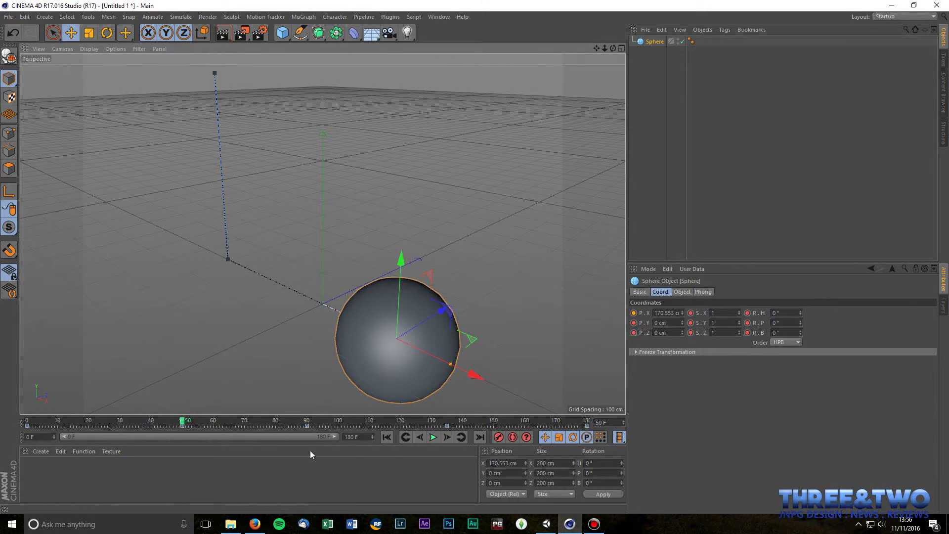
click(499, 437)
Step: Check the sphere's keyframed positions at frames 90, 135 and 180, and play back the animation
drag(182, 424, 307, 426)
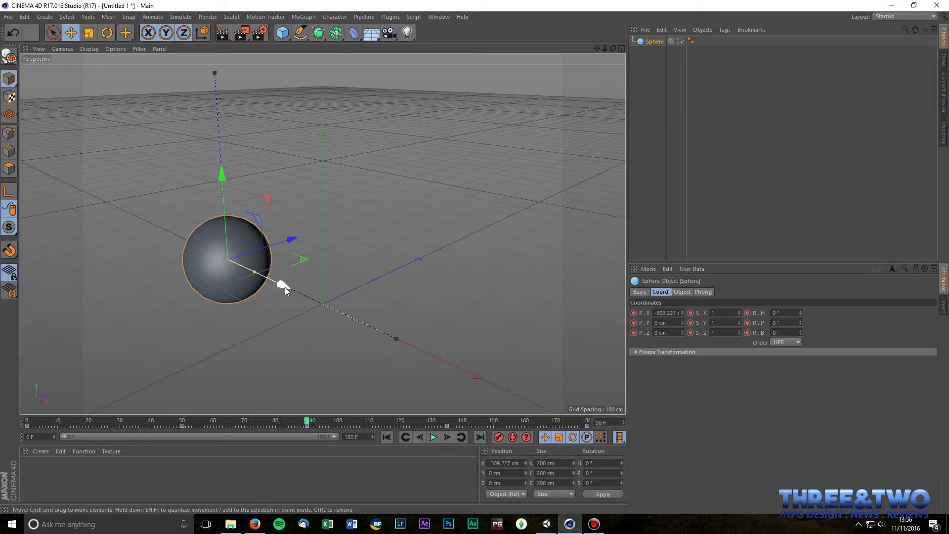
drag(307, 423, 448, 421)
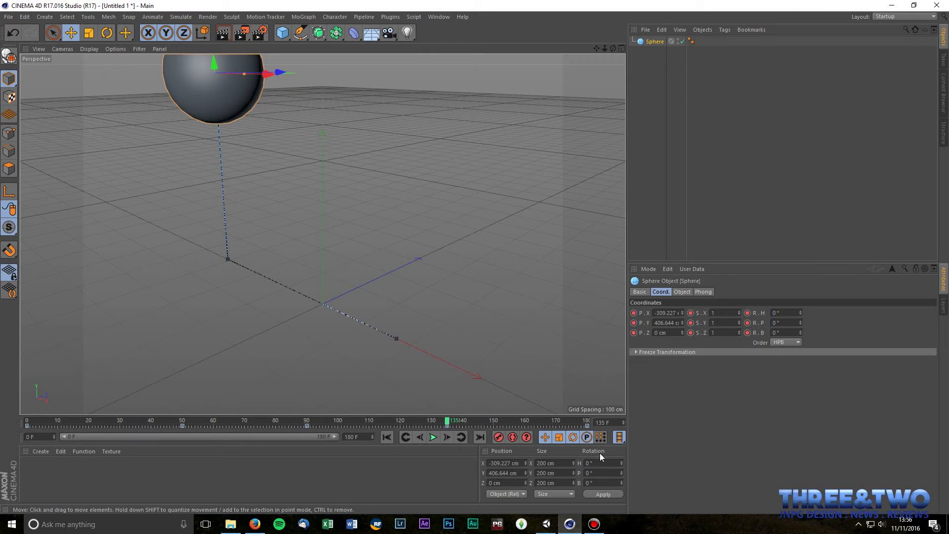
click(587, 423)
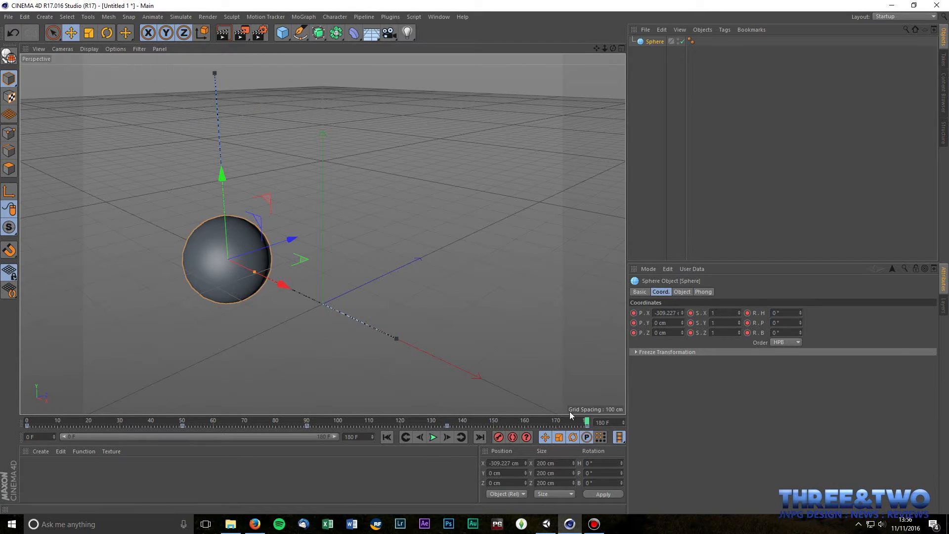
click(432, 437)
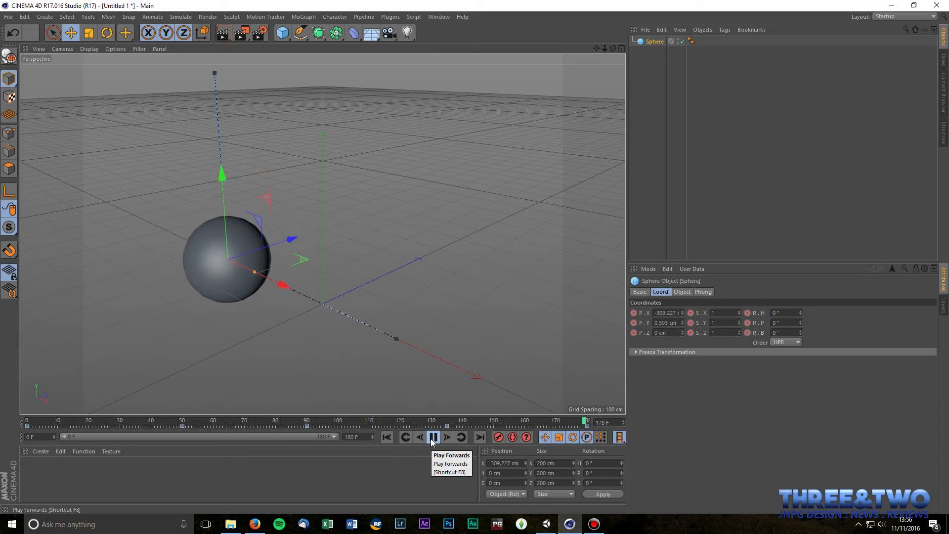
click(433, 437)
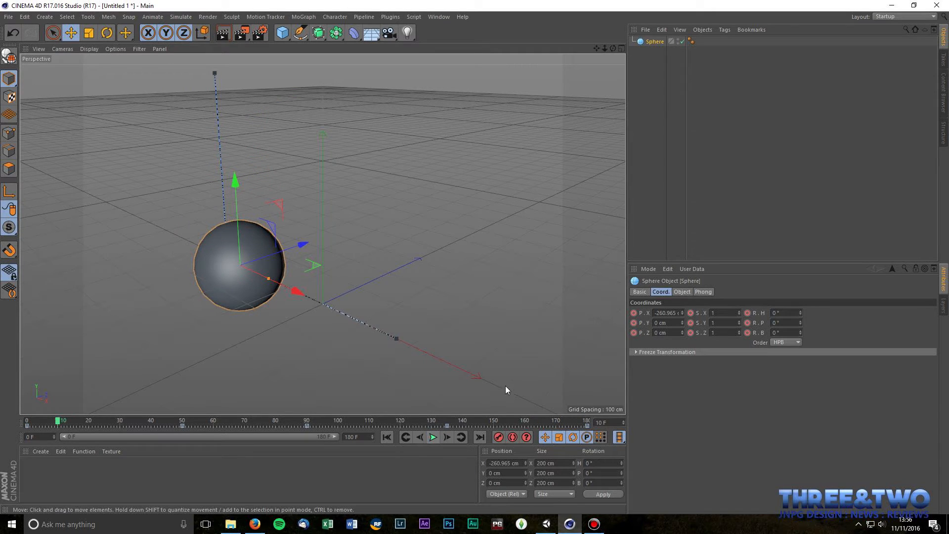
Step: Export the animated sphere as an FBX file named ball into the Unity project's models folder, keeping the export settings
click(9, 16)
mouse_move(27, 199)
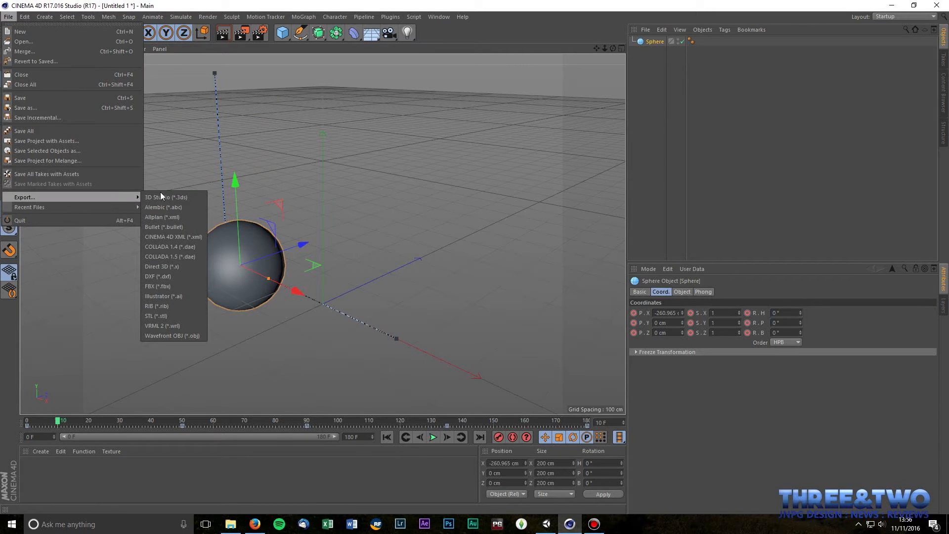
click(166, 286)
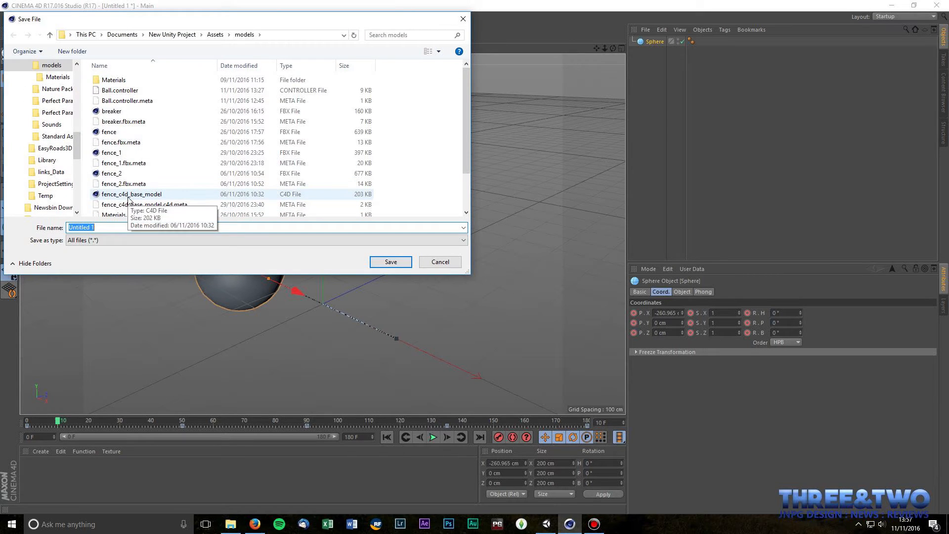
text(ball)
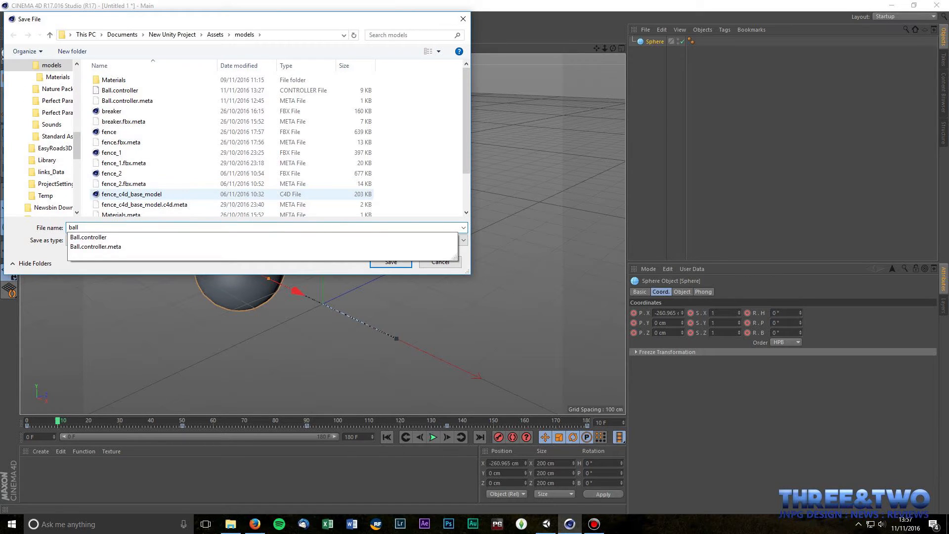
key(Return)
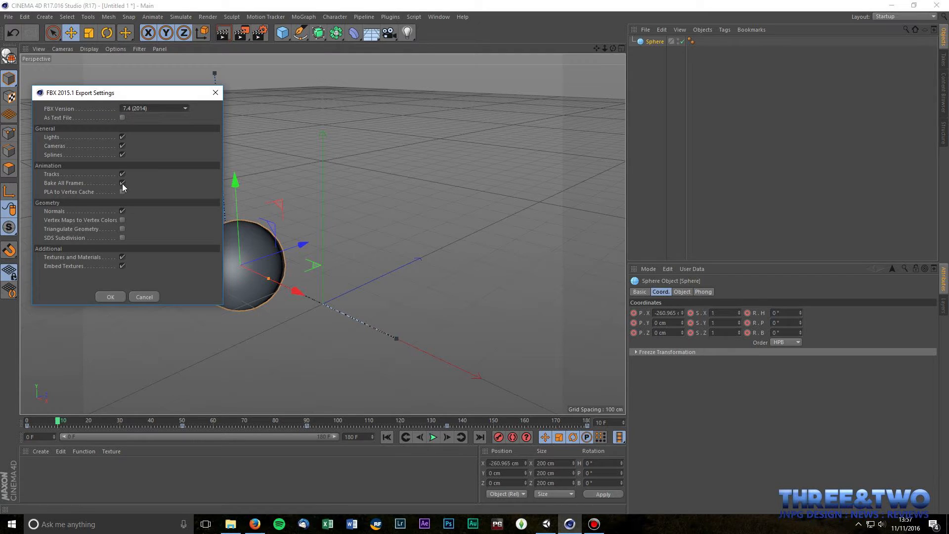
click(110, 297)
Step: Switch to Unity and place the ball model from the models folder in the scene above the grass
click(546, 524)
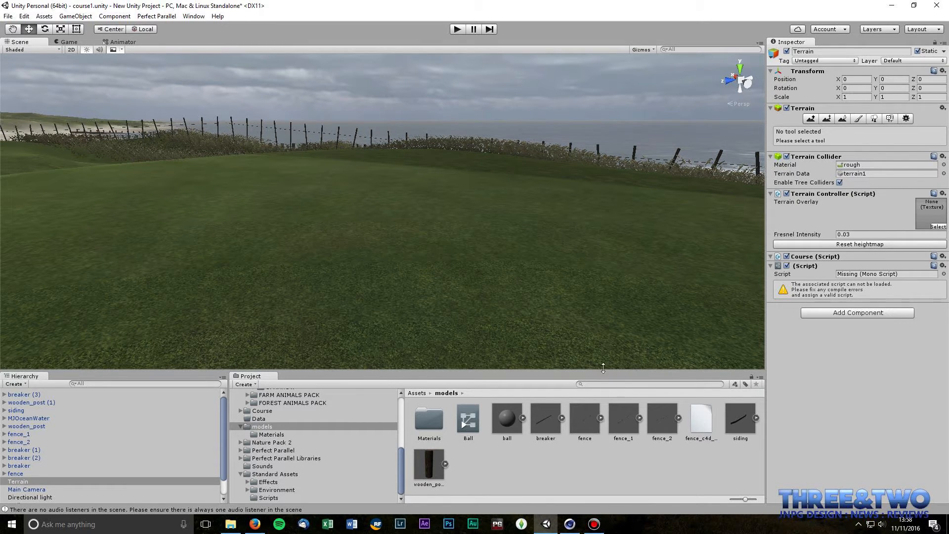
drag(506, 420, 509, 265)
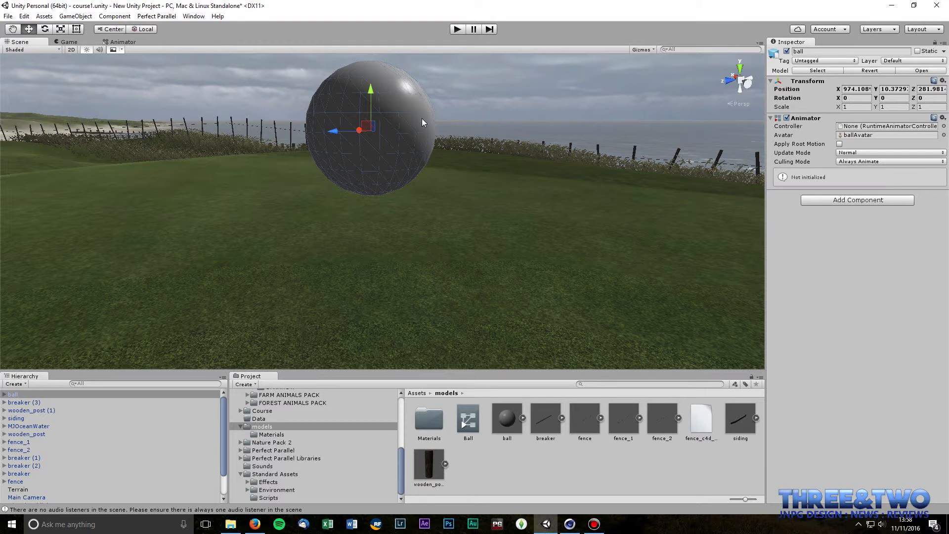
middle_drag(471, 127, 459, 168)
right_drag(459, 167, 392, 187)
middle_drag(393, 187, 227, 152)
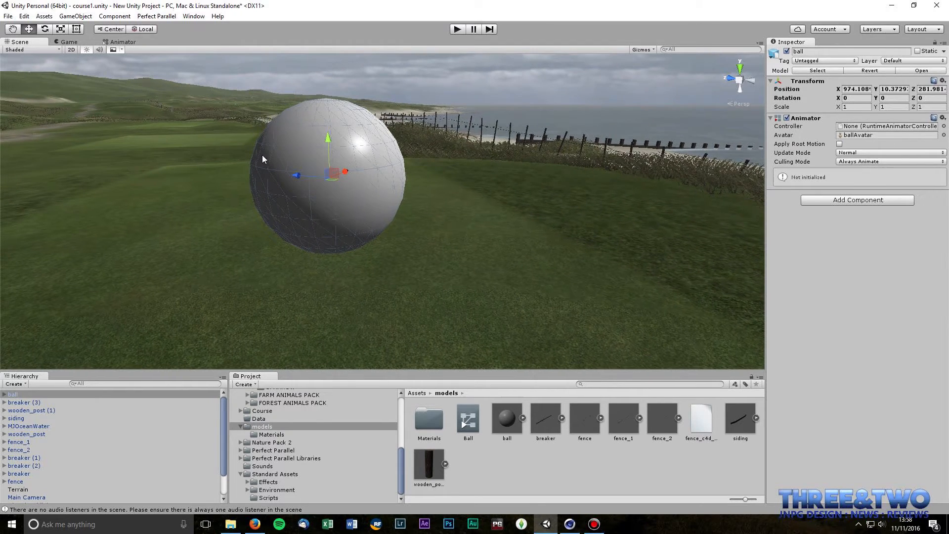
Step: Compare the framing of the ball in the Game view with the Scene view
click(69, 43)
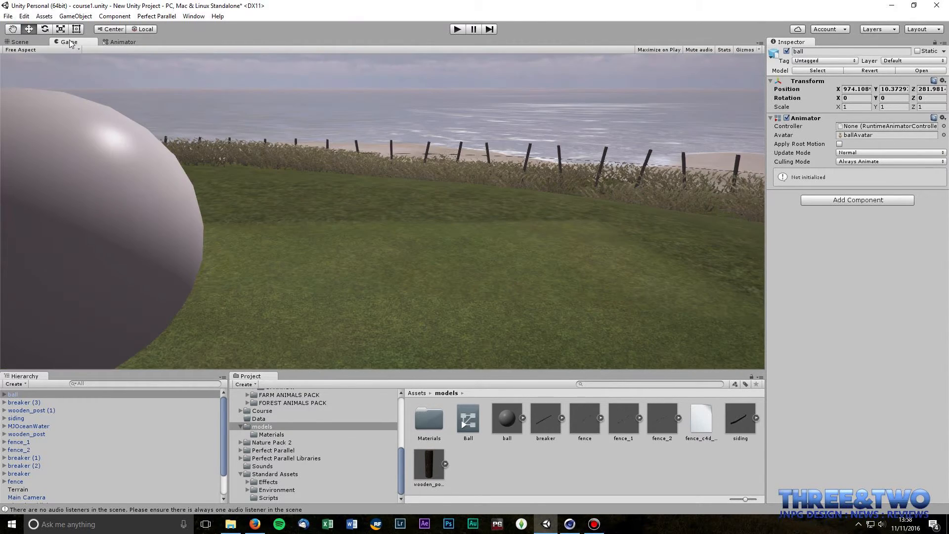
click(21, 43)
click(70, 43)
click(27, 43)
click(71, 43)
click(27, 43)
click(66, 43)
click(24, 42)
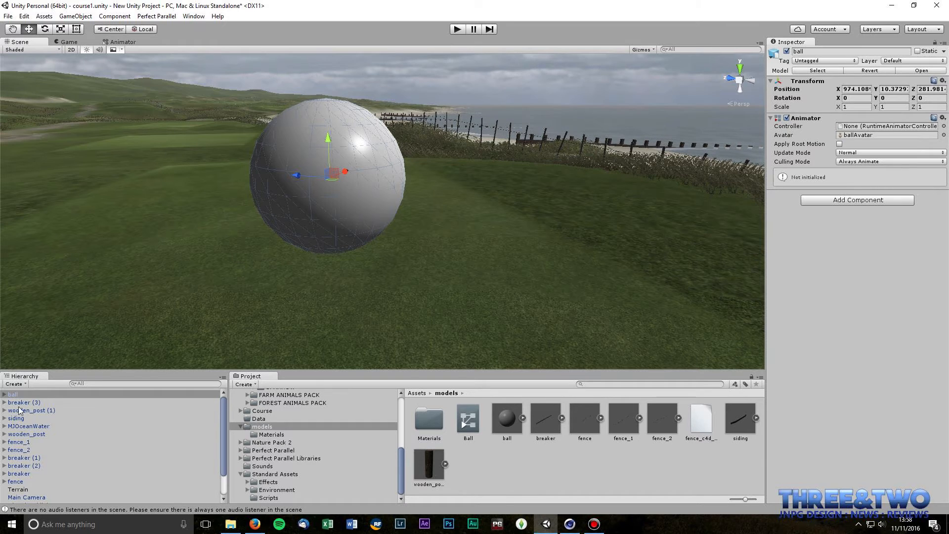
Step: Align the Main Camera with the current Scene view
click(27, 497)
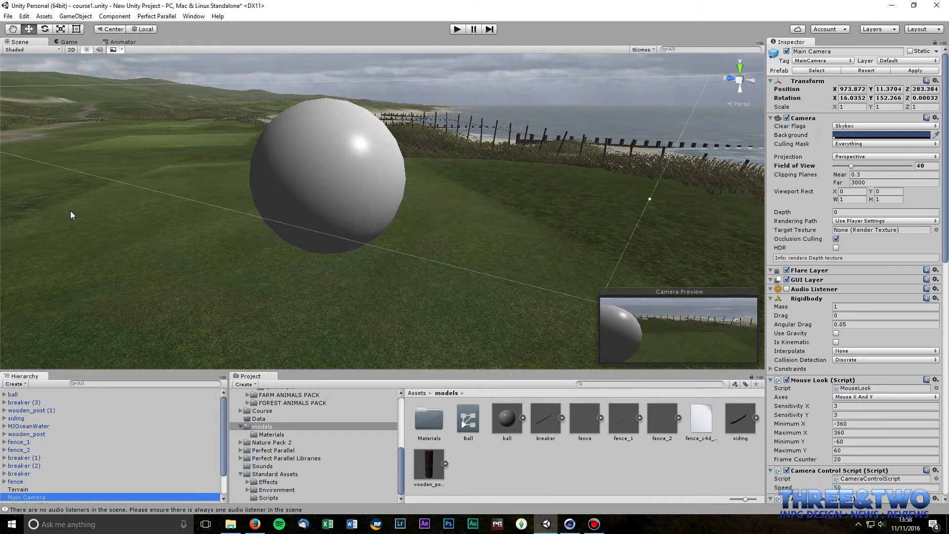
click(76, 17)
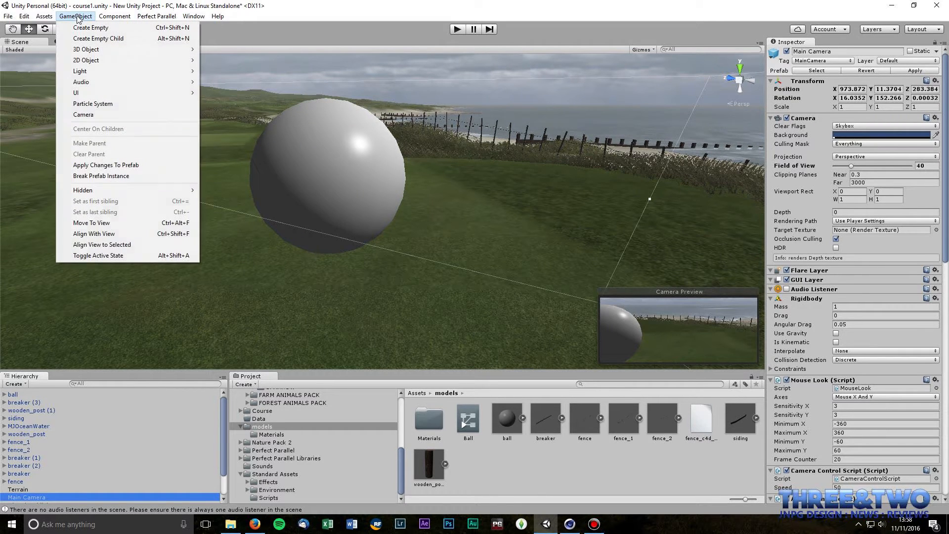
click(107, 236)
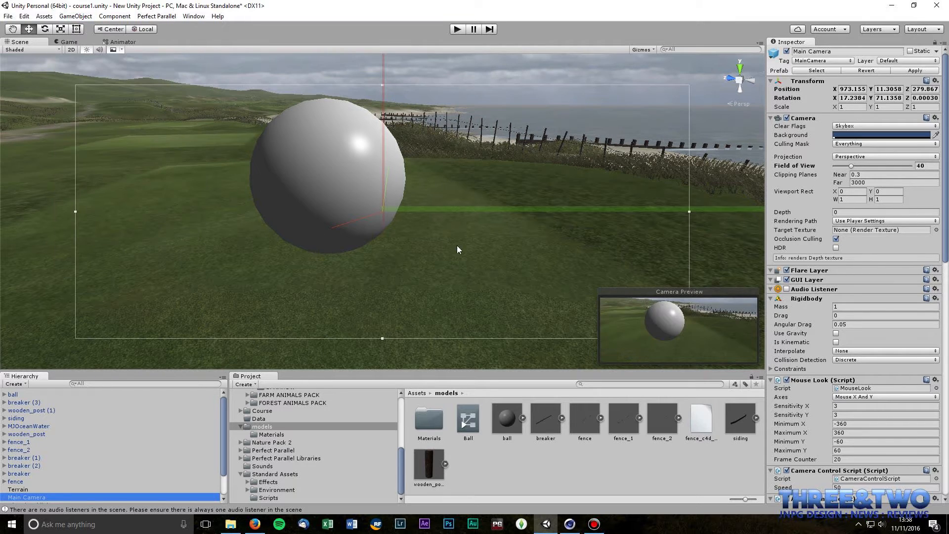
Step: Check the camera's framing in the Game view and test whether the ball animates in Play mode
click(36, 41)
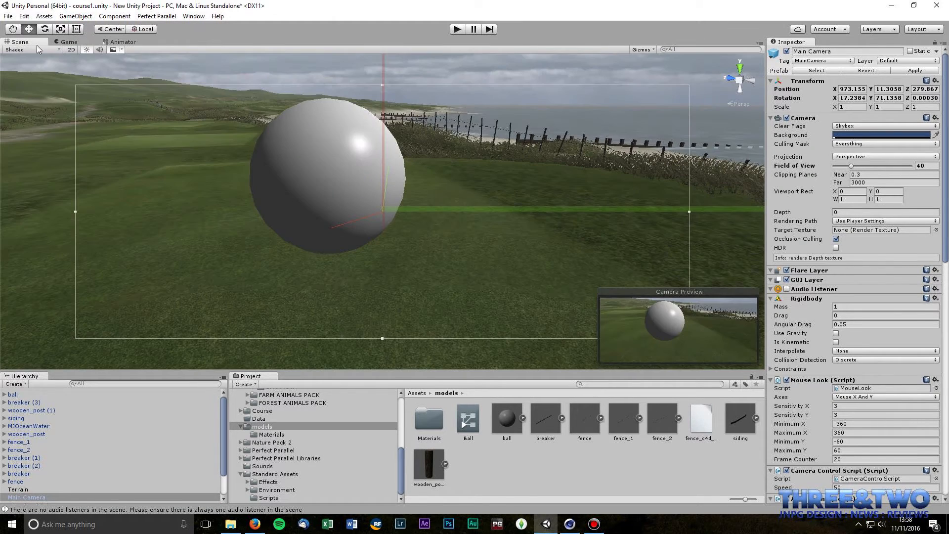
click(72, 43)
click(19, 42)
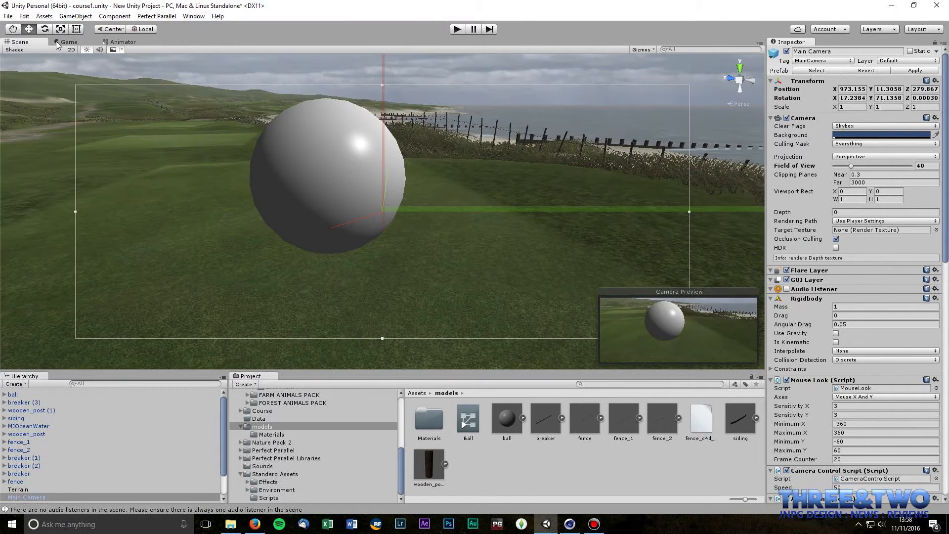
click(69, 41)
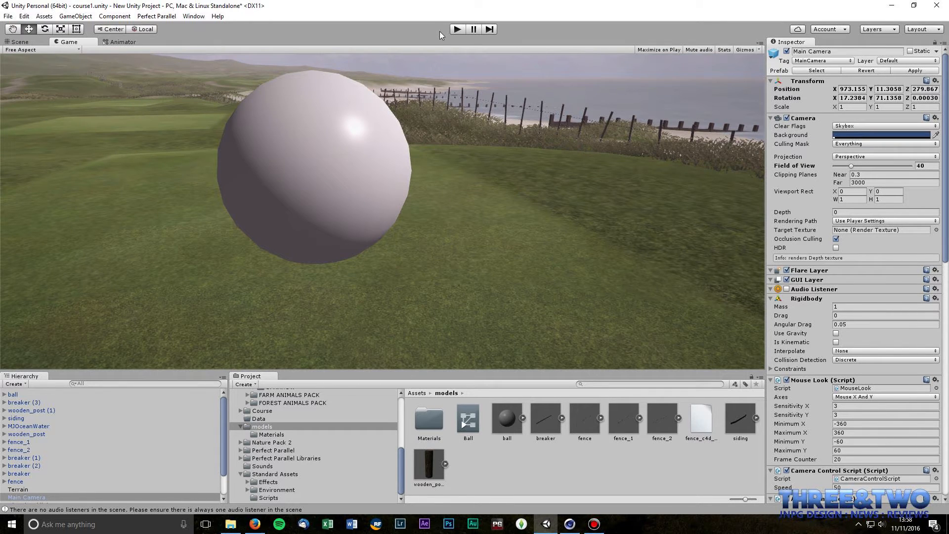
click(455, 30)
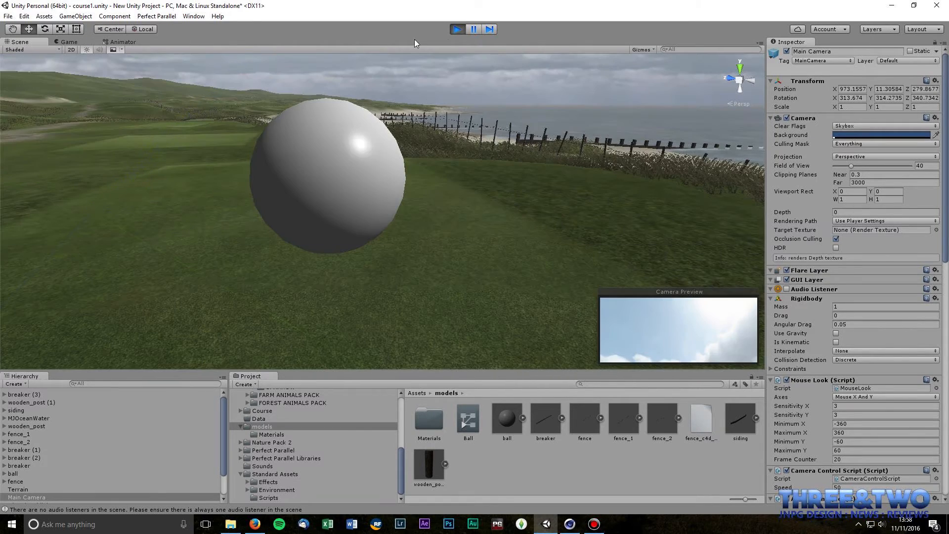
click(457, 28)
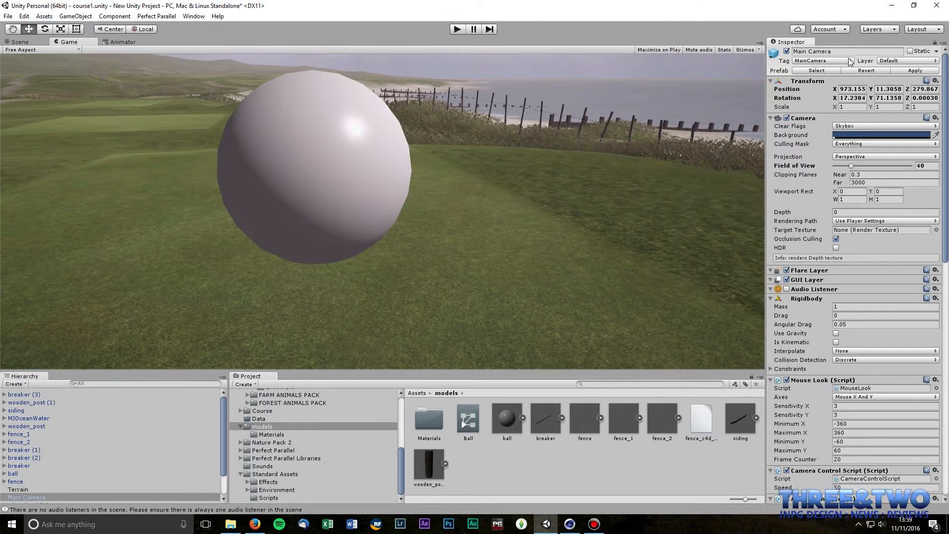
Step: Set the ball model's rig Animation Type to Legacy, apply it, and test the animation in Play mode
click(507, 420)
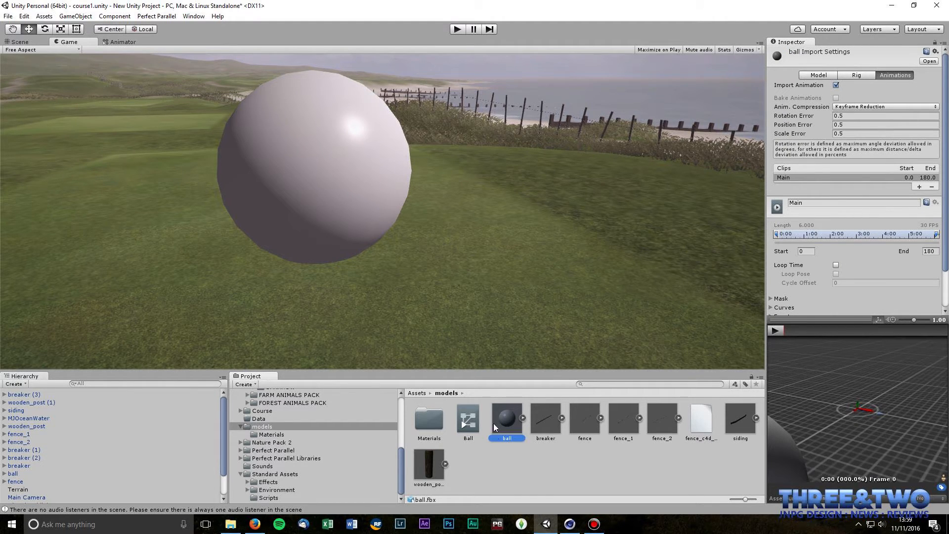
click(856, 75)
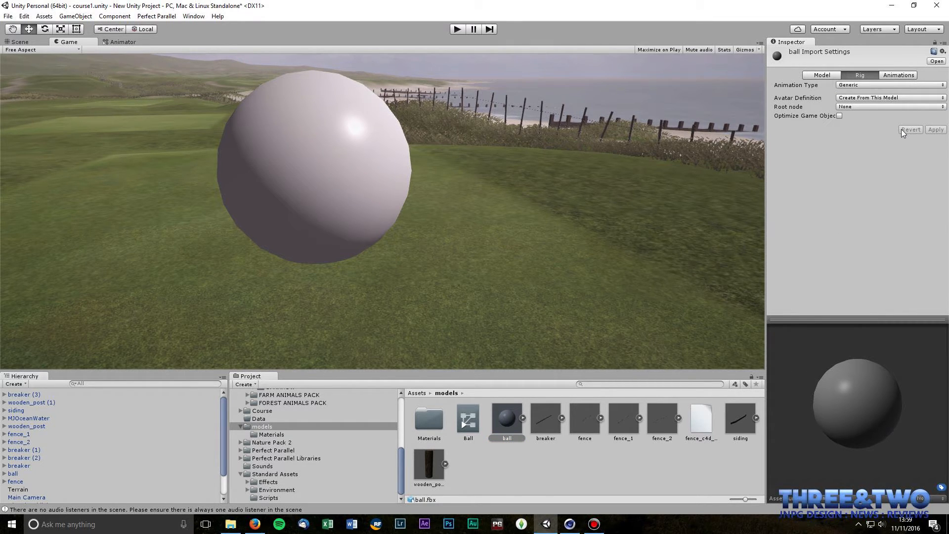
click(891, 86)
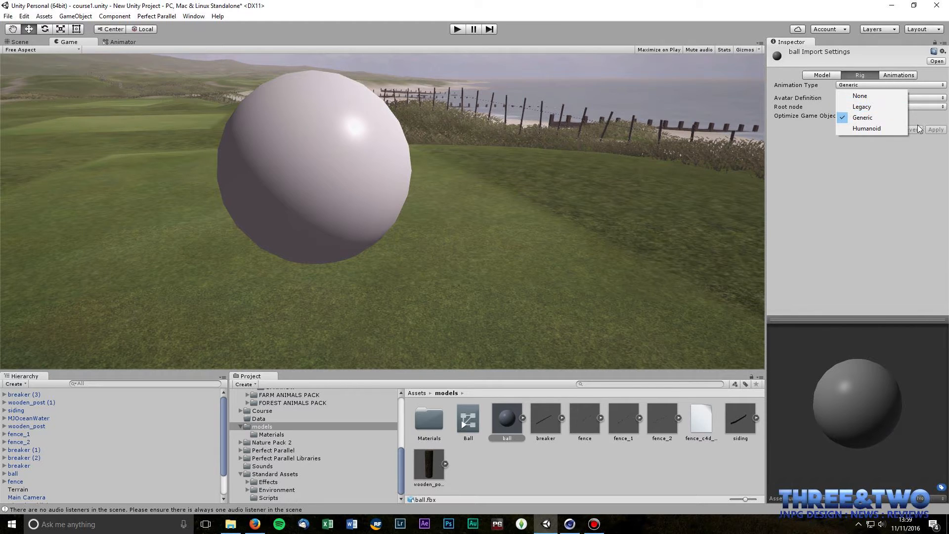
click(862, 107)
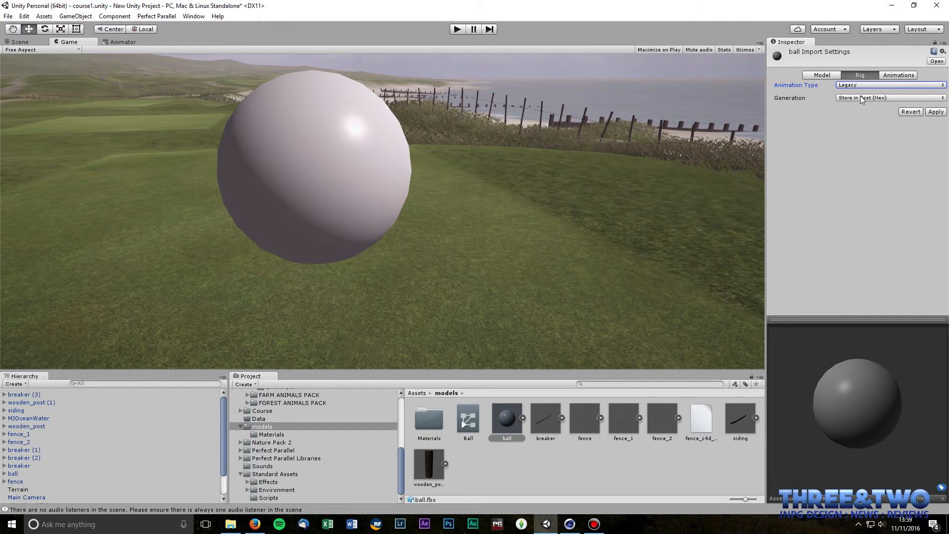
click(936, 112)
click(458, 30)
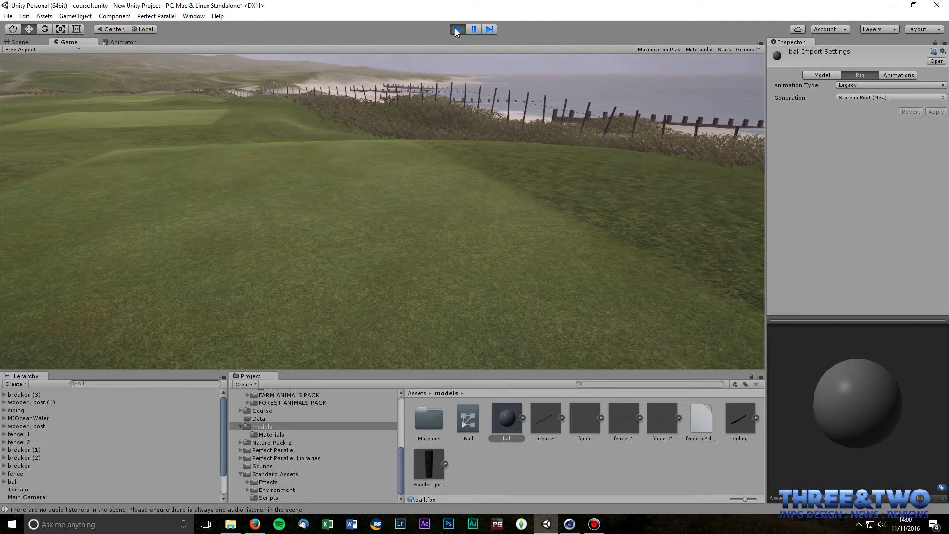
click(456, 30)
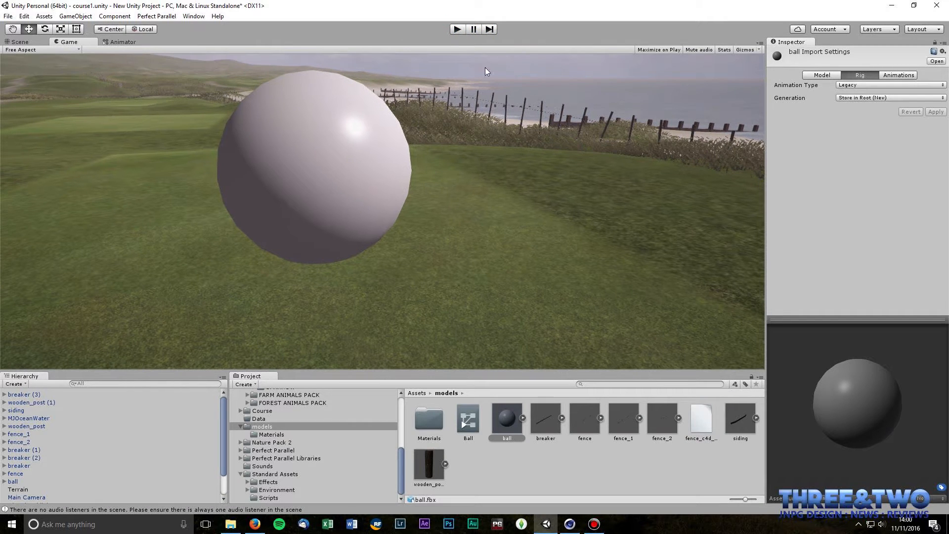
Step: Set the ball model's Main animation clip to the Loop wrap mode, apply it, and test it in Play mode
click(899, 76)
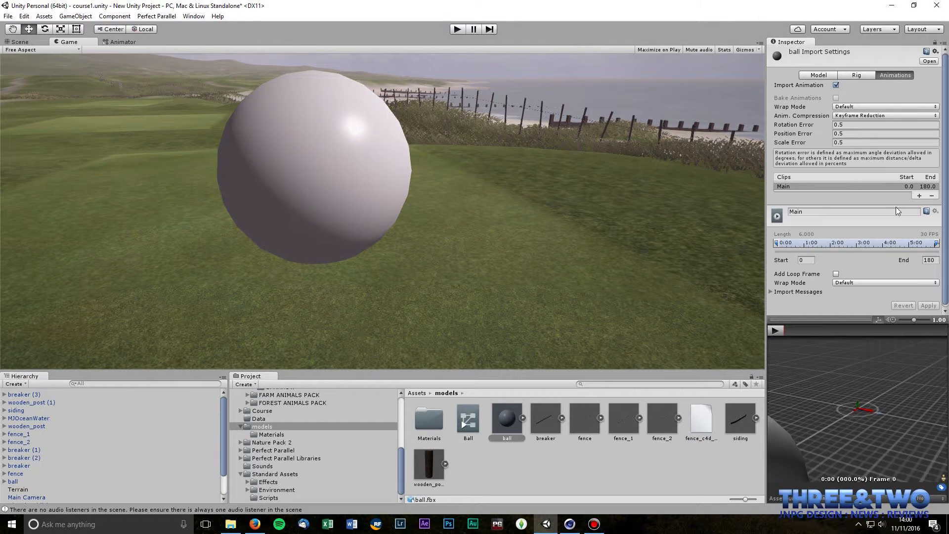
click(879, 283)
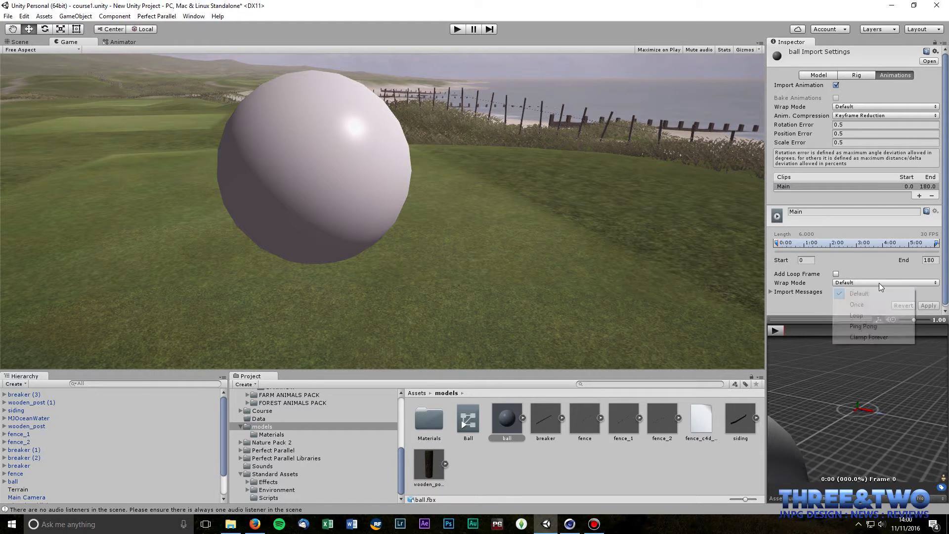
click(864, 314)
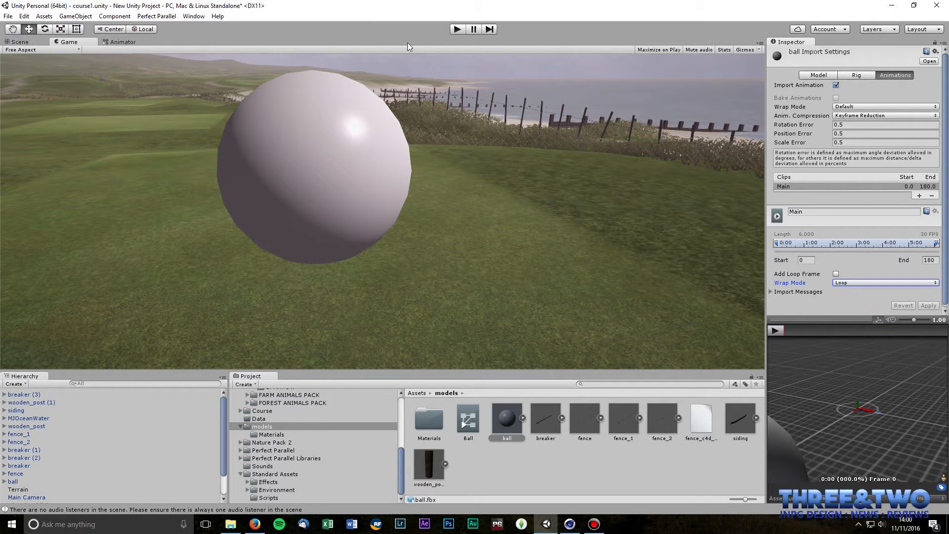
click(456, 30)
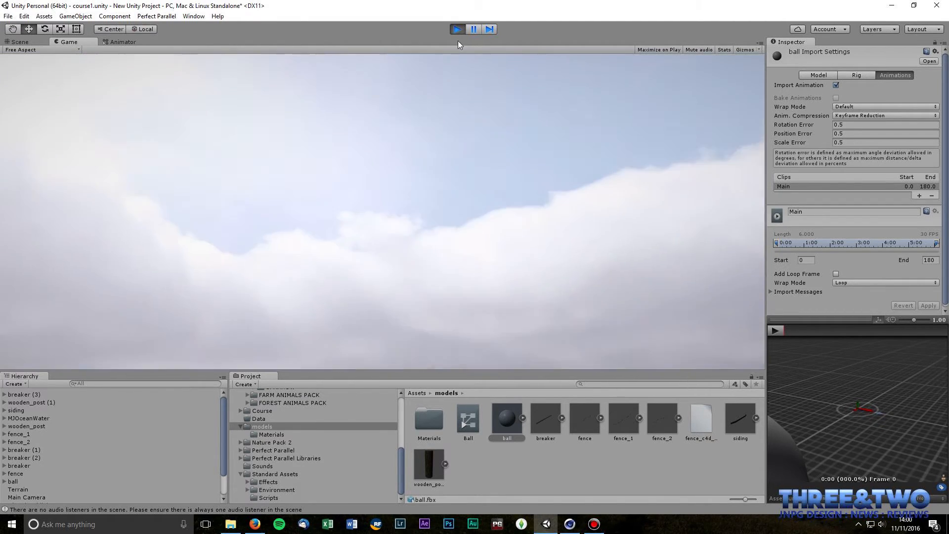
click(457, 31)
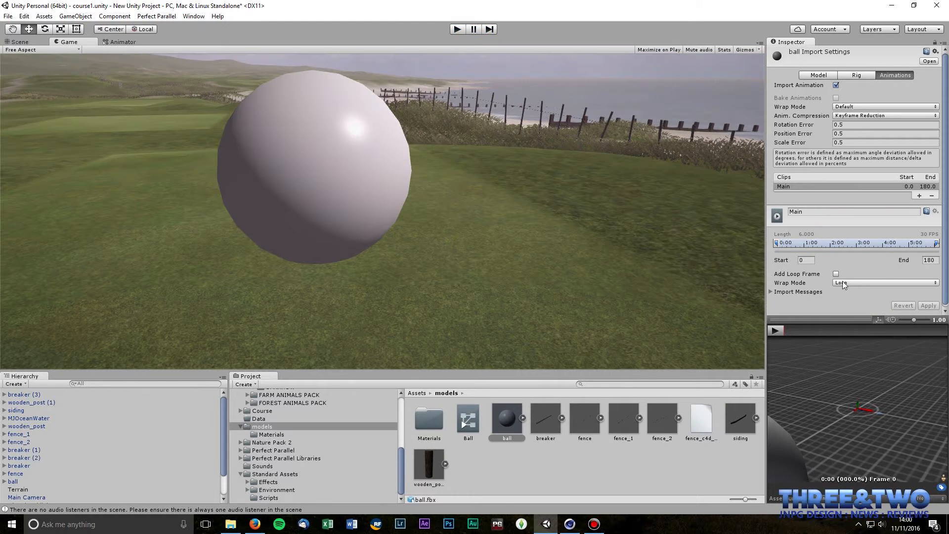
Step: Try the Ping Pong wrap mode on the Main clip and test it in Play mode
click(858, 282)
click(861, 325)
click(457, 29)
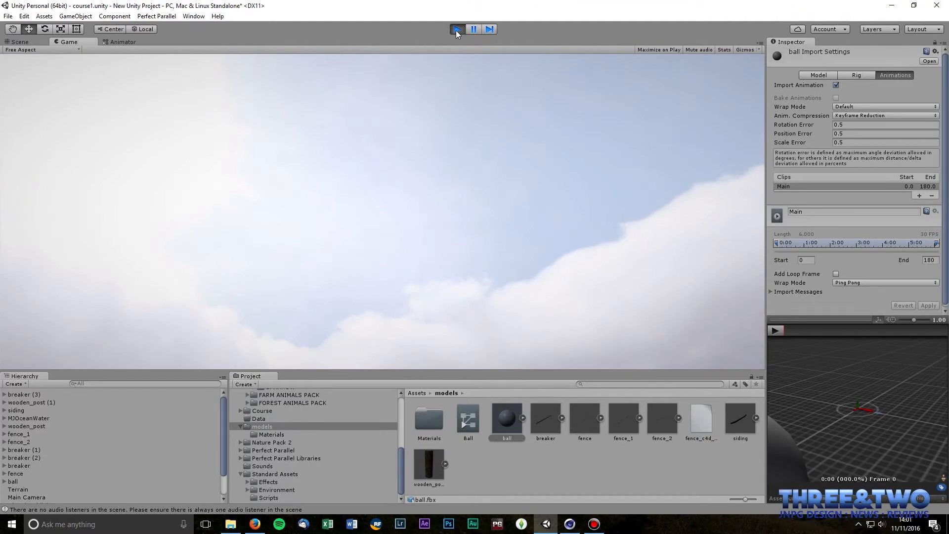
click(456, 29)
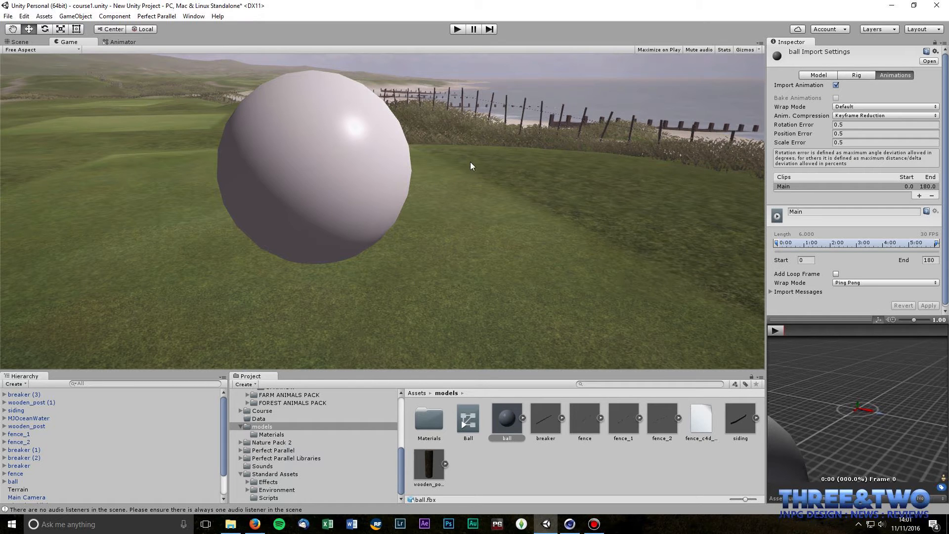
Step: Return the Main clip's wrap mode to Loop and apply the import settings
click(890, 282)
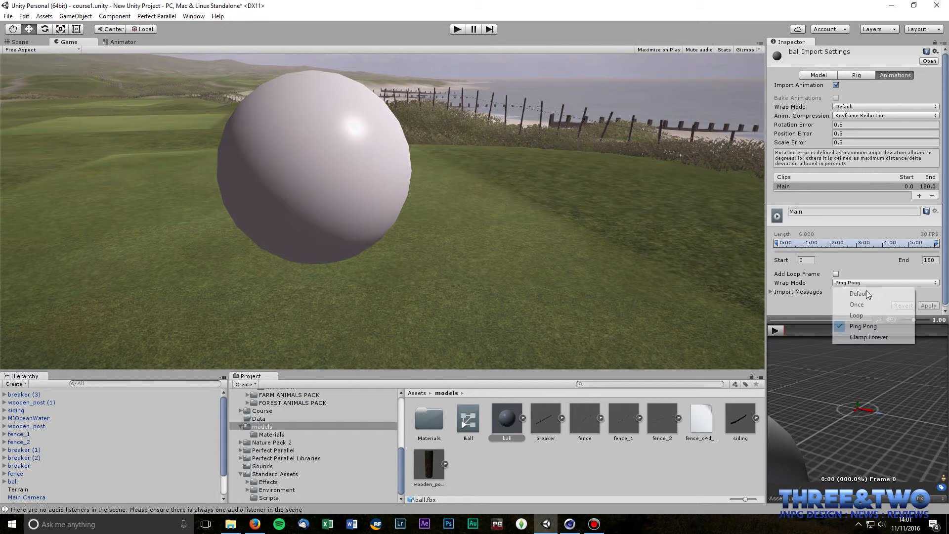
click(857, 316)
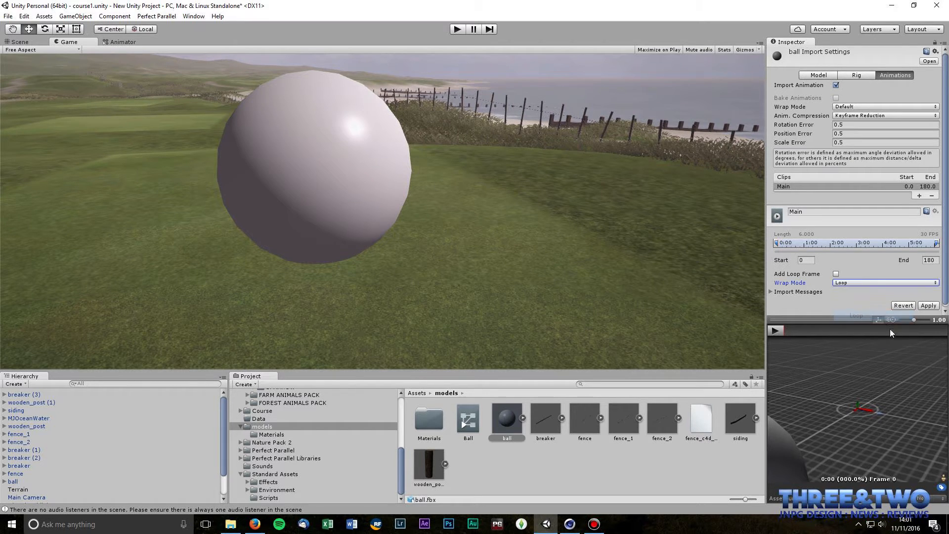
click(928, 306)
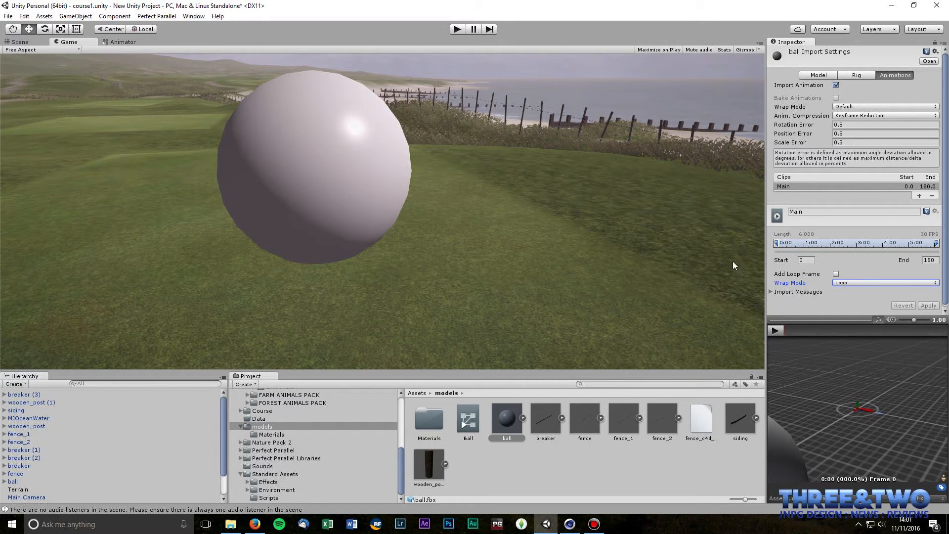
Step: Check the animation's keyframes in Cinema 4D, then end the Main clip at frame 90 in Unity and apply
click(569, 524)
drag(937, 242, 890, 248)
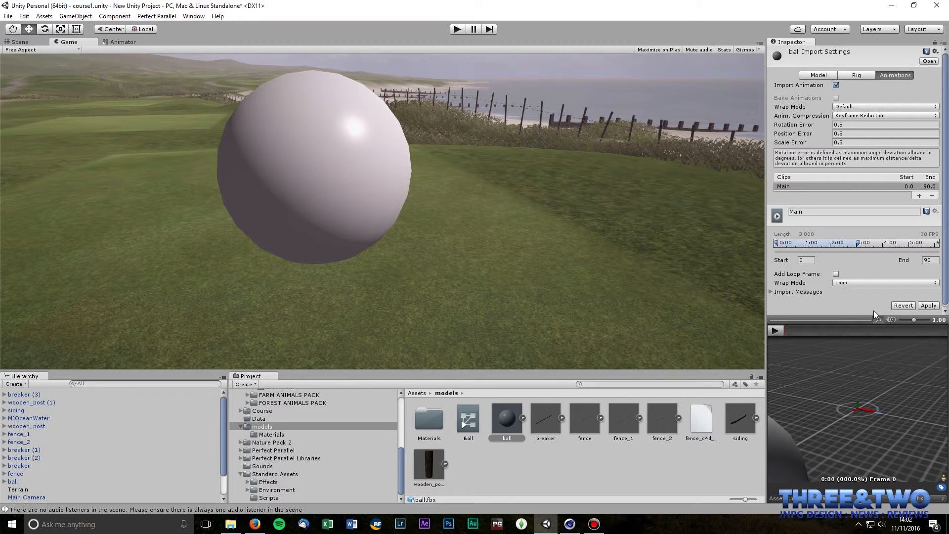
click(929, 306)
Step: Add a second animation clip to the ball model and rename the Main clip as side, checking its preview
click(920, 195)
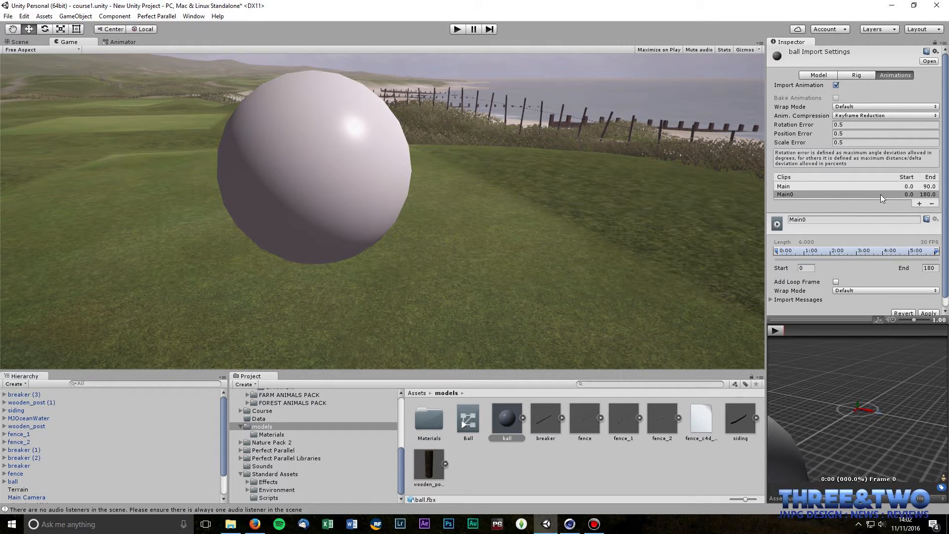
click(787, 188)
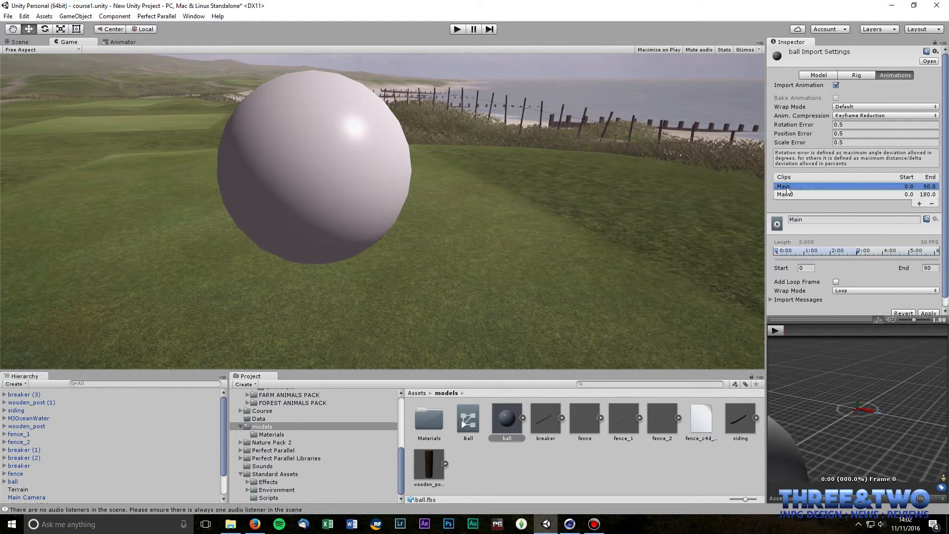
click(808, 221)
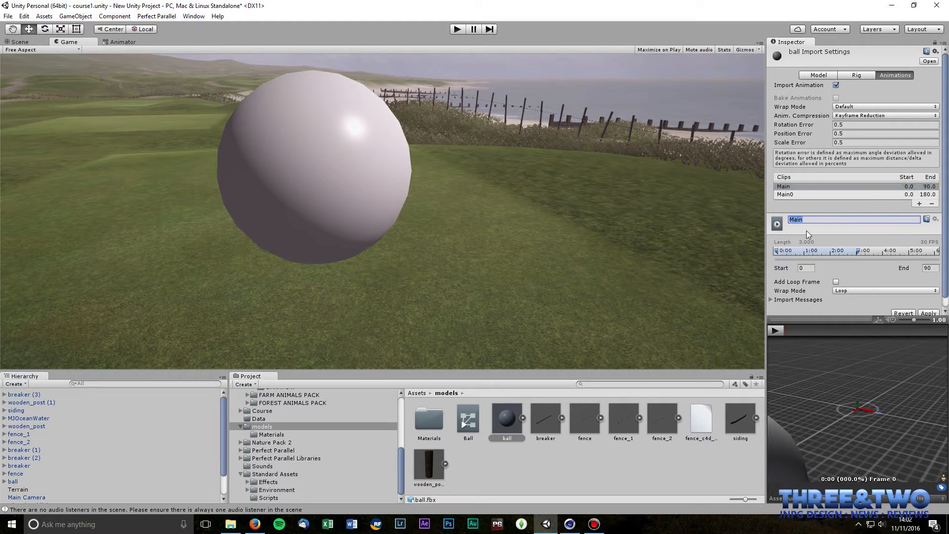
text(side)
click(774, 330)
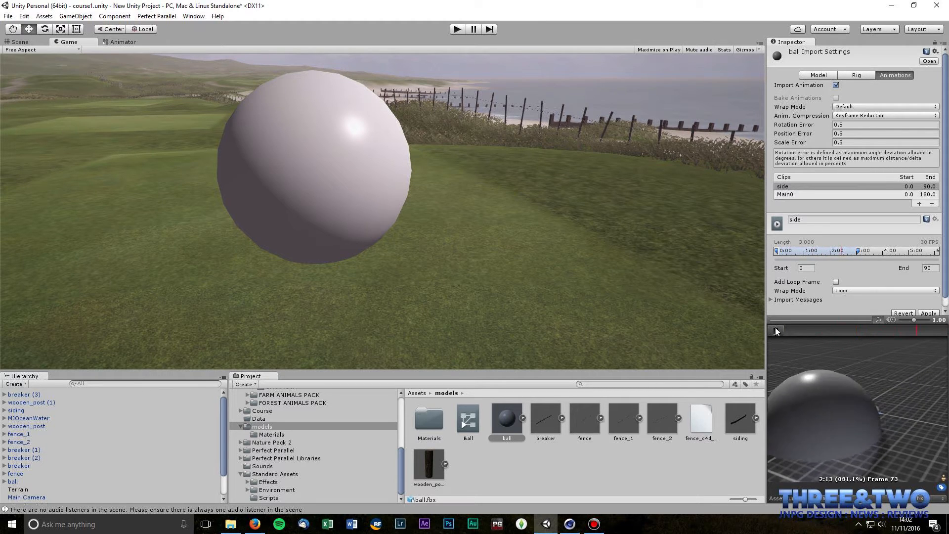
click(775, 330)
Step: Try to rename the second clip, Main0, as up
click(786, 198)
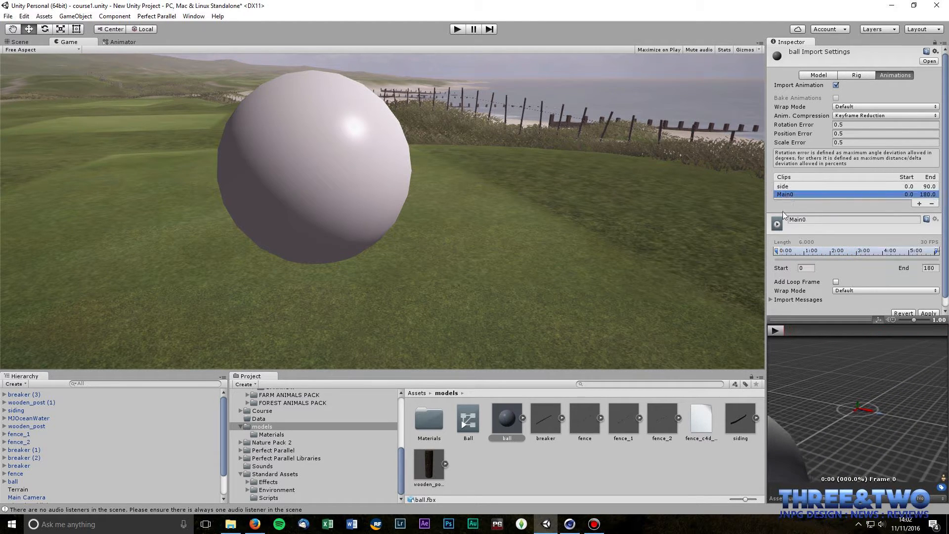
click(815, 219)
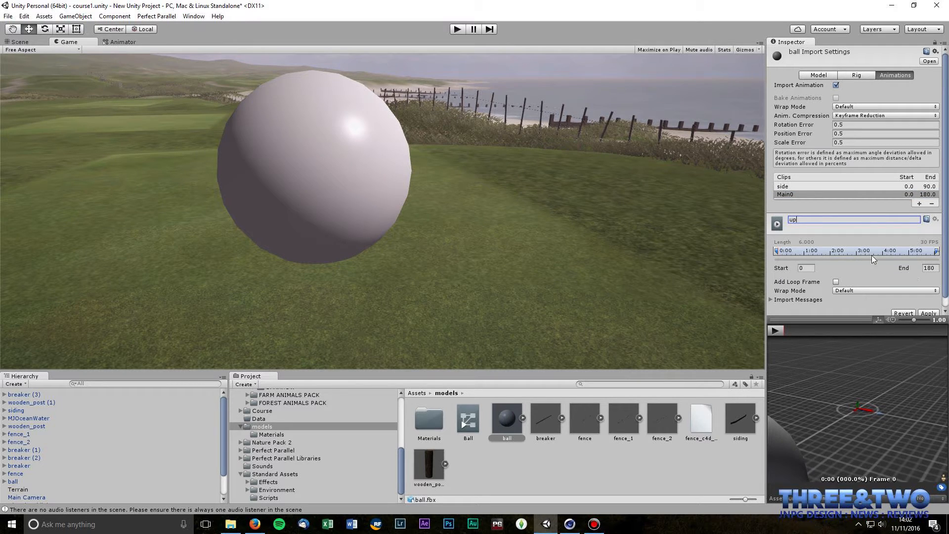
key(Escape)
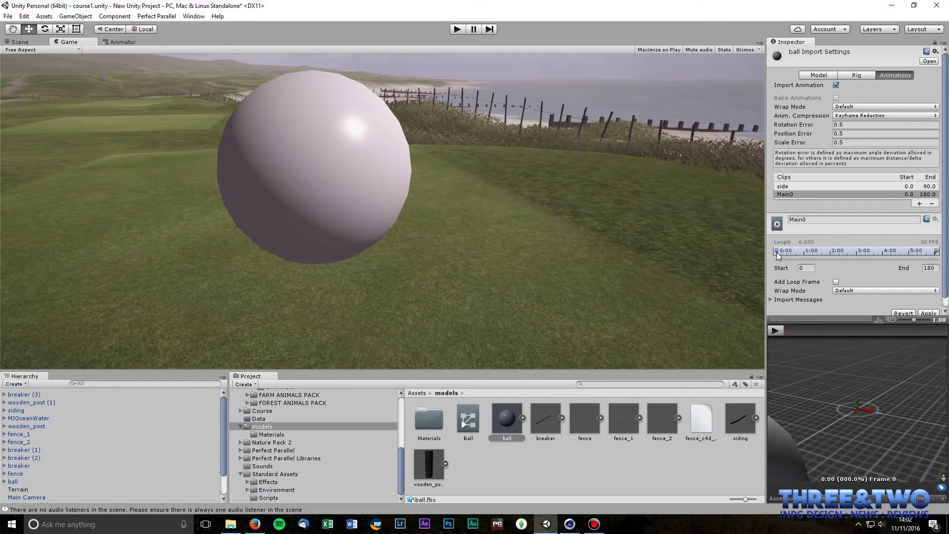
Step: Set the Main0 clip's start to frame 90, preview it, and apply the import settings
drag(780, 253, 856, 251)
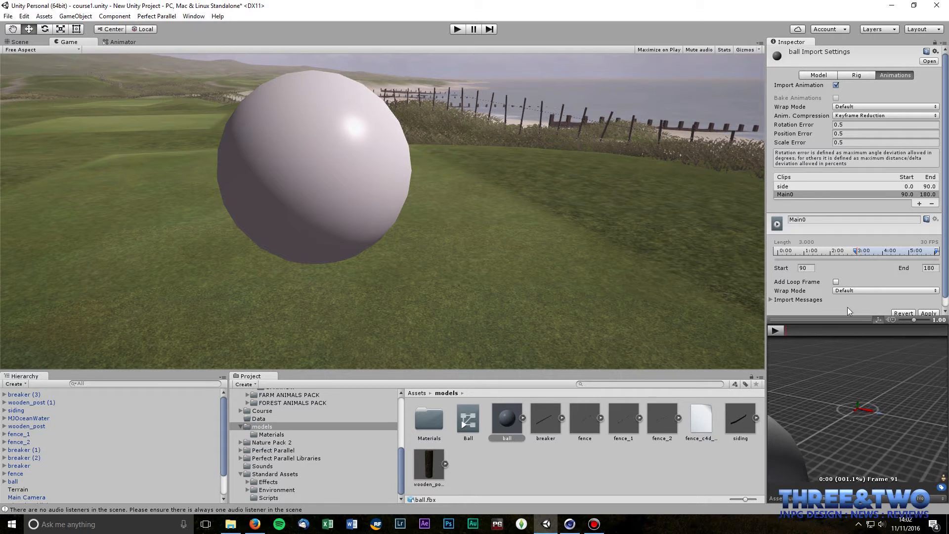
click(778, 320)
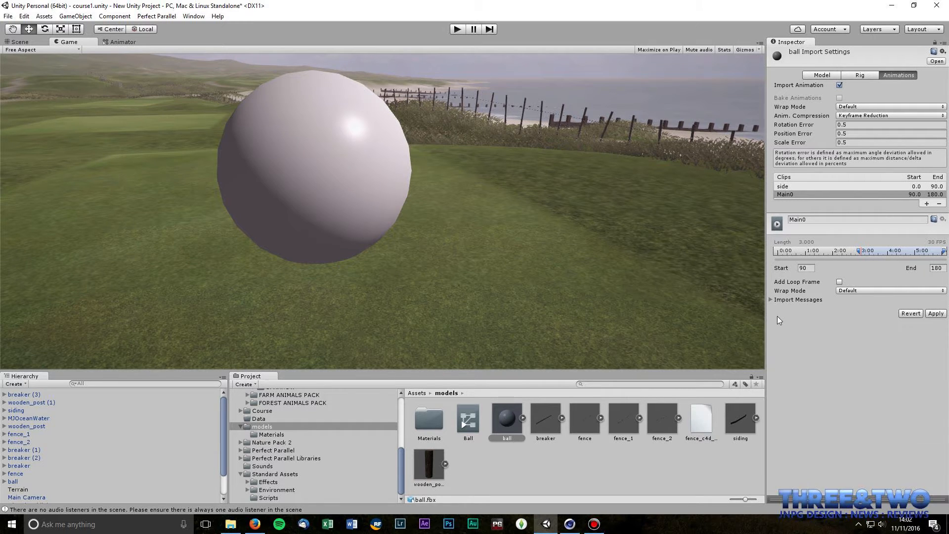
click(774, 301)
drag(779, 501, 774, 327)
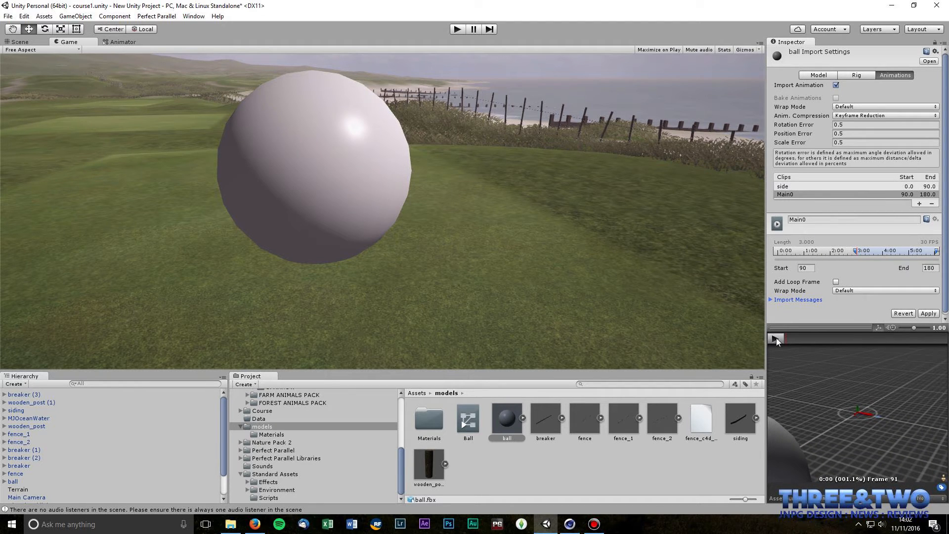
click(775, 338)
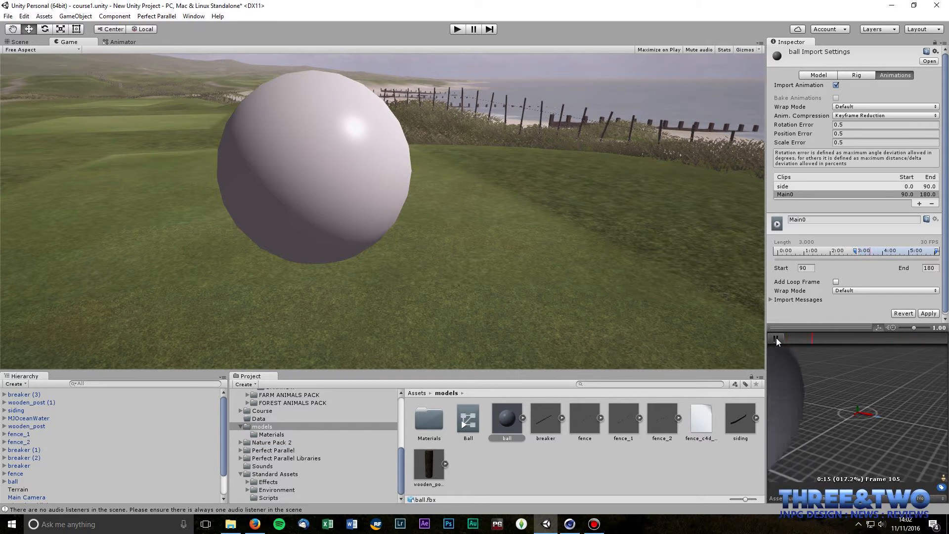
click(776, 337)
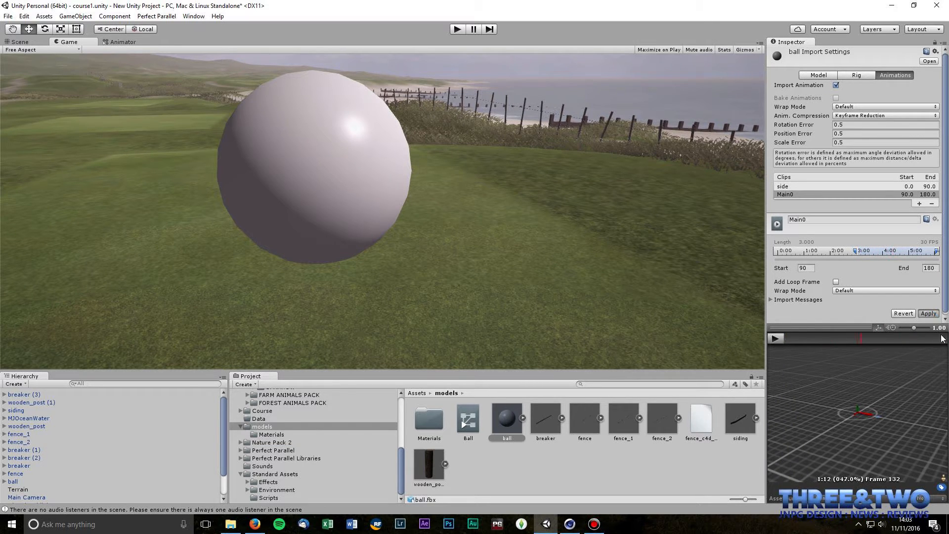
click(929, 313)
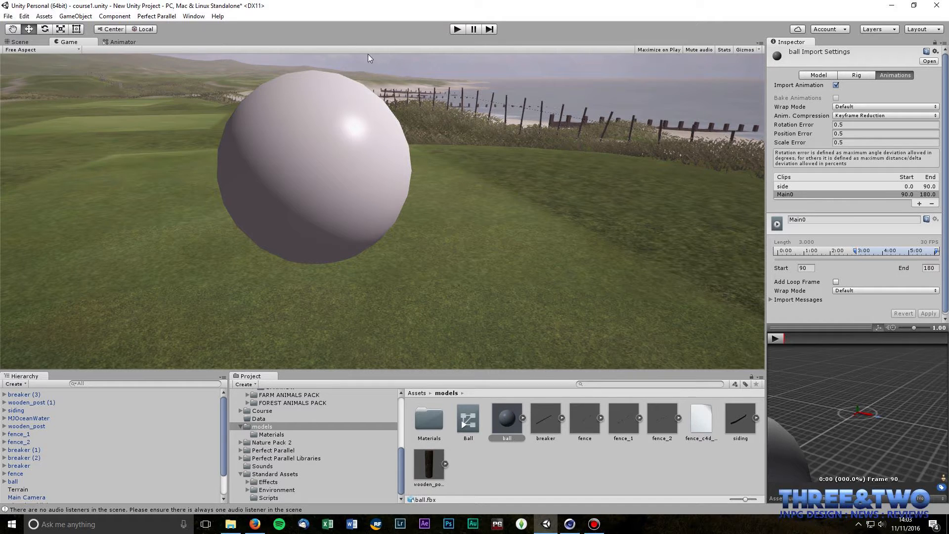
Step: Test in Play mode which part of the ball animation plays after splitting the clips
click(123, 41)
click(68, 41)
click(456, 30)
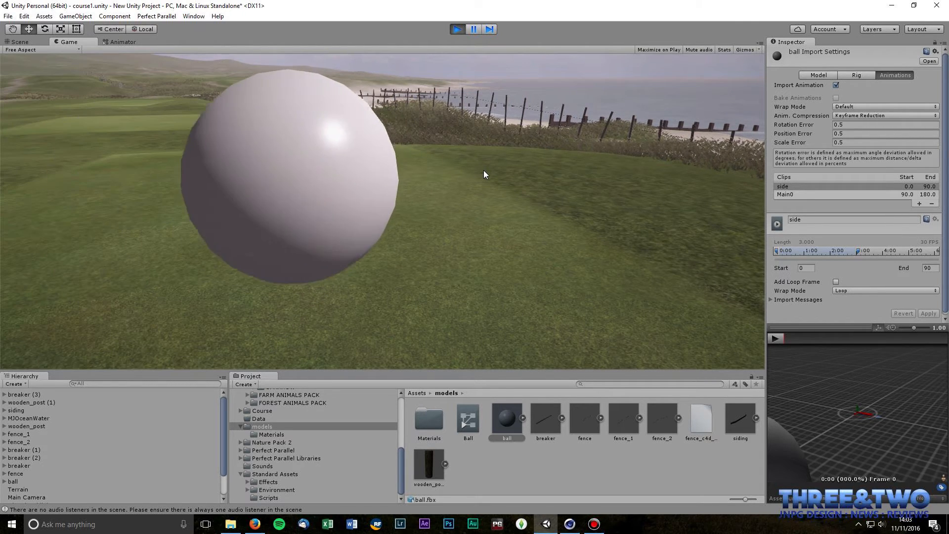
right_drag(483, 170, 460, 143)
click(460, 28)
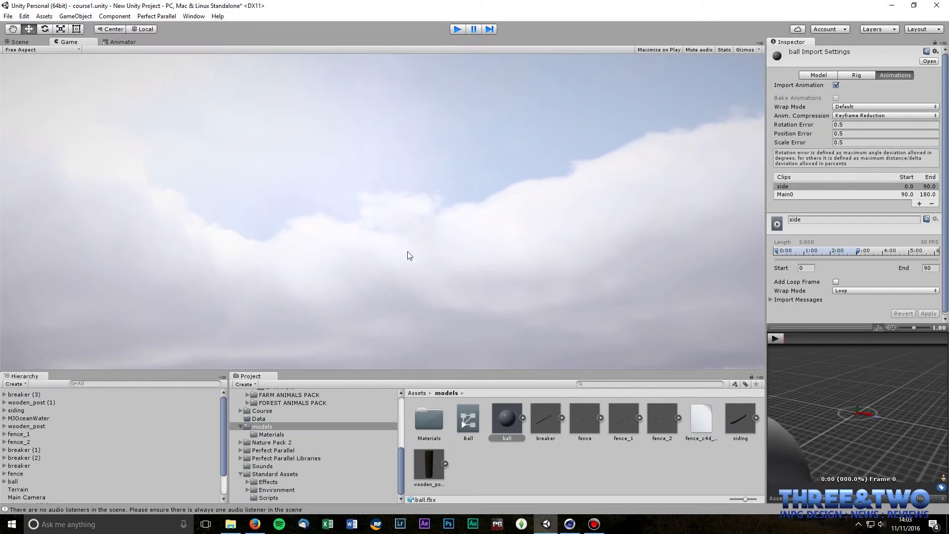
Step: Set the scene ball's default animation clip to Main0 and test it in Play mode
click(18, 42)
click(313, 148)
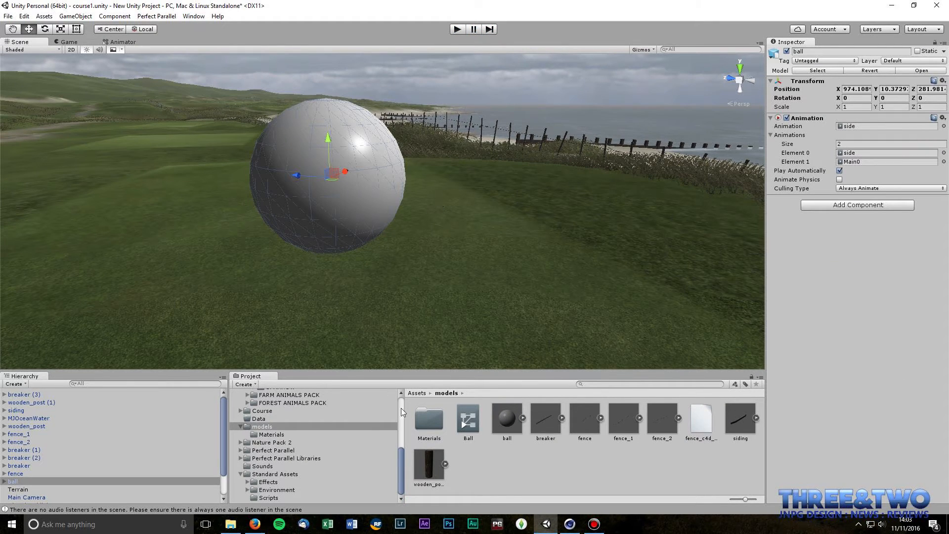
click(857, 163)
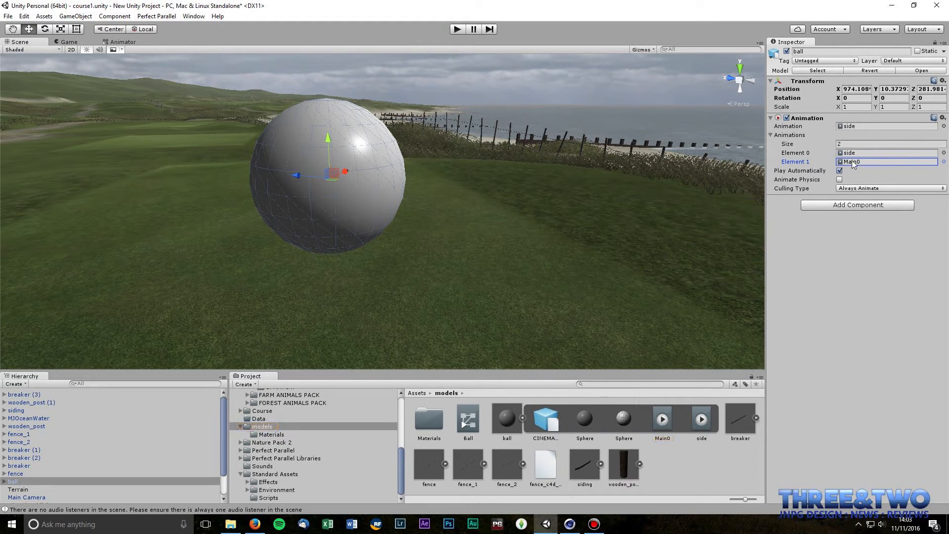
click(944, 127)
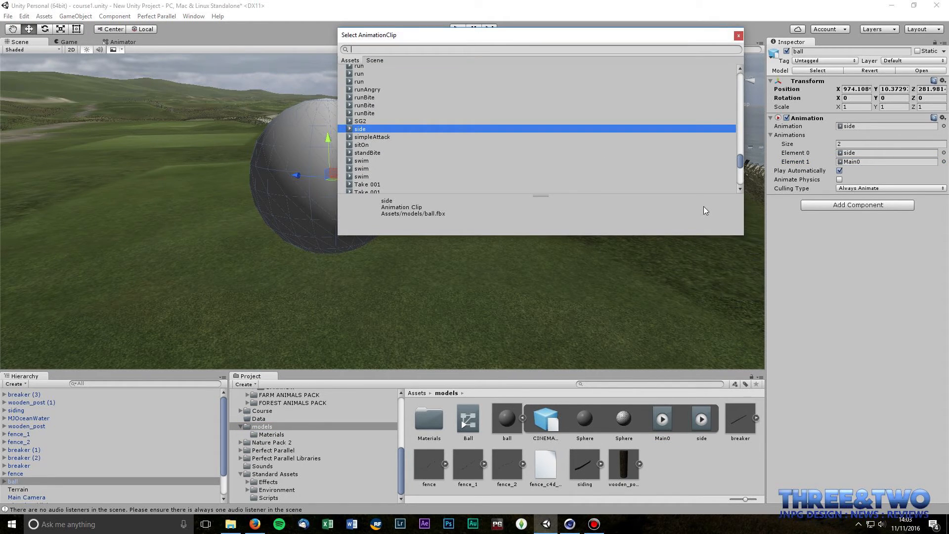
text(main)
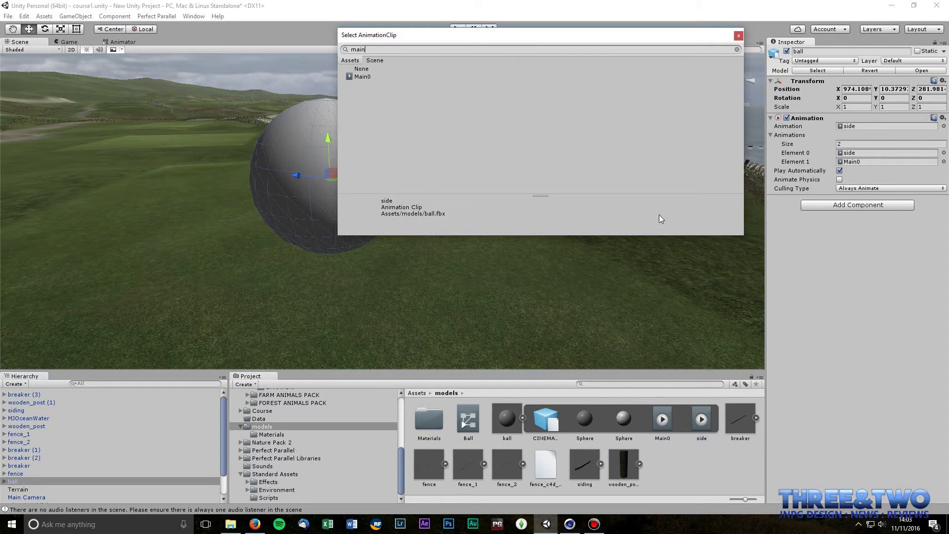
double_click(363, 76)
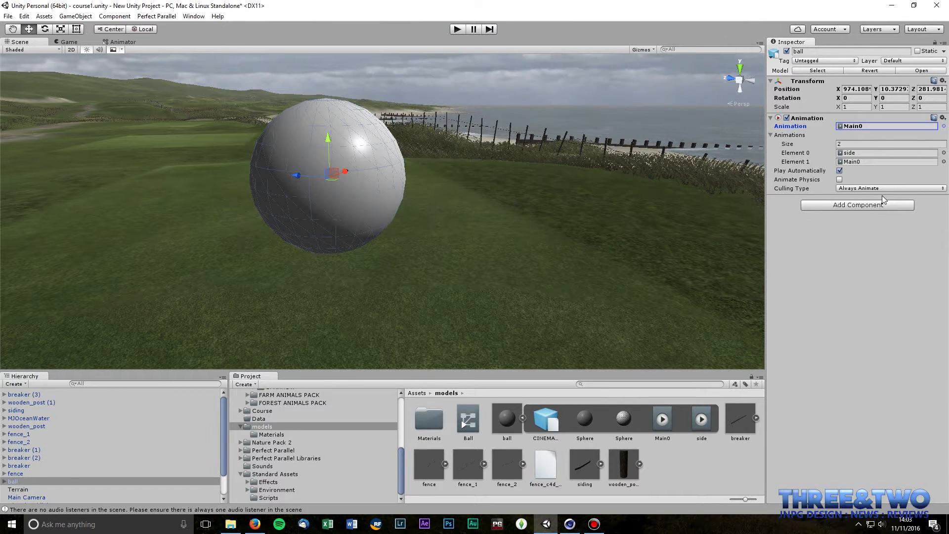
click(457, 29)
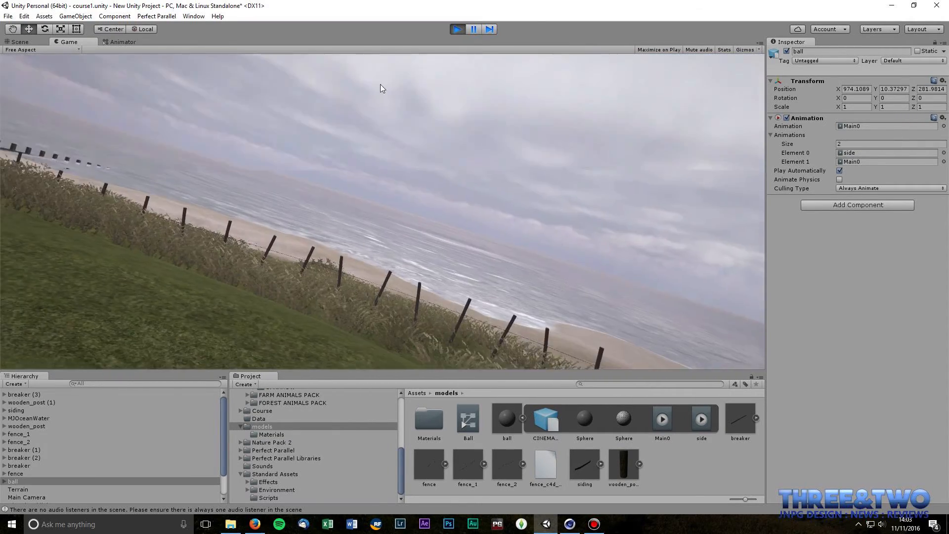
key(ctrl+p)
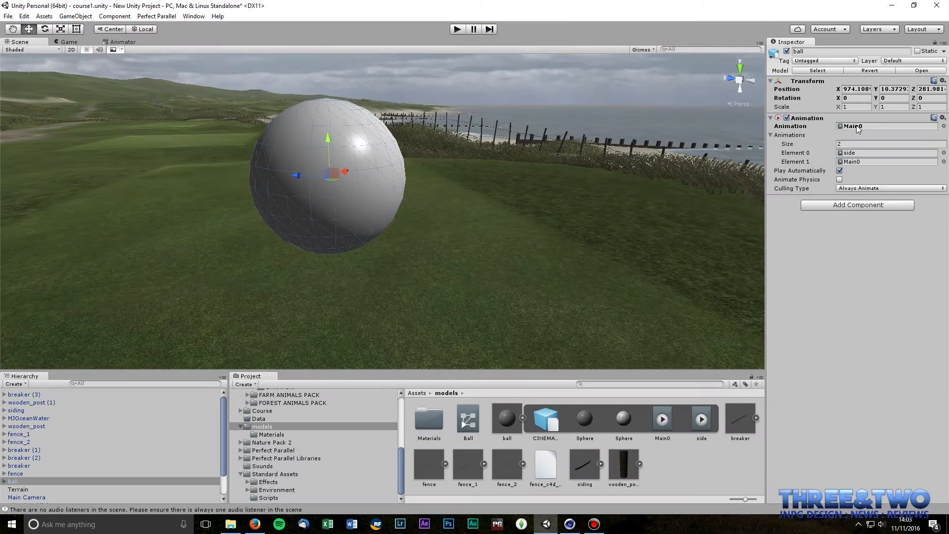
Step: Set the Main0 clip's wrap mode to Loop in the ball's import settings and test the ball animation in Play mode
click(507, 421)
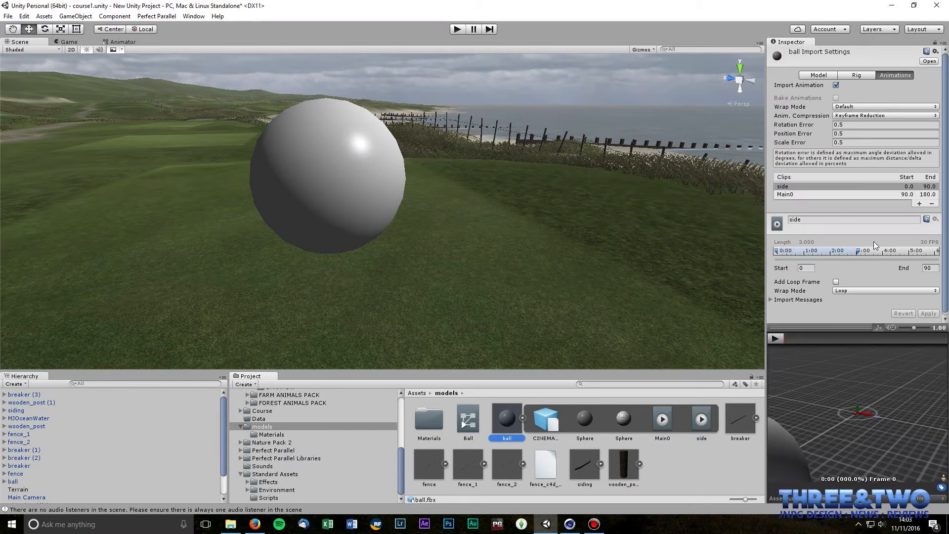
click(806, 195)
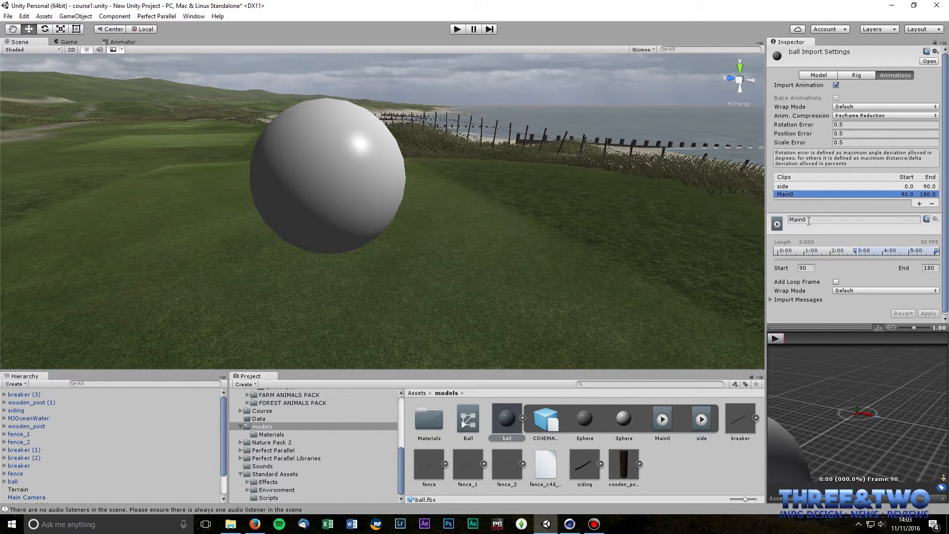
click(811, 220)
text(upo)
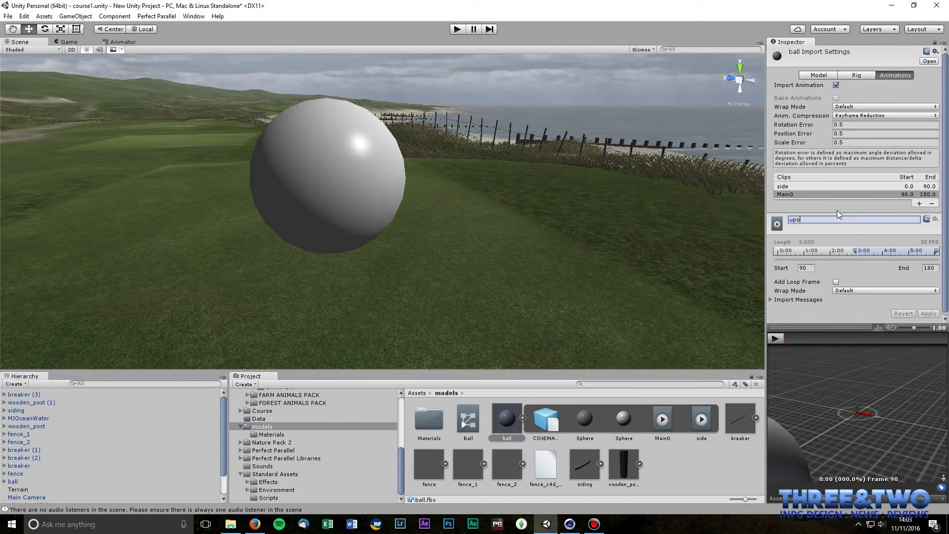
click(855, 292)
click(851, 323)
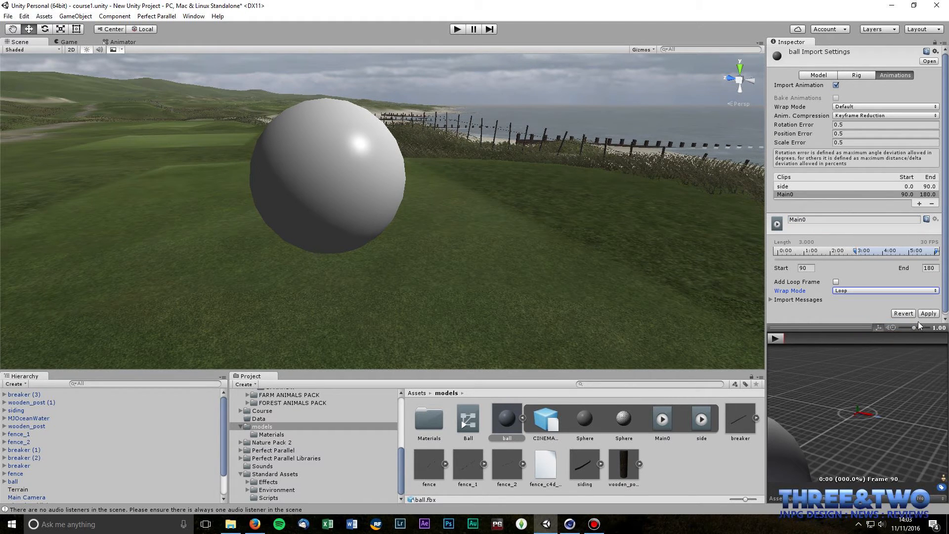
click(457, 31)
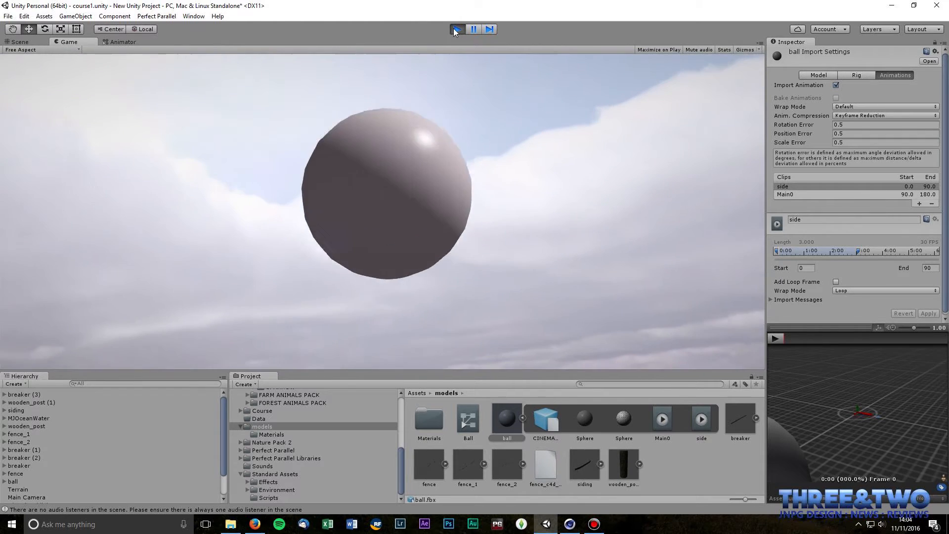
click(454, 28)
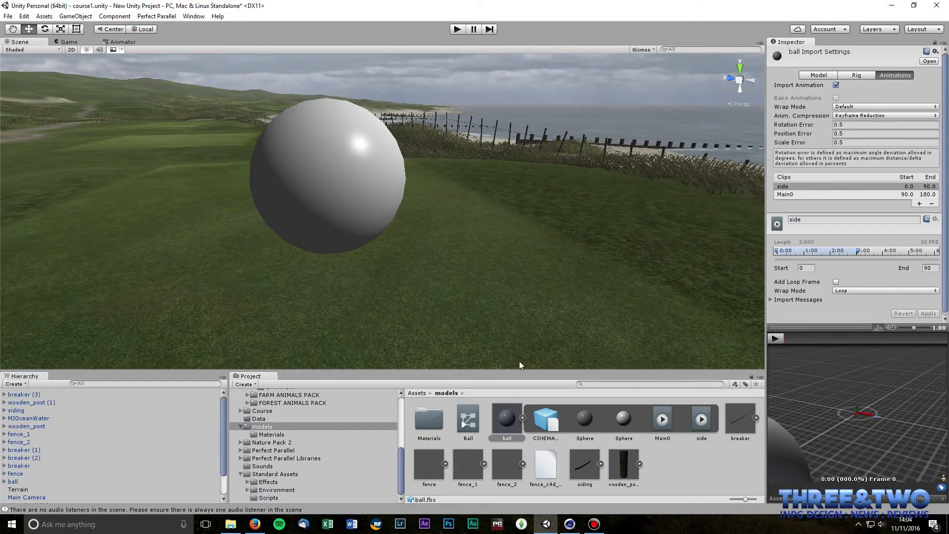
Step: Set the ball model's rig animation type to Generic and apply the import settings
click(507, 421)
click(858, 75)
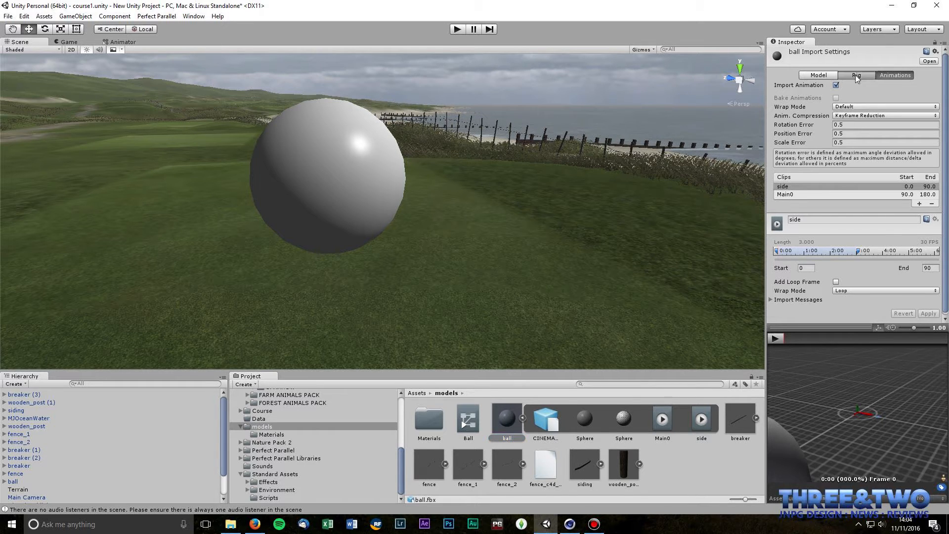
click(890, 88)
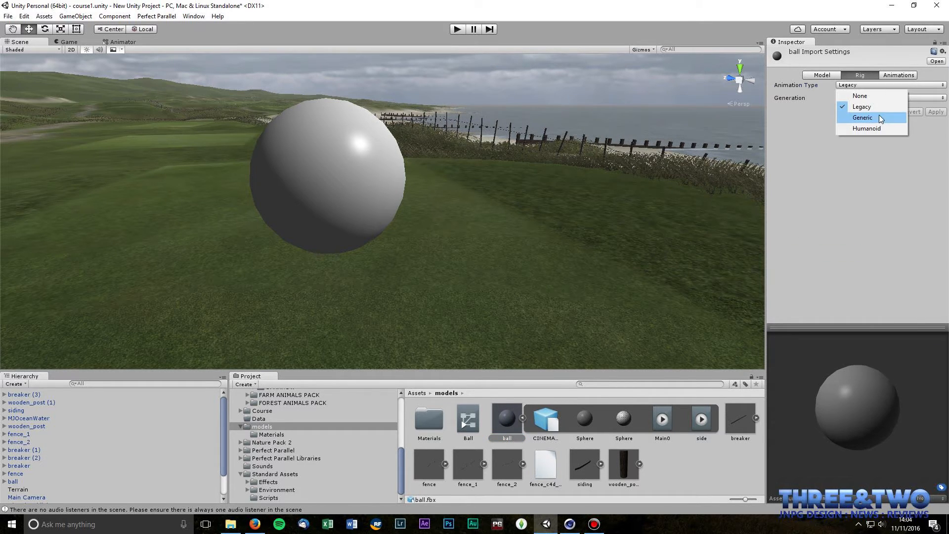
click(870, 117)
click(928, 130)
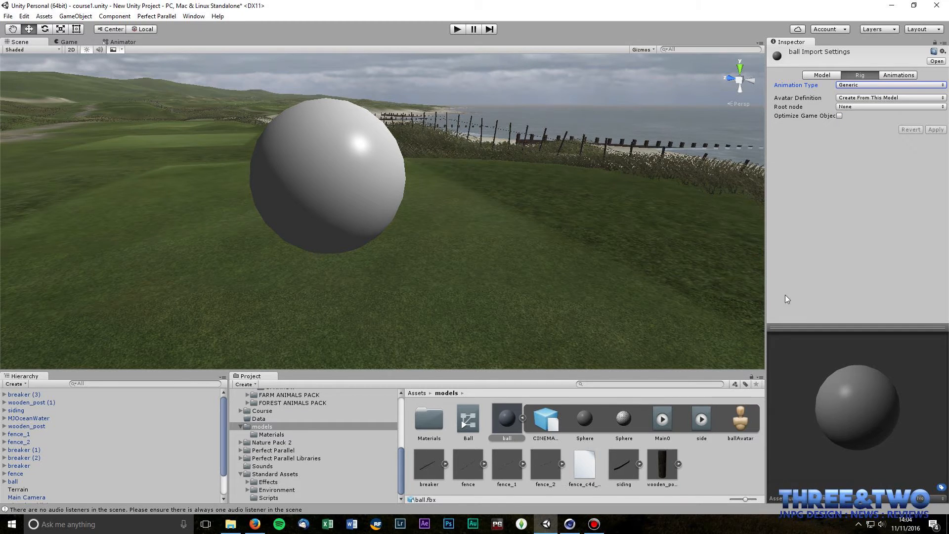
Step: Test in Play mode how the ball behaves with the Generic rig and no controller assigned
click(69, 42)
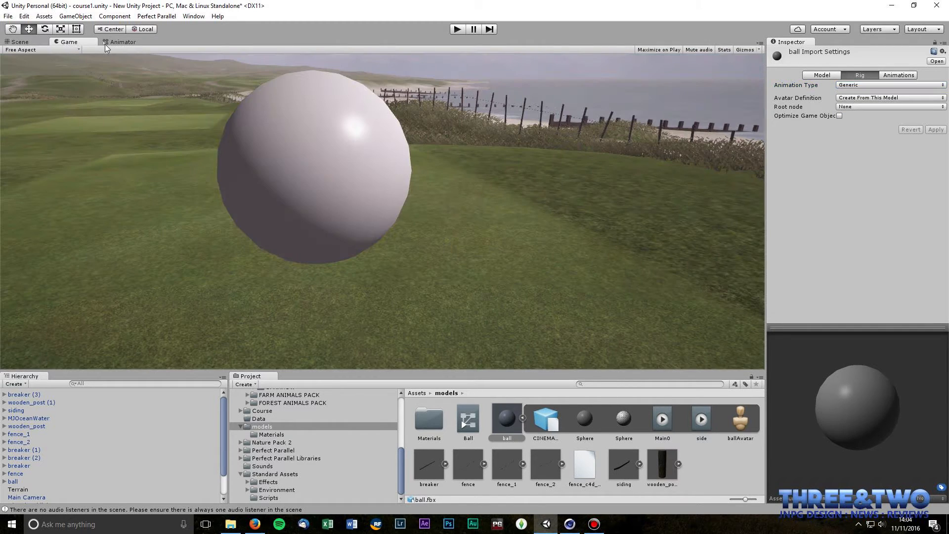
click(457, 29)
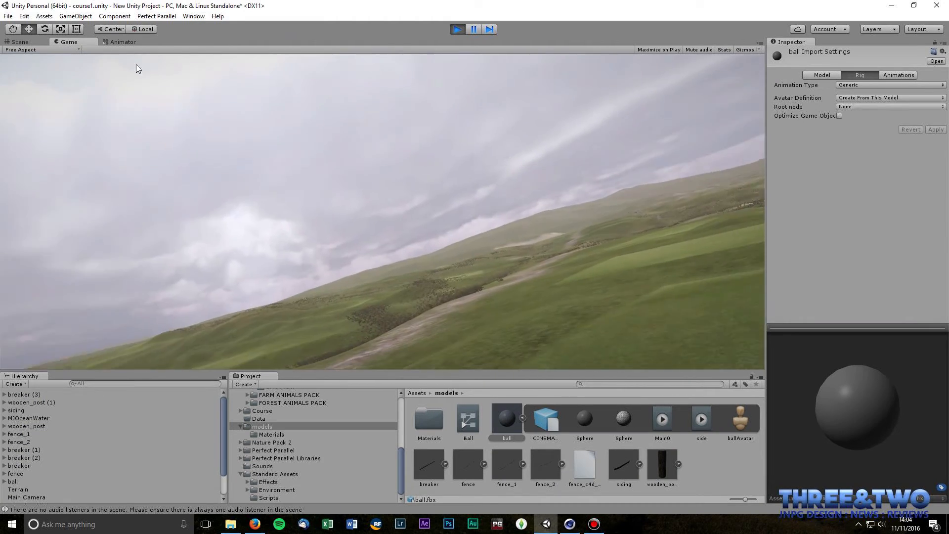
click(458, 29)
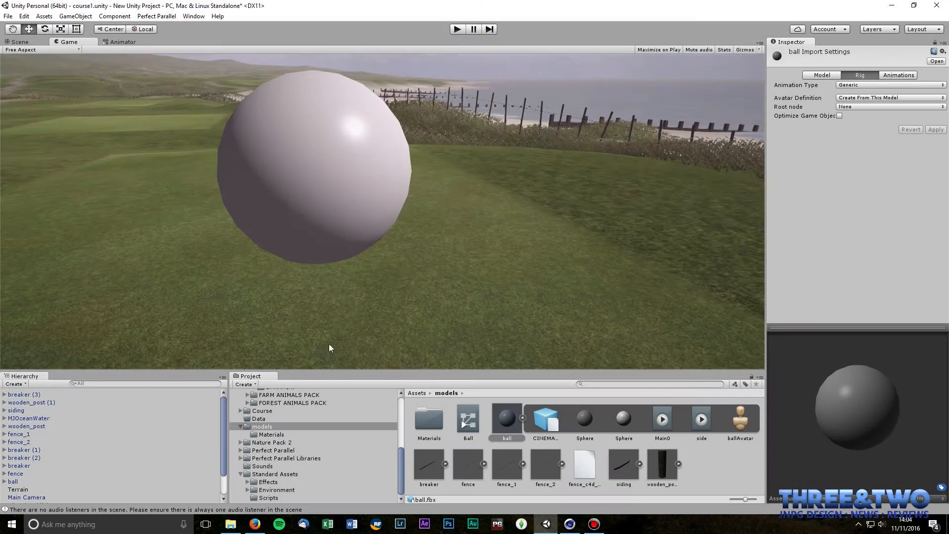
Step: Create an Animator Controller named ball 1 in the models folder
click(21, 42)
click(326, 163)
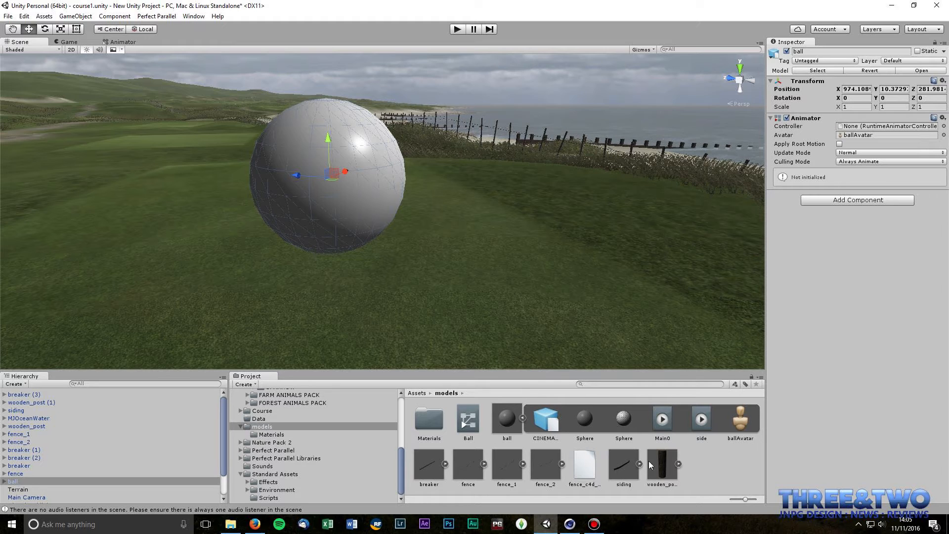
click(244, 384)
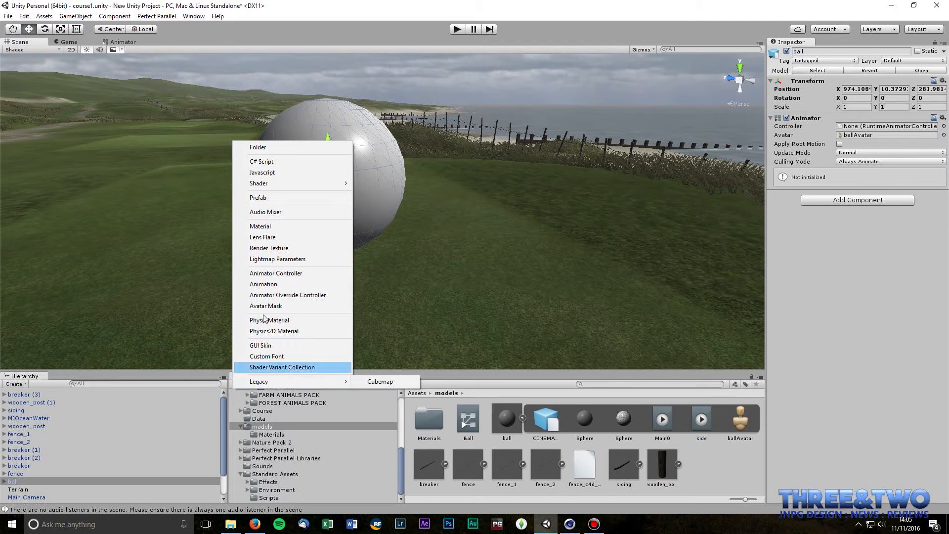
click(285, 273)
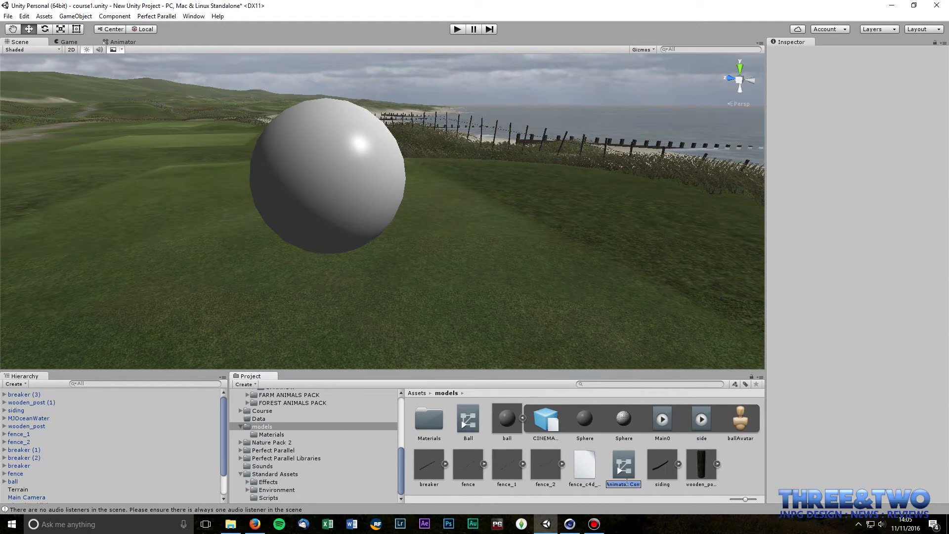
text(ball 1)
key(Return)
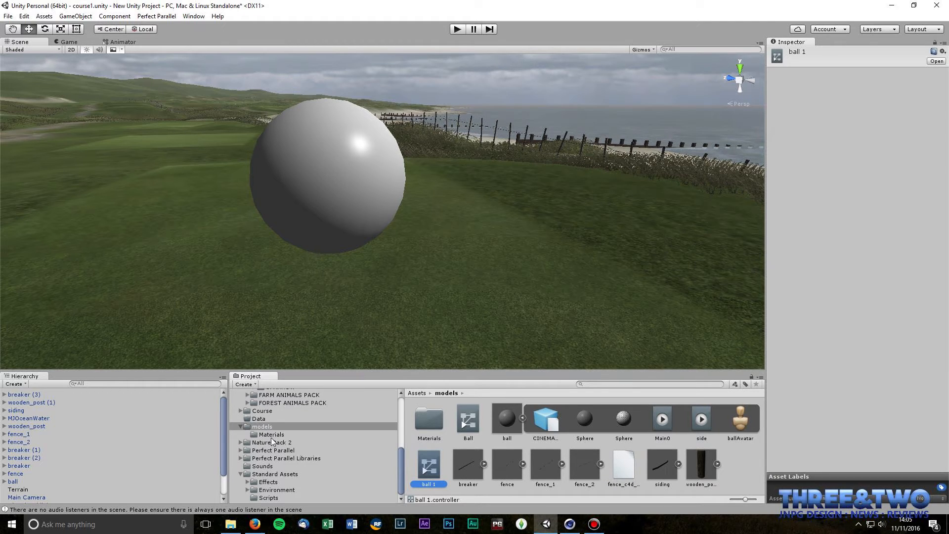
Step: Assign the existing Ball controller to the scene ball's Animator and inspect the side state in its graph
click(329, 167)
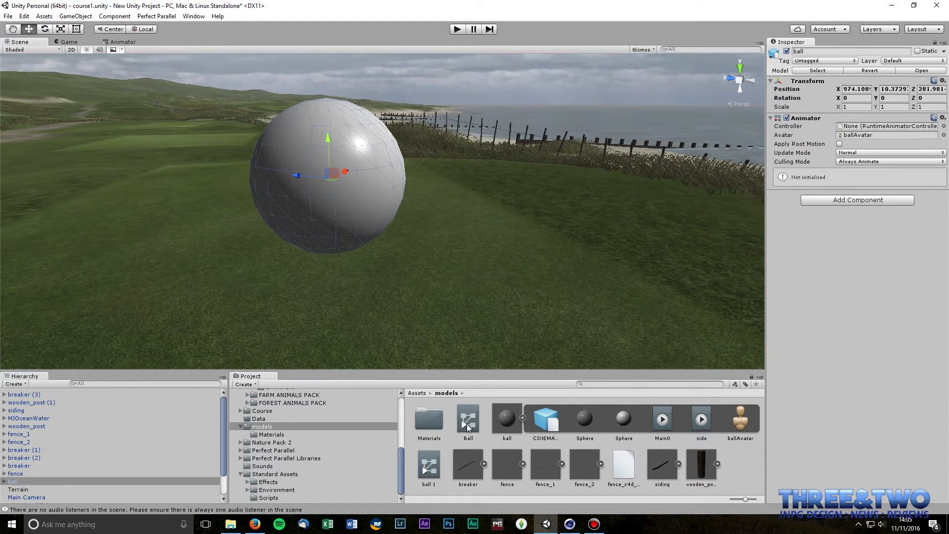
drag(468, 423, 880, 128)
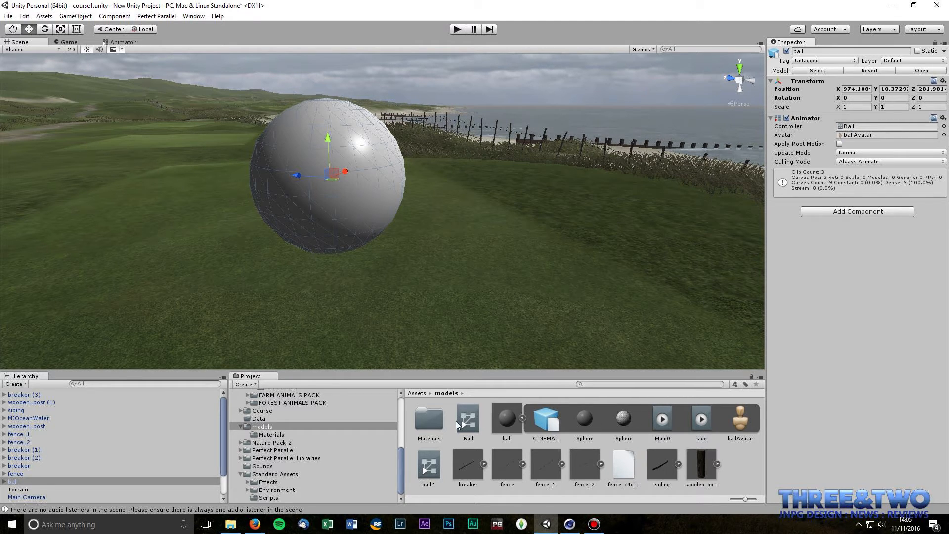
double_click(469, 422)
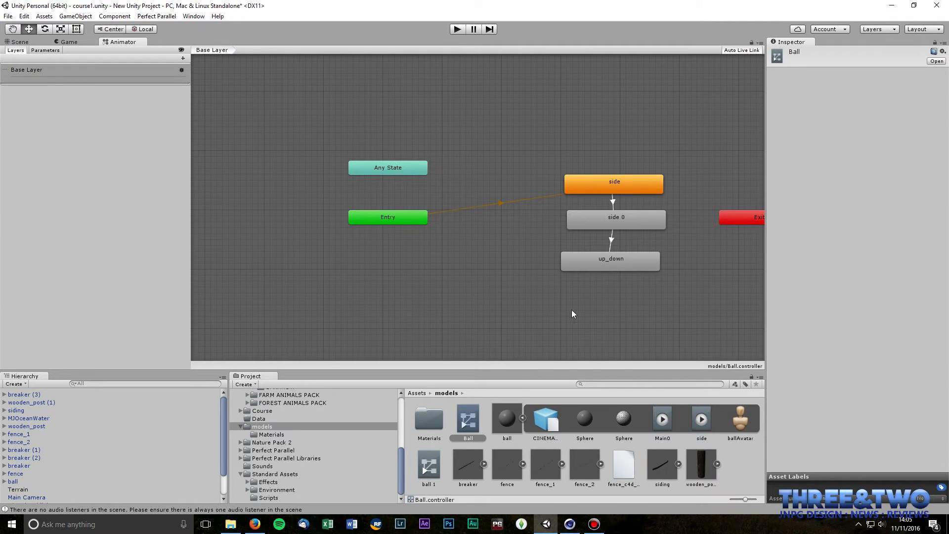
click(613, 188)
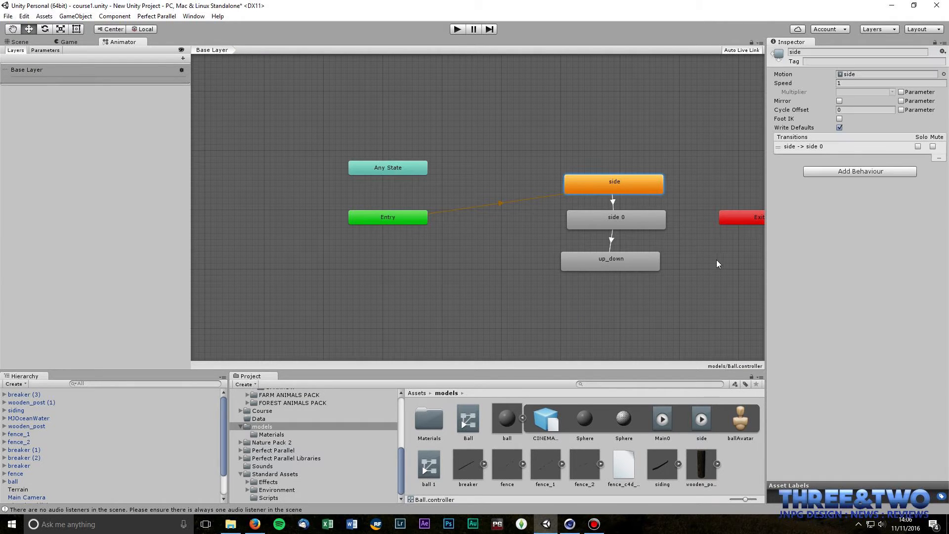
Step: Assign the ball 1 controller to the scene ball's Animator component
click(20, 42)
click(355, 159)
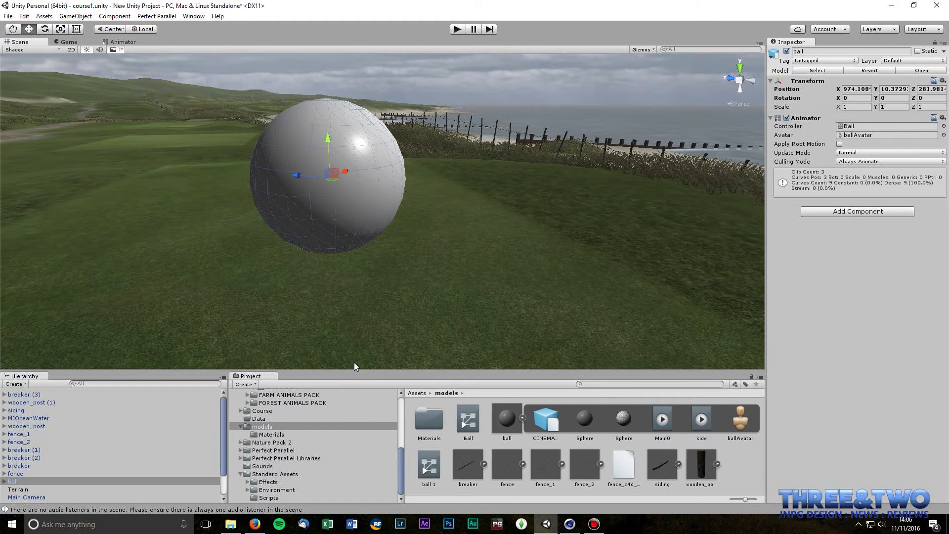
drag(432, 471, 885, 127)
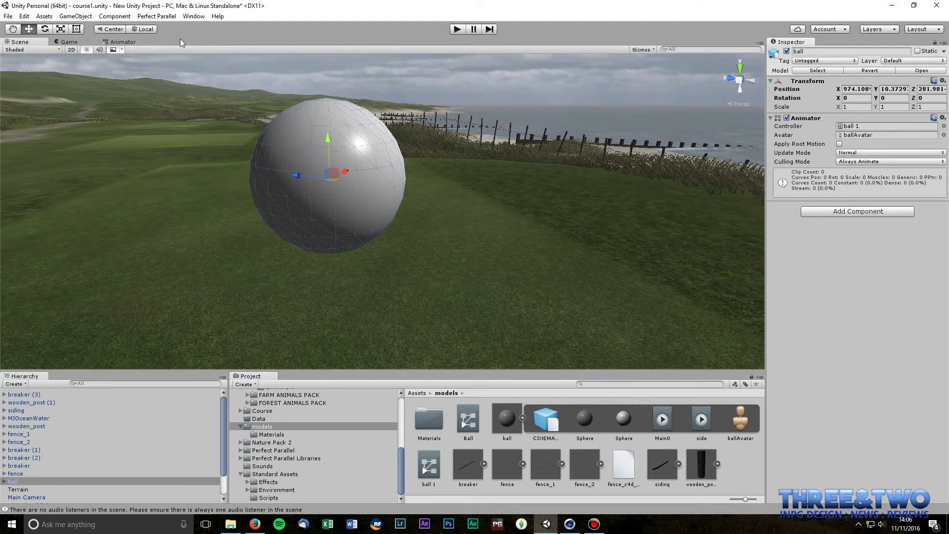
Step: Open the ball 1 controller's state graph and inspect its Any State, Entry and Exit nodes
double_click(853, 126)
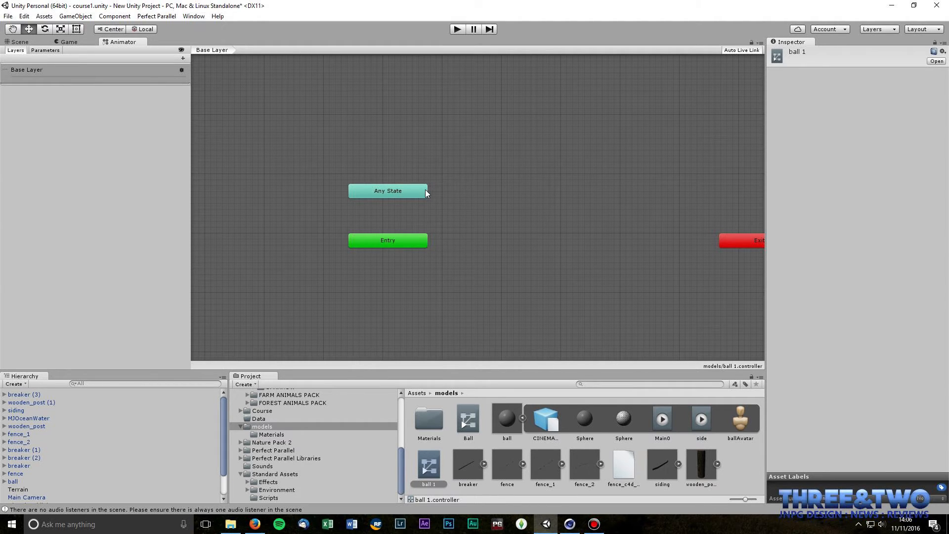
click(398, 192)
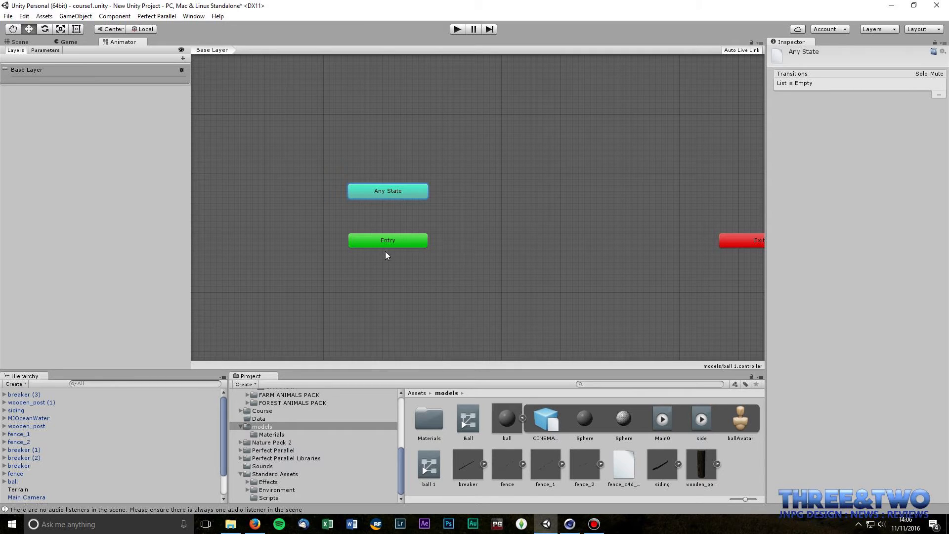
click(420, 236)
click(752, 245)
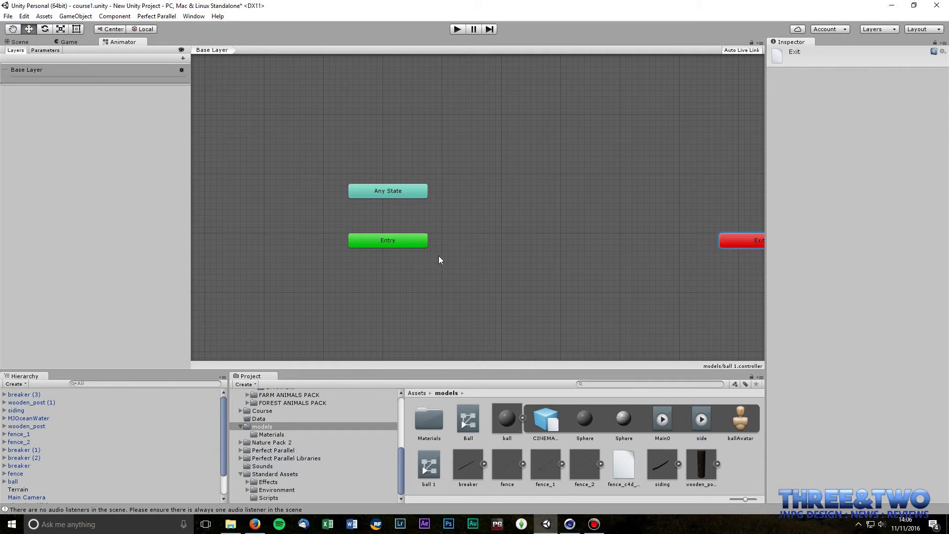
click(394, 244)
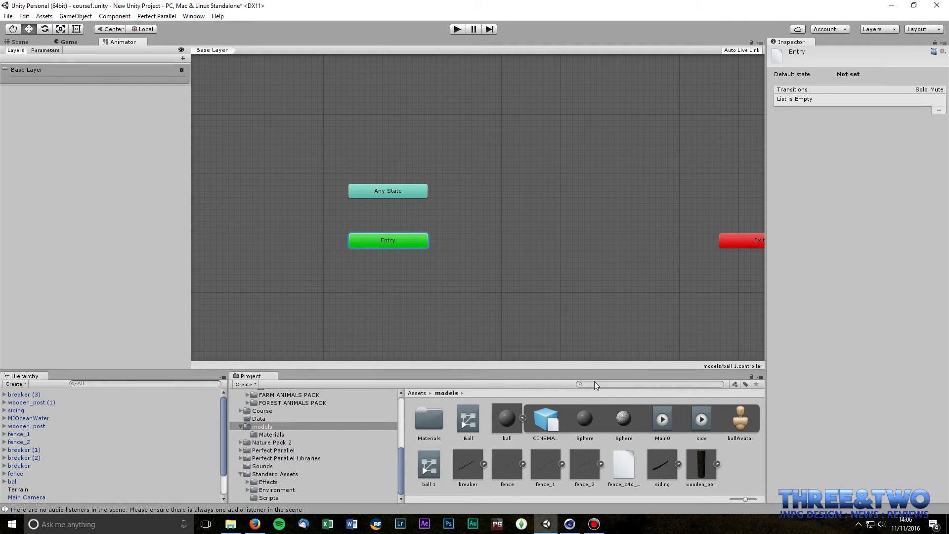
Step: Add the Main0 clip twice and the side clip once as states in the ball 1 controller, stacked vertically
click(662, 425)
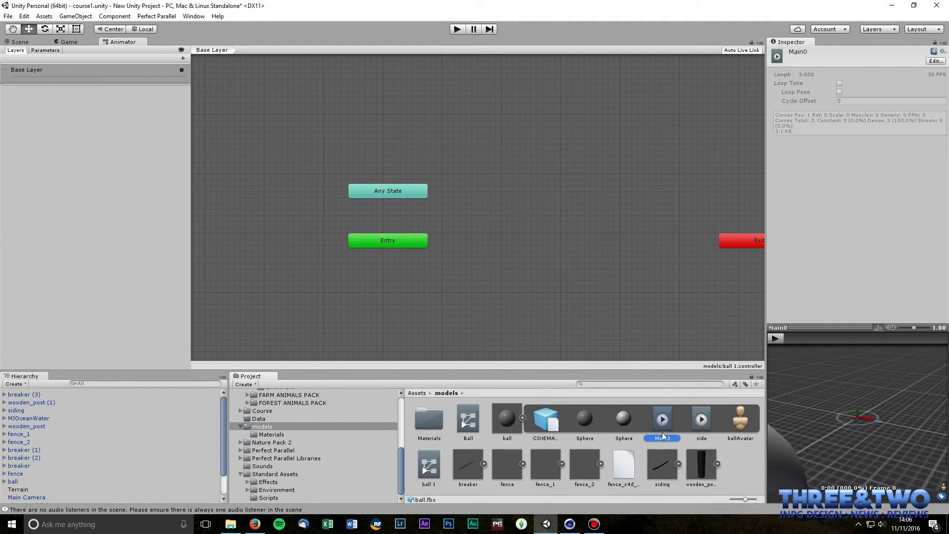
drag(605, 285, 577, 189)
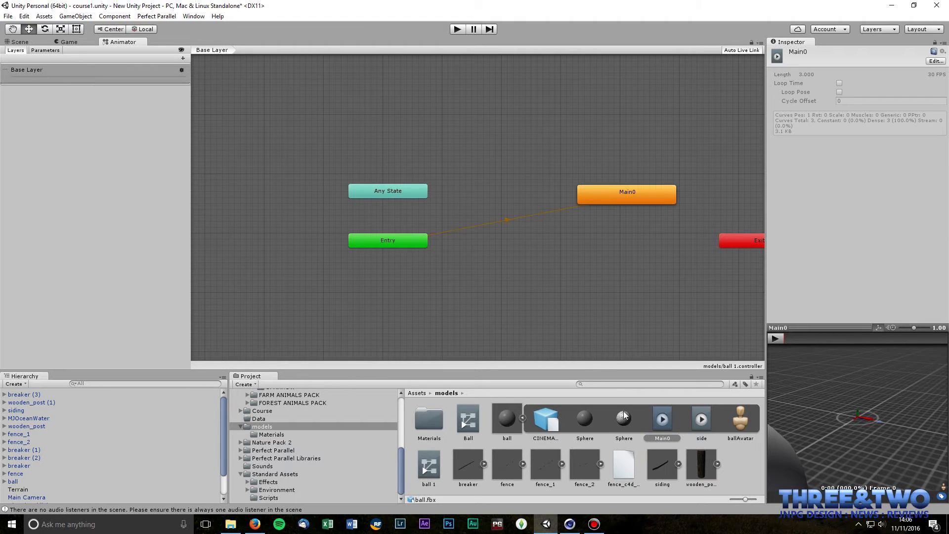
drag(669, 423, 595, 211)
drag(695, 428, 623, 238)
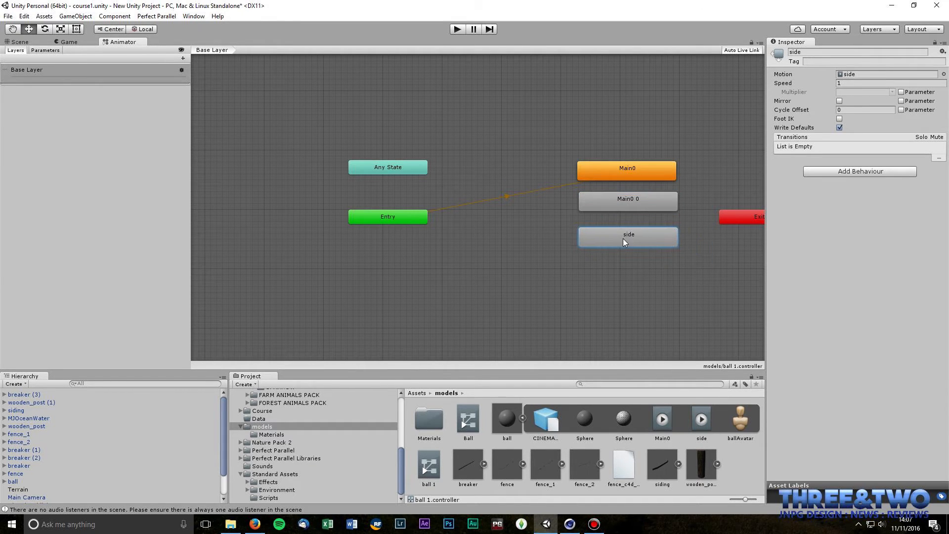
Step: Make transitions from the Main0 state to Main0 0 and from Main0 0 to the side state
right_click(630, 171)
click(665, 178)
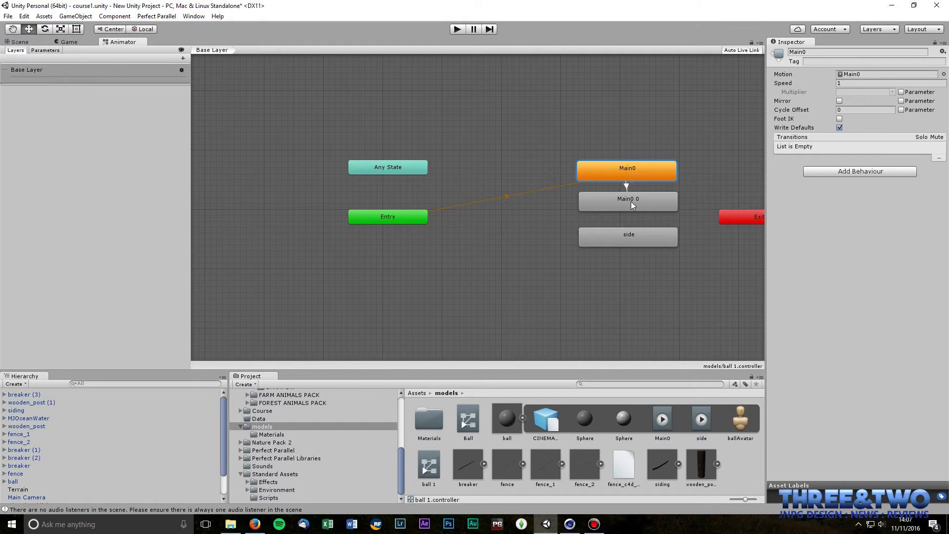
click(631, 201)
right_click(631, 200)
click(654, 208)
click(639, 241)
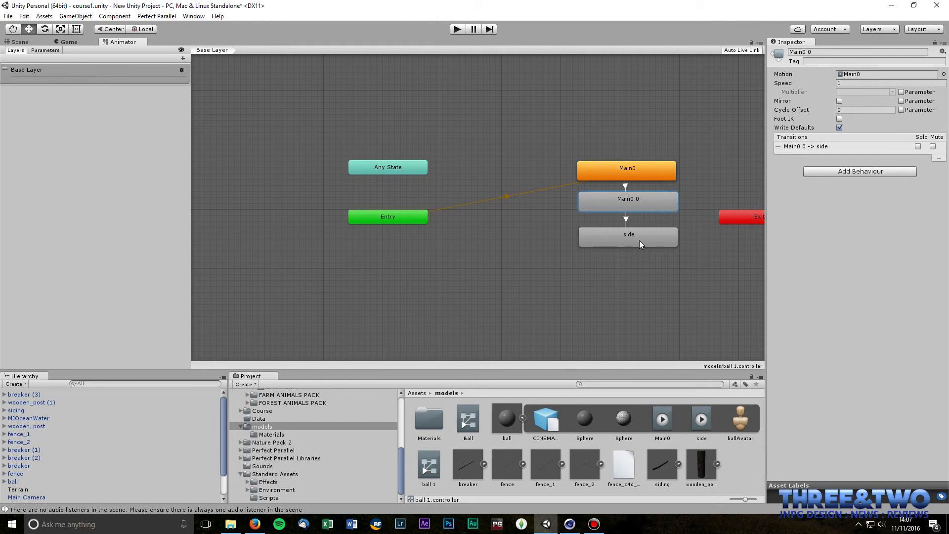
right_click(639, 240)
click(699, 199)
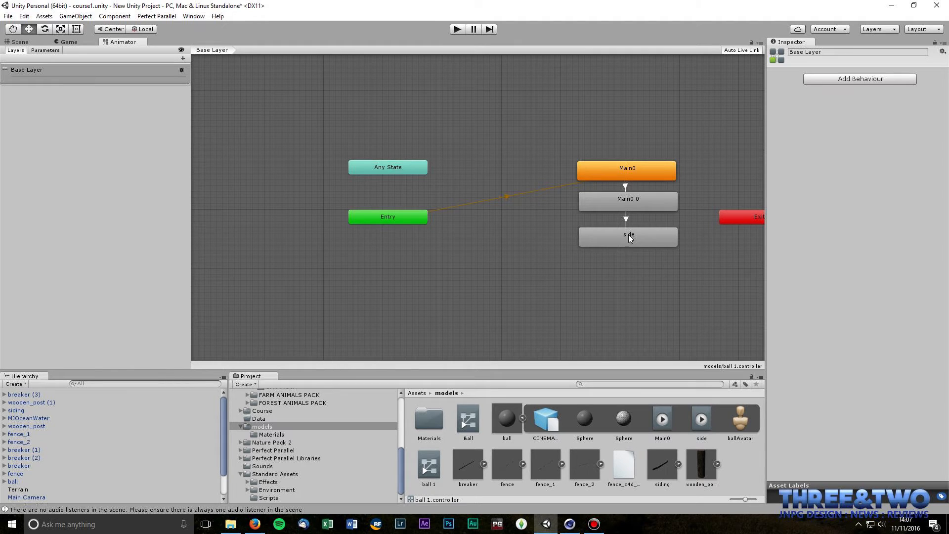
Step: Test the ball 1 controller's animation sequence on the ball in Play mode
click(70, 43)
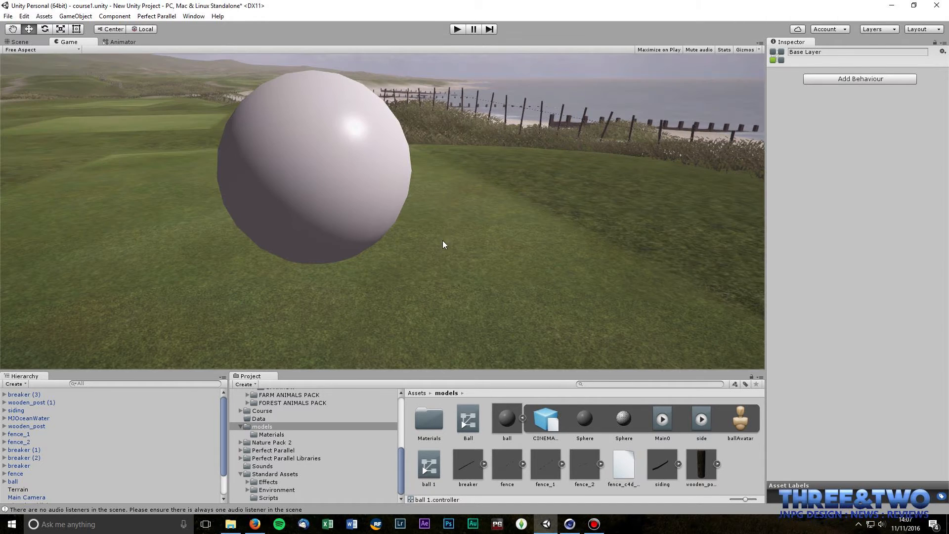
click(458, 30)
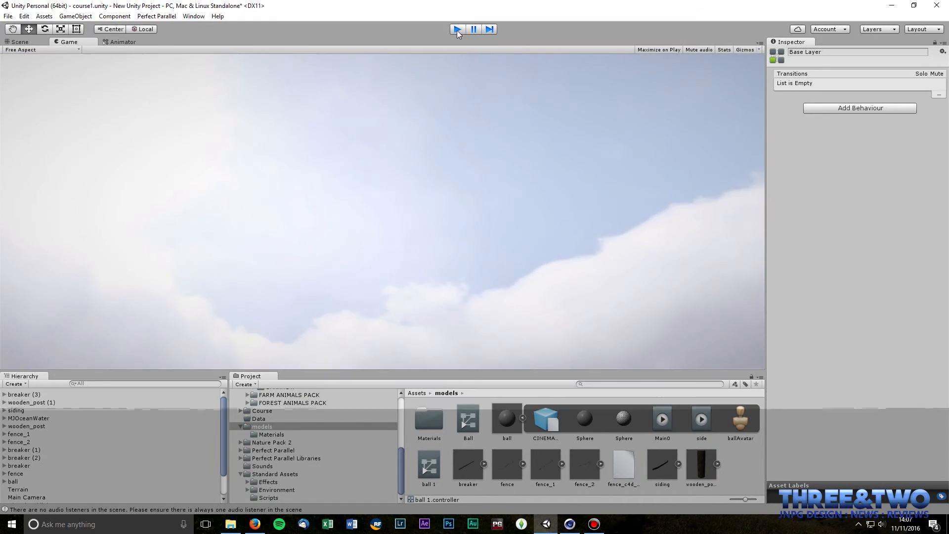
click(457, 29)
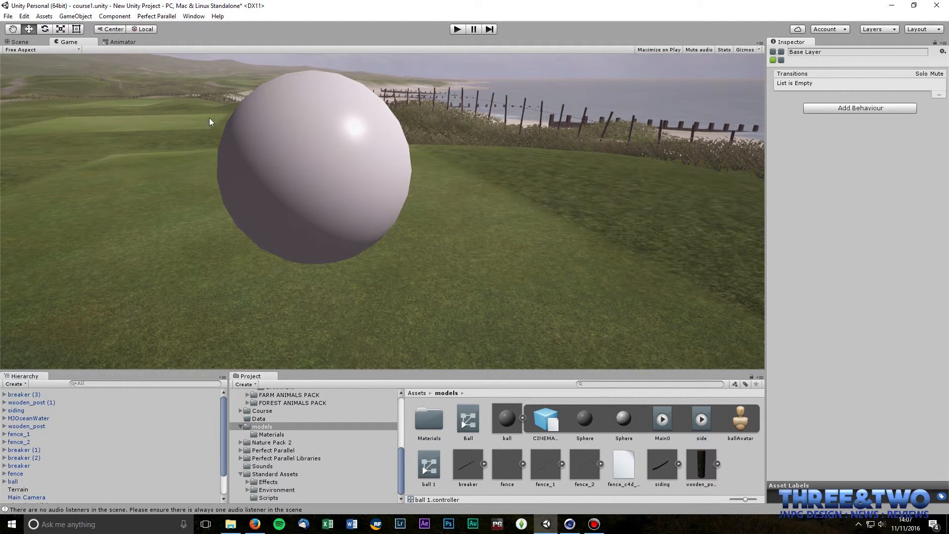
Step: Make a transition from the side state to Exit in the ball 1 controller's state graph
click(122, 42)
right_click(627, 239)
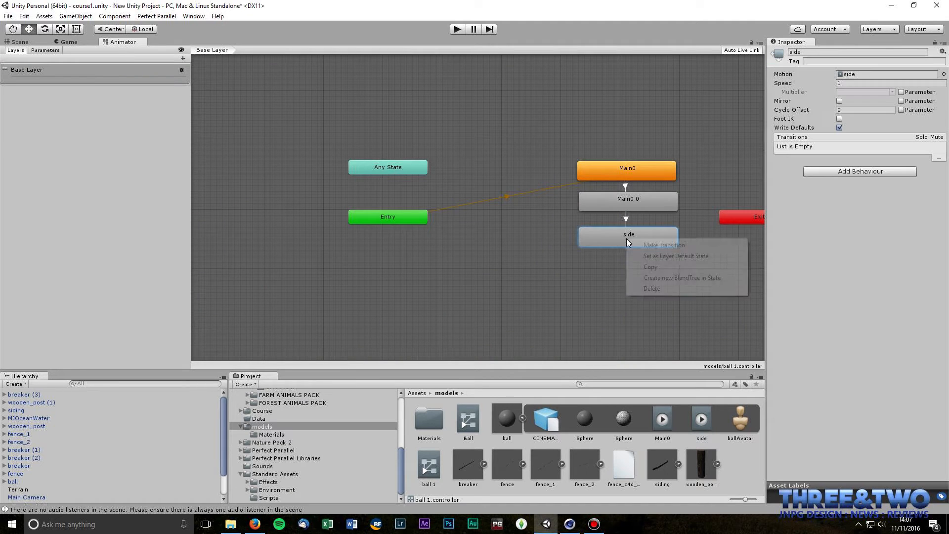
click(643, 244)
click(760, 220)
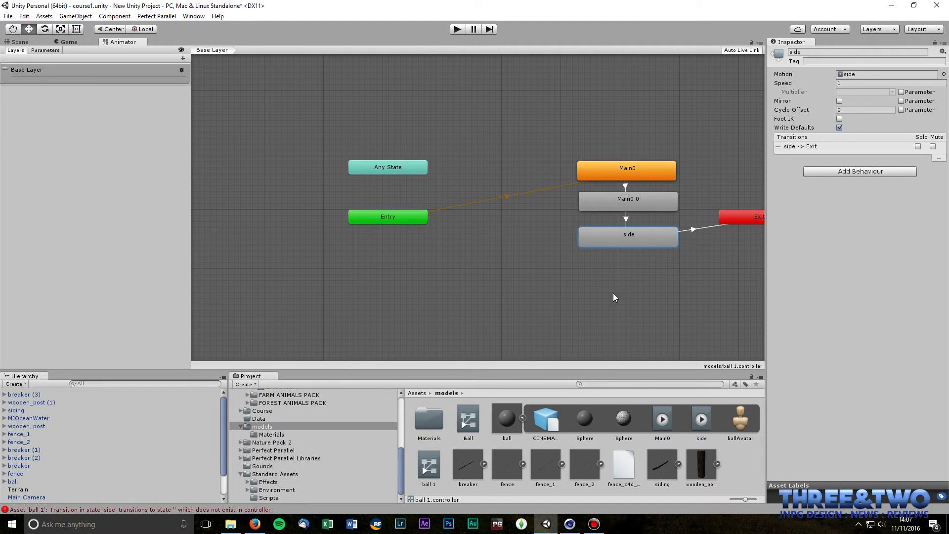
Step: Play the scene in the Game view to test the sequence with the side-to-Exit transition, and stop playback
click(70, 42)
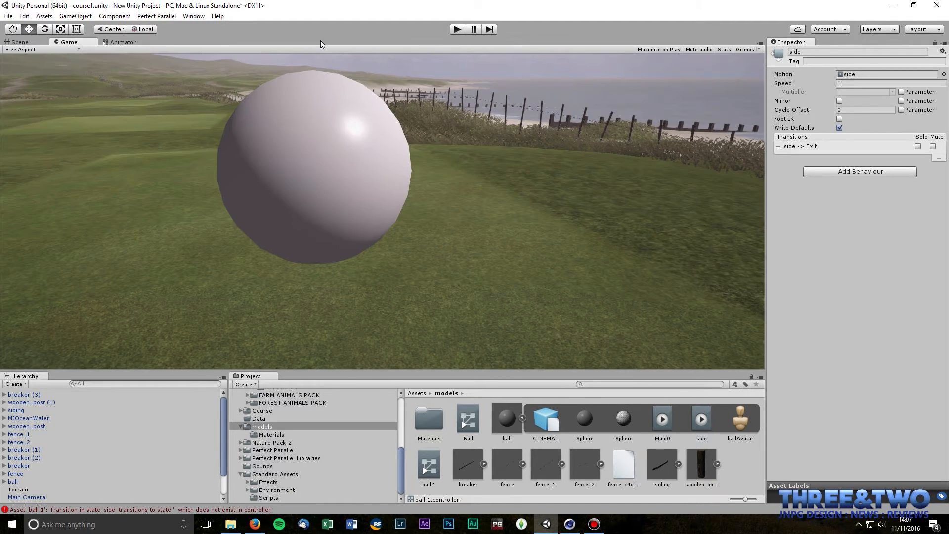
click(458, 30)
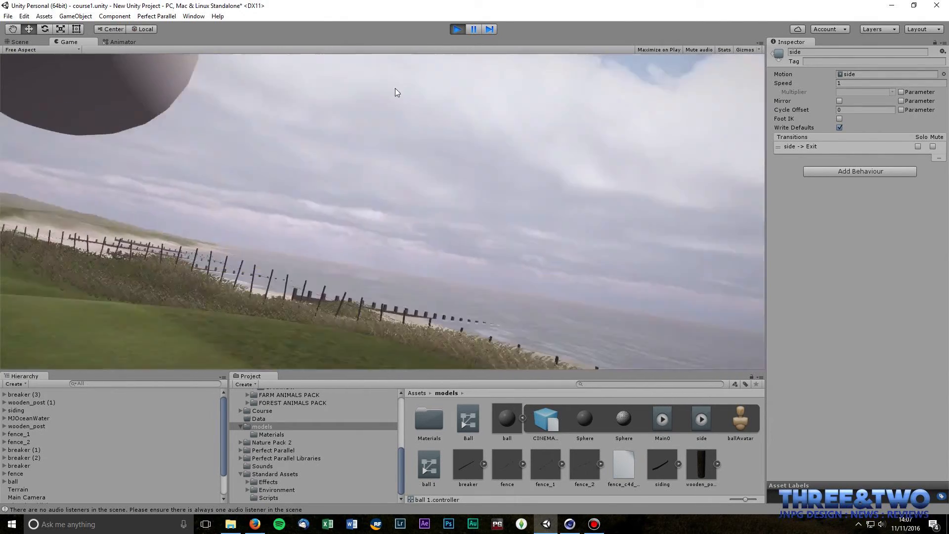
click(457, 29)
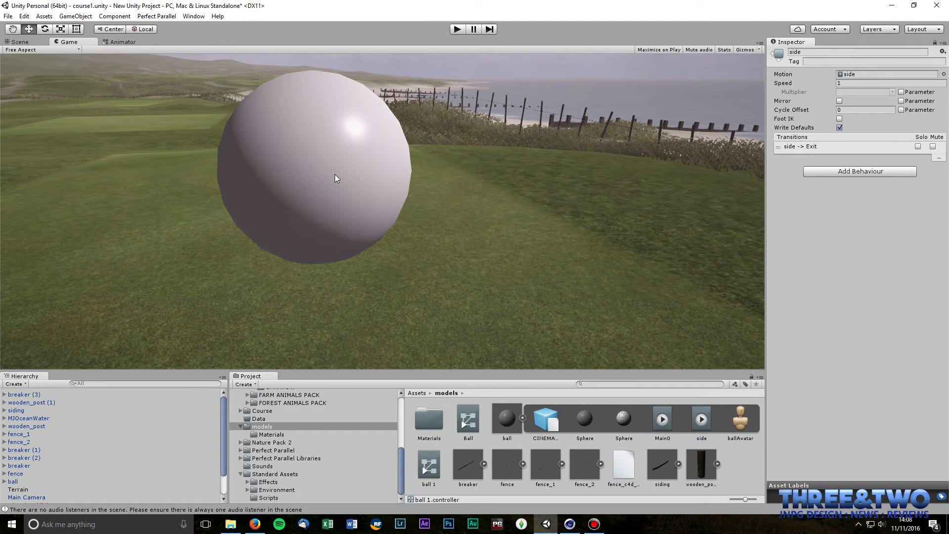
Step: Examine the ball and its surroundings on the golf course from above in the Scene view
click(20, 42)
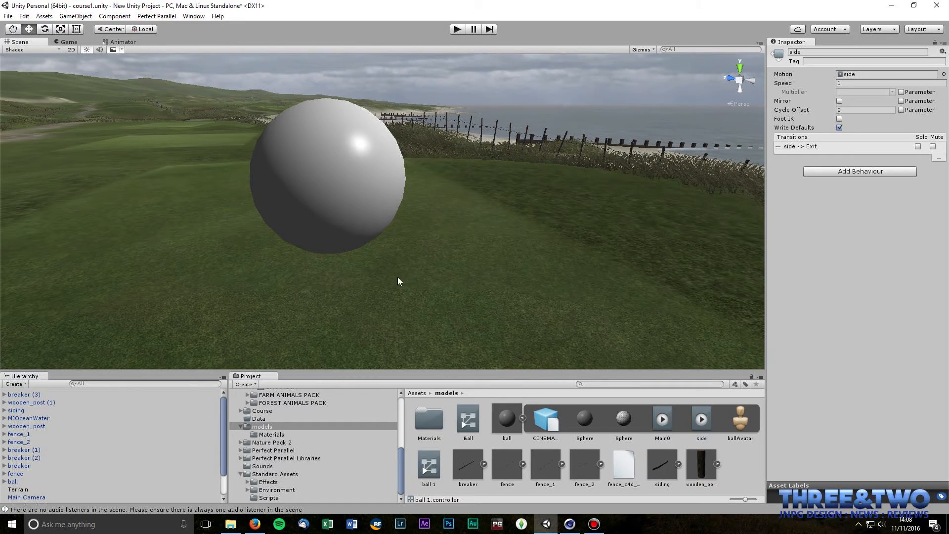
alt+drag(399, 281, 326, 323)
middle_drag(637, 311, 183, 234)
middle_drag(529, 209, 466, 314)
alt+drag(466, 313, 434, 219)
scroll(434, 220, down, 5)
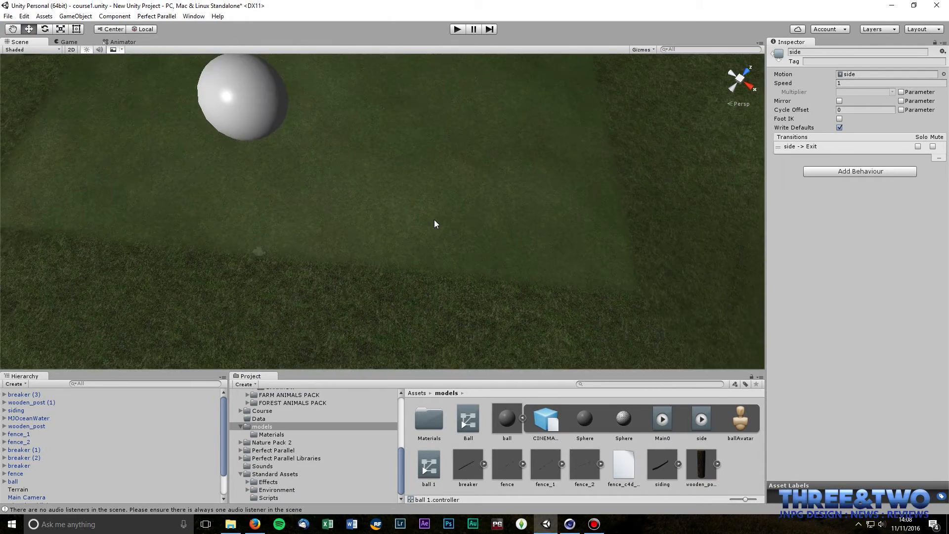
scroll(434, 220, down, 4)
middle_drag(420, 205, 341, 262)
scroll(351, 250, down, 9)
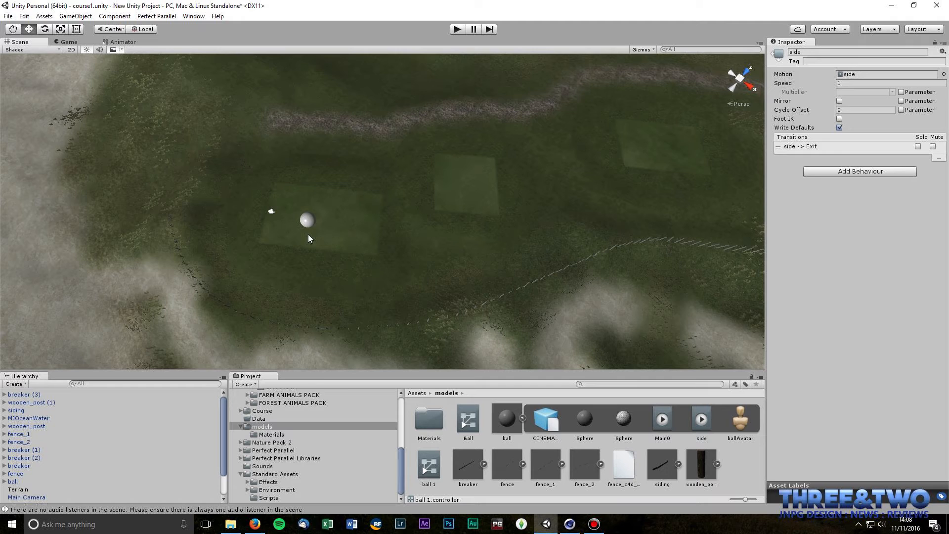
Step: Select the ball and inspect its read-only Main0 clip in the Animation window, closing the window when finished
click(305, 220)
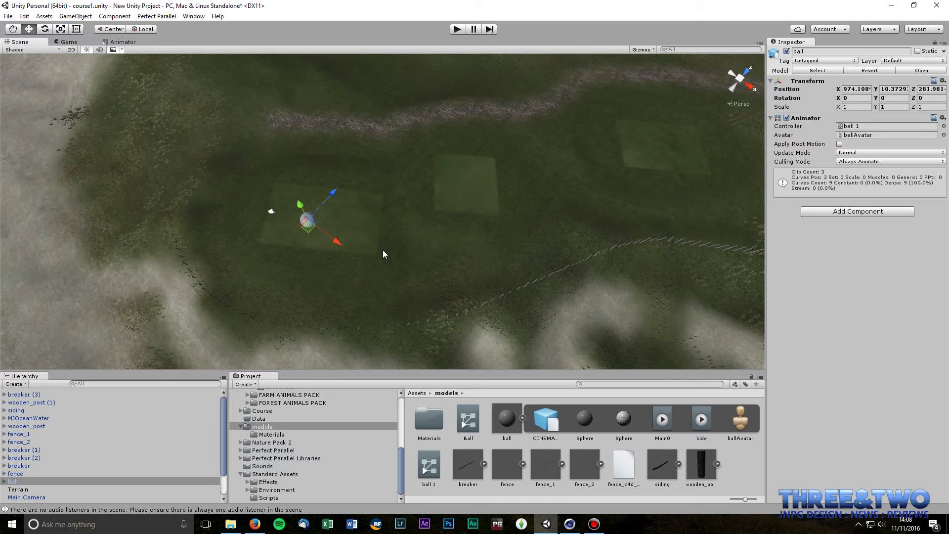
key(ctrl+6)
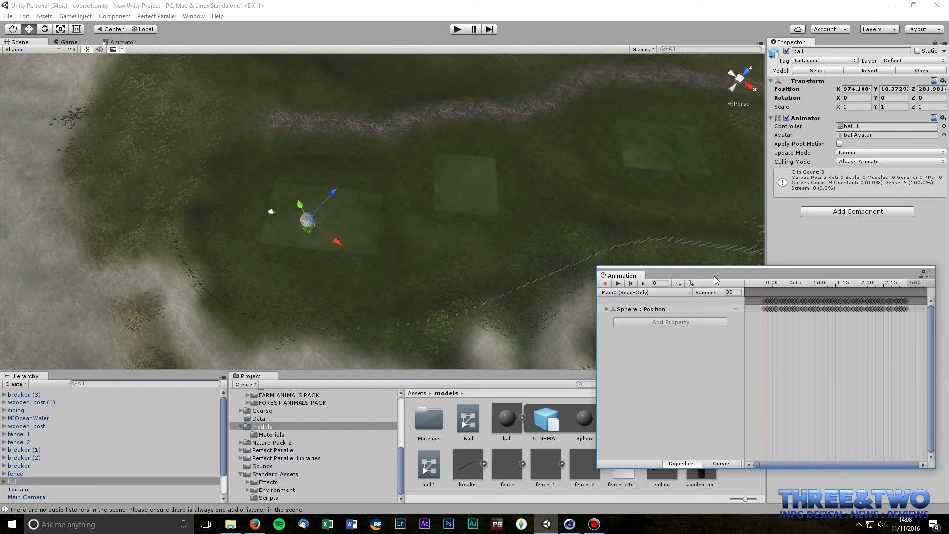
drag(720, 273, 445, 174)
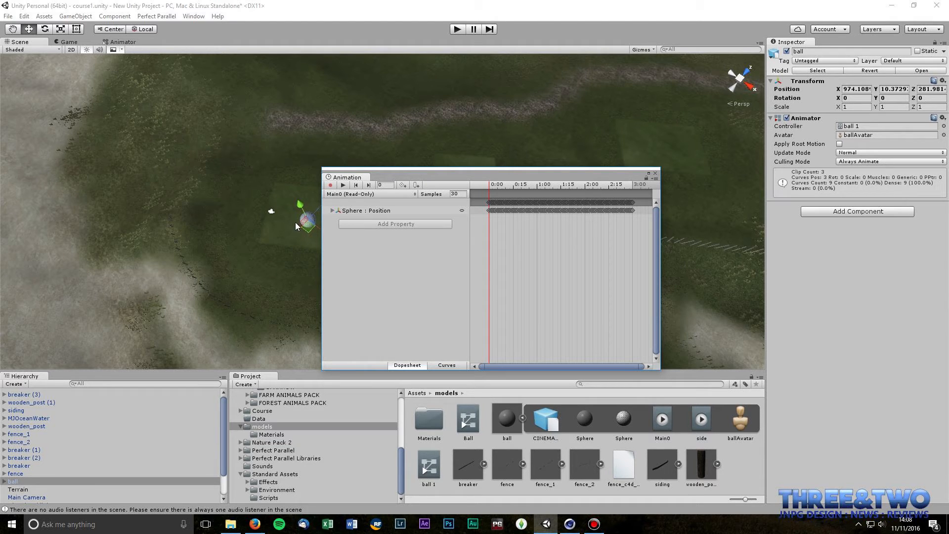
click(656, 175)
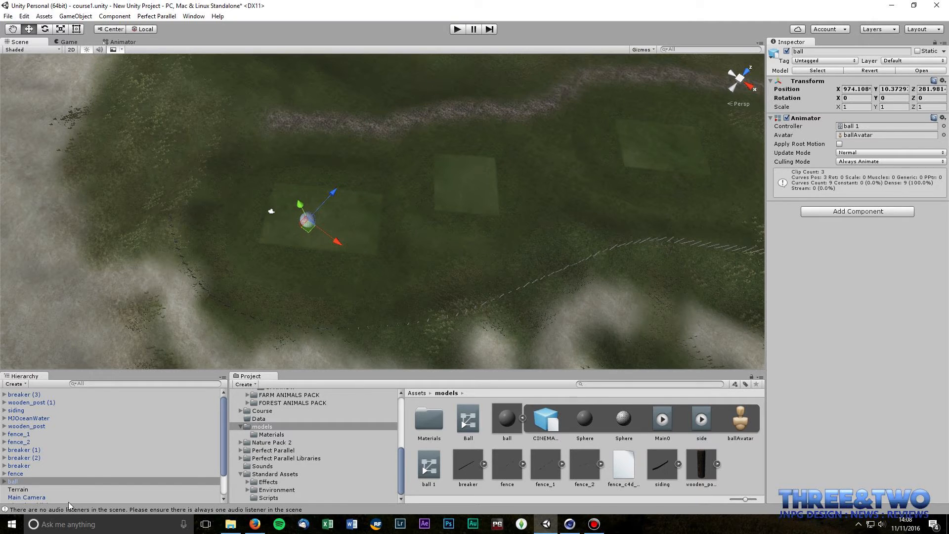
Step: Create an empty GameObject from the ball and rearrange the Hierarchy so that the empty object is the ball's parent
click(14, 383)
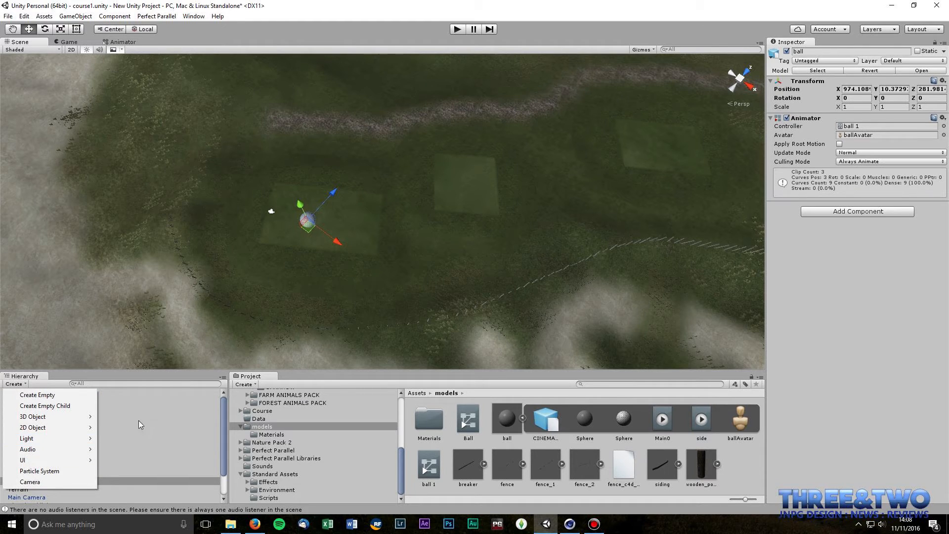
click(149, 411)
scroll(53, 438, down, 3)
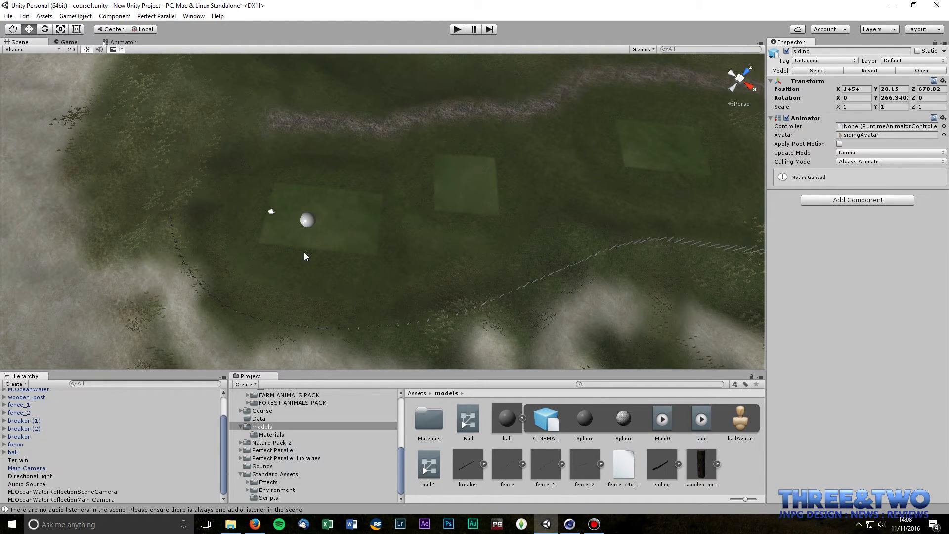
click(304, 221)
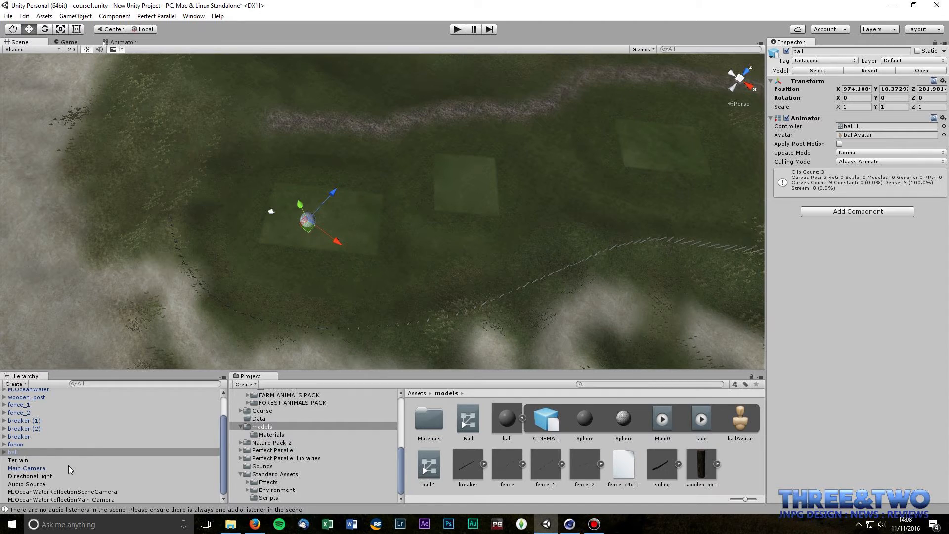
right_click(15, 454)
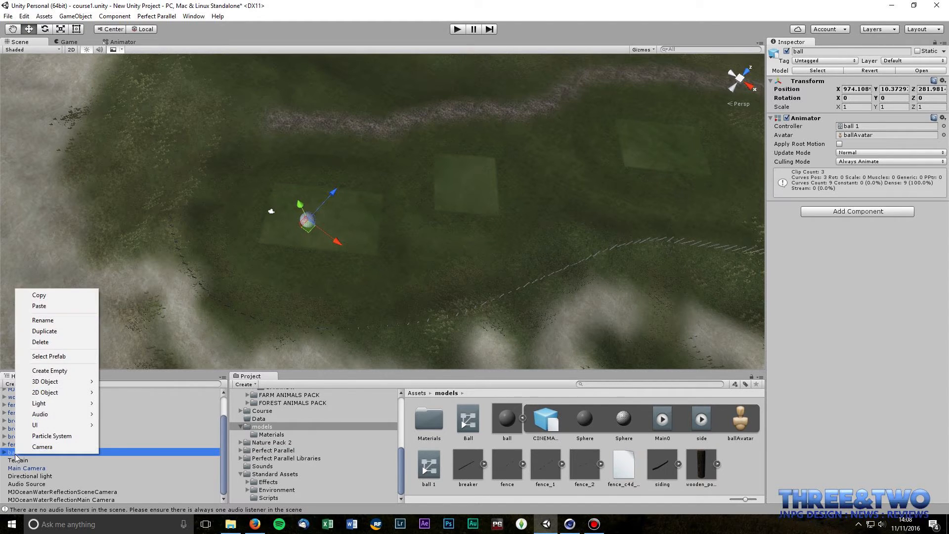
click(71, 372)
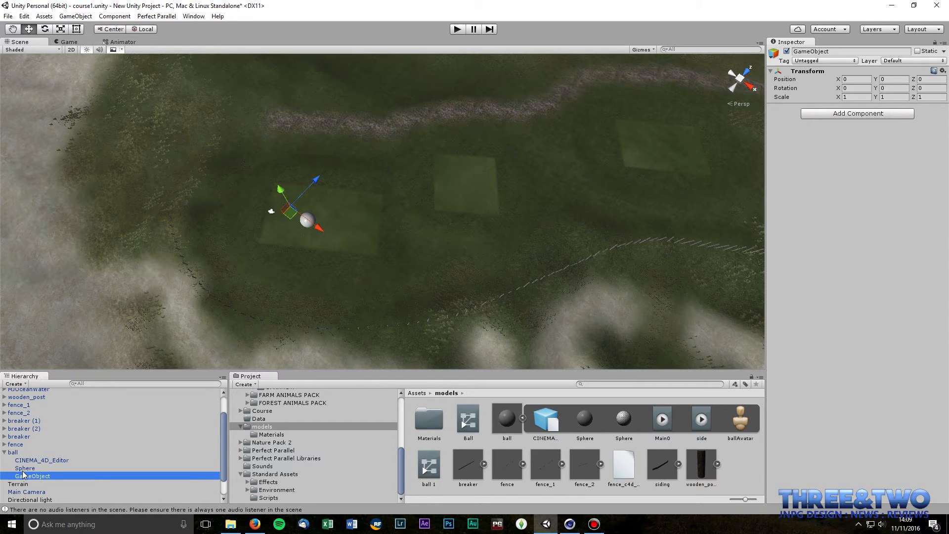
drag(26, 478, 26, 453)
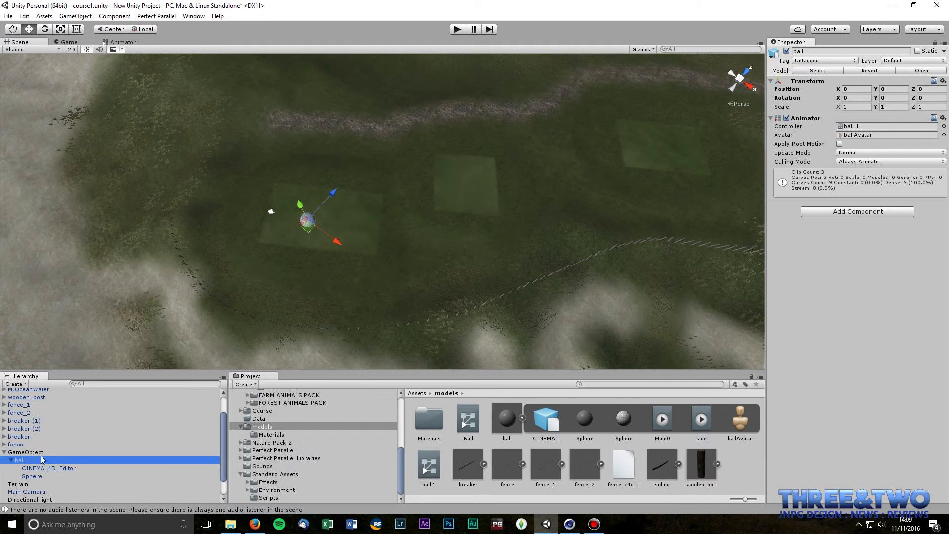
Step: Rename the ball's empty parent object to ball_move
click(34, 454)
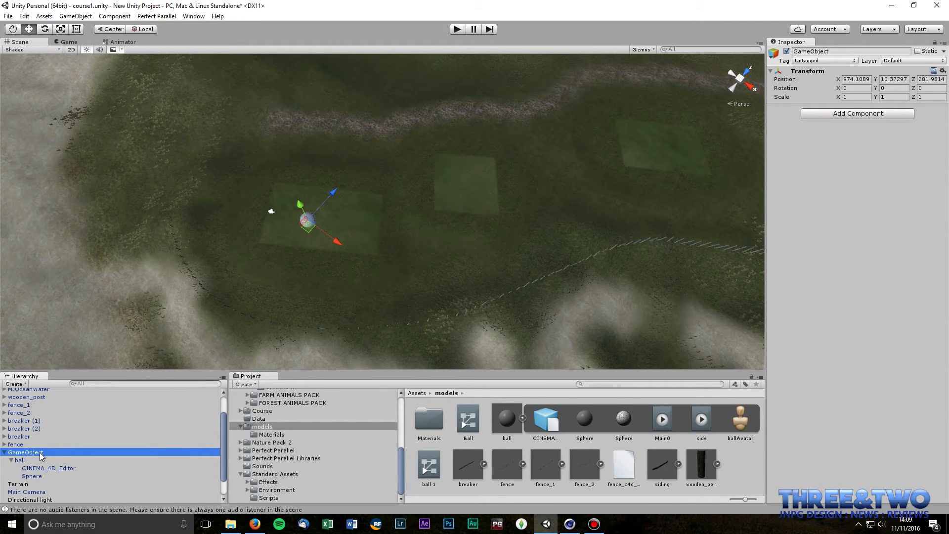
double_click(39, 454)
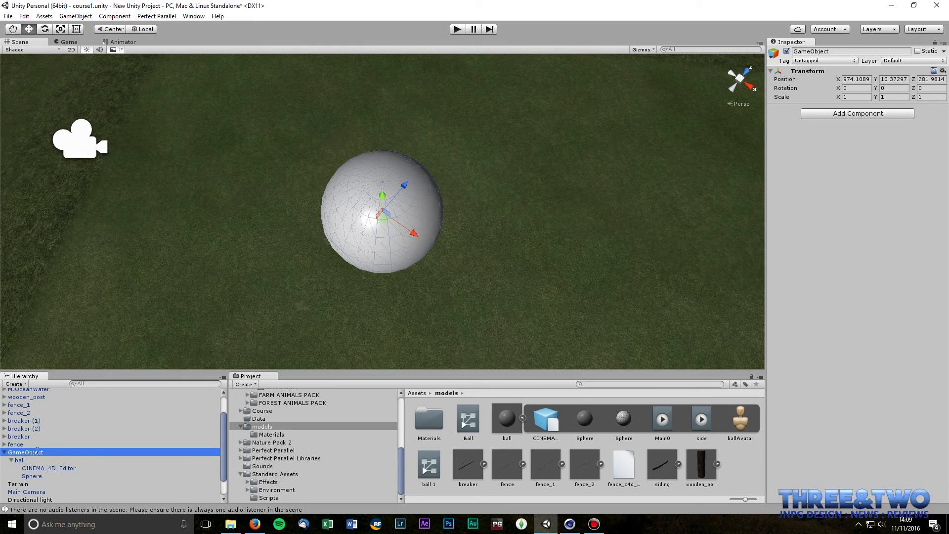
click(37, 452)
text(b)
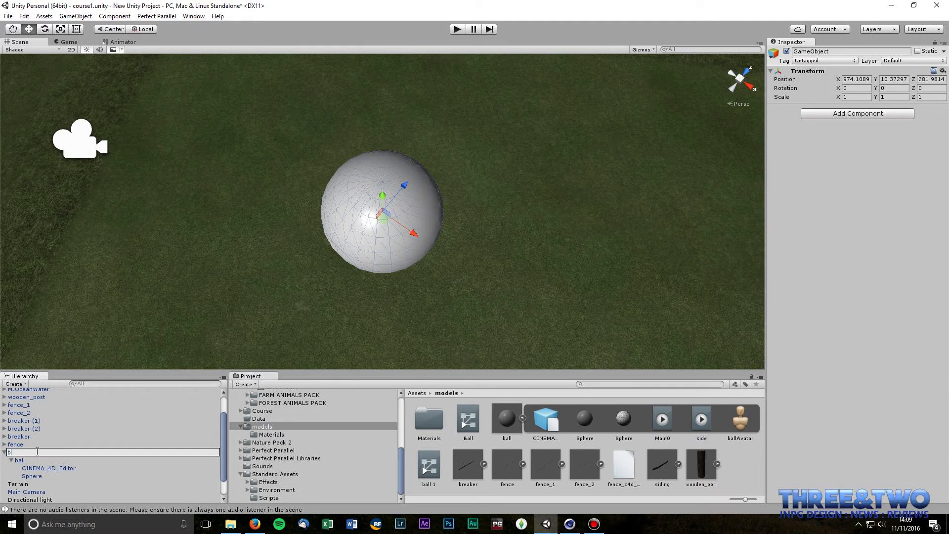
text(all_move)
key(Return)
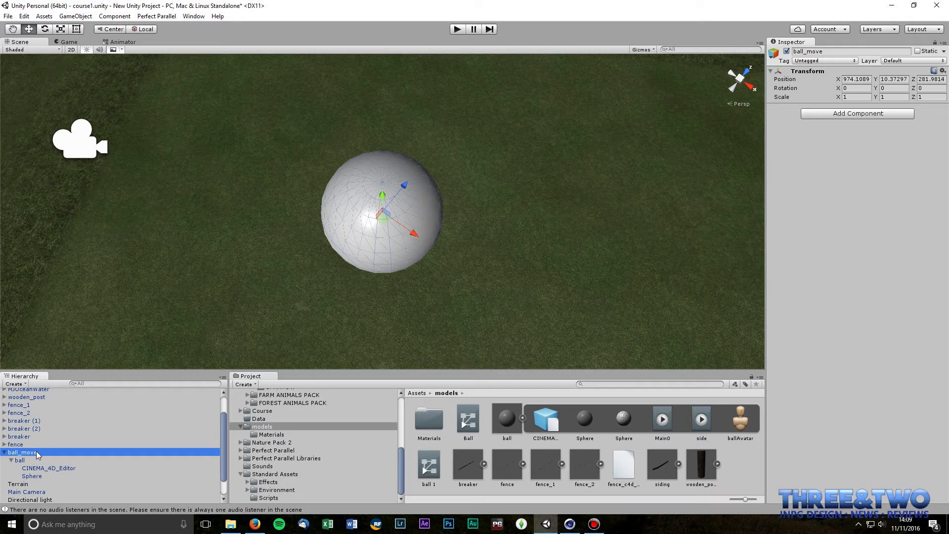
Step: Create an Animator and a new animation clip for the ball_move object, saving the clip as ball_move in the models folder
key(ctrl+6)
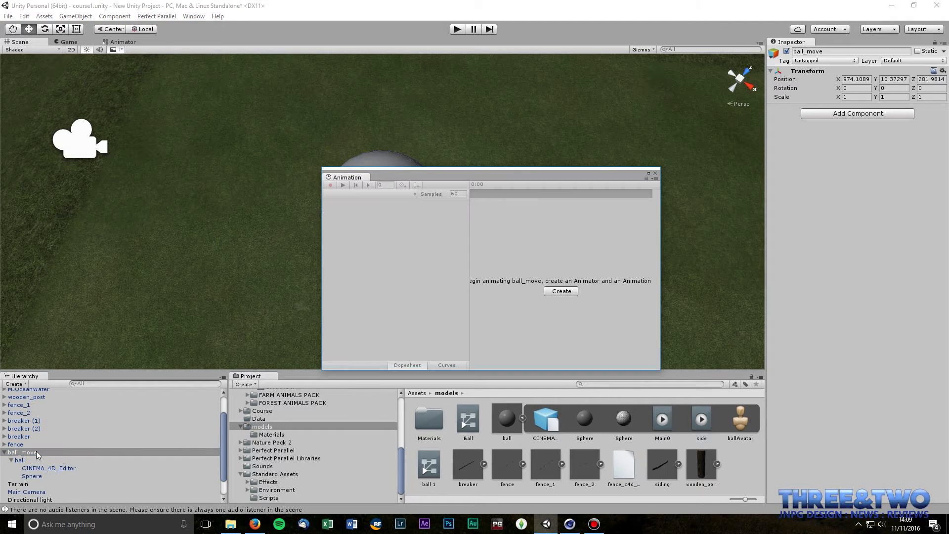
drag(481, 178, 518, 86)
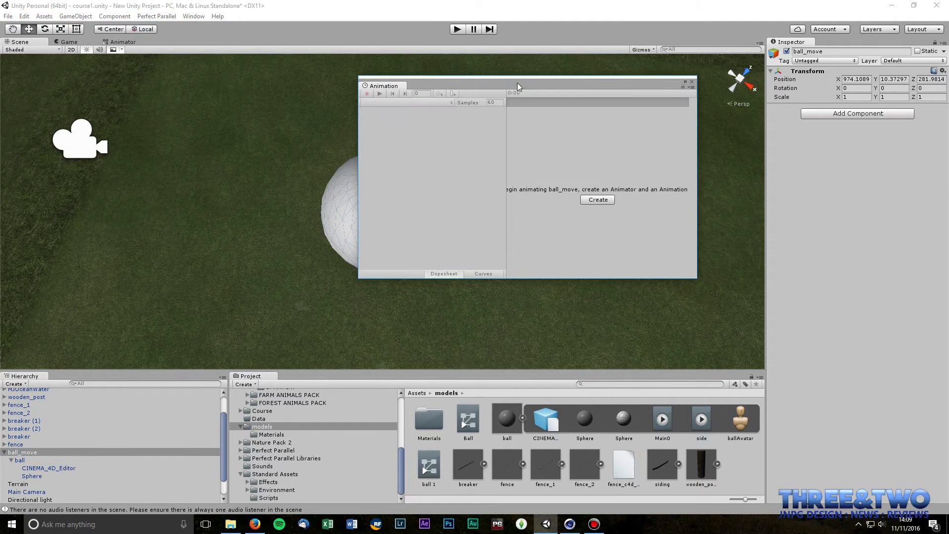
click(598, 200)
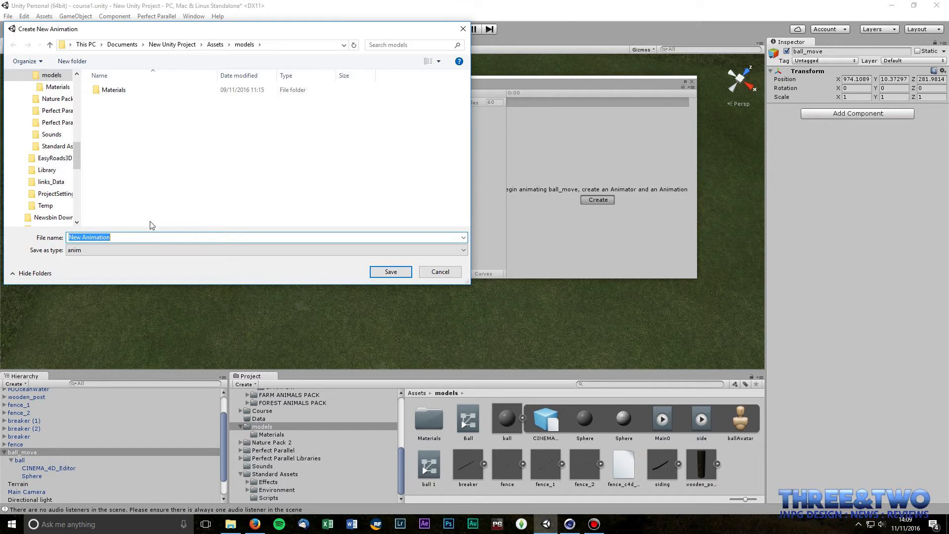
text(ba)
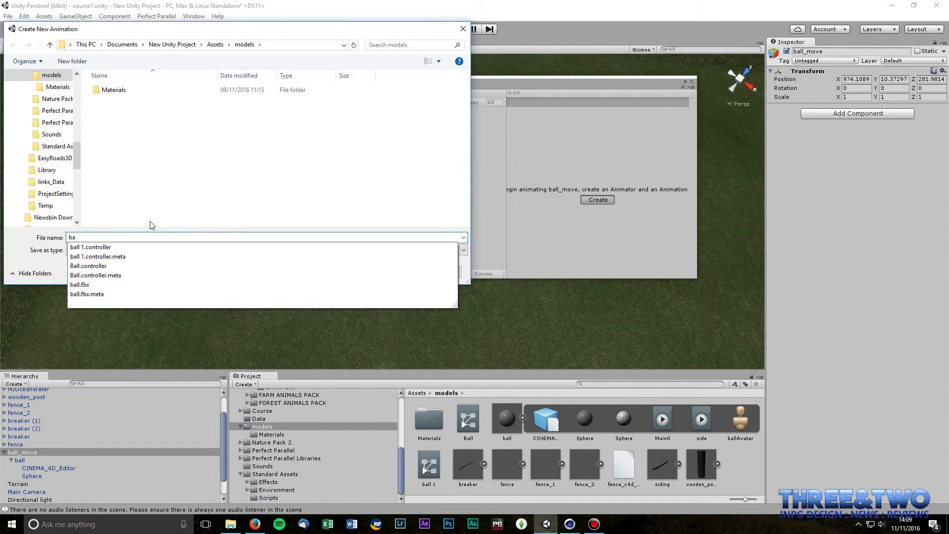
text(ll_move)
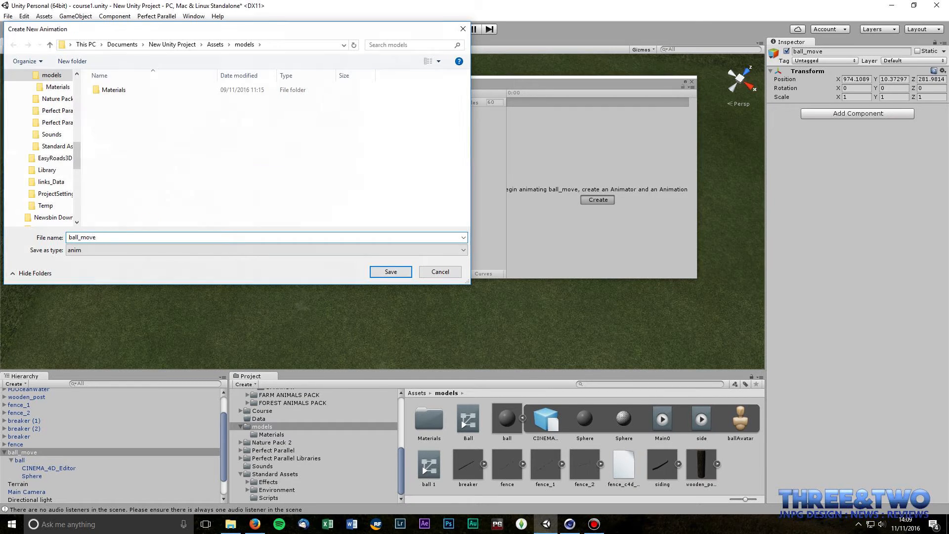
key(Return)
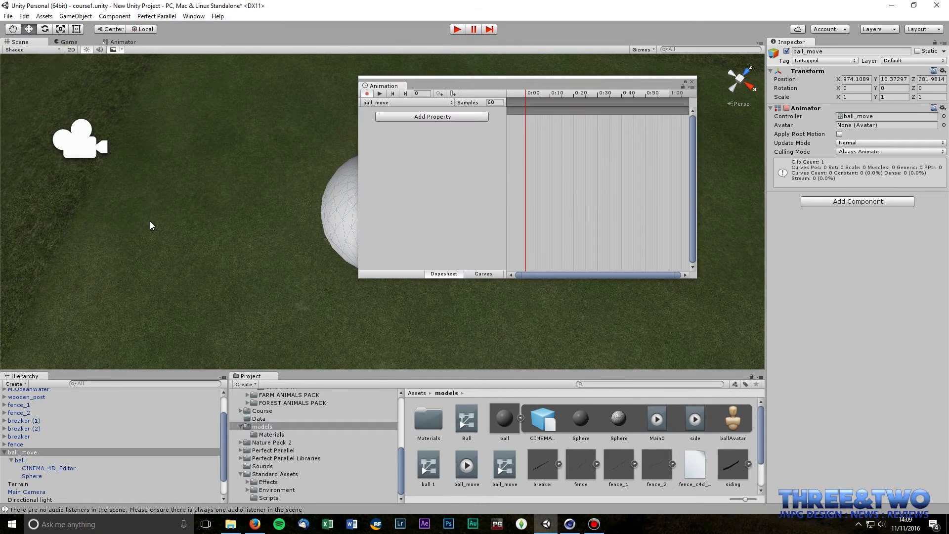
Step: Record a starting Position keyframe for ball_move at frame 0 of the new clip
drag(540, 85, 783, 86)
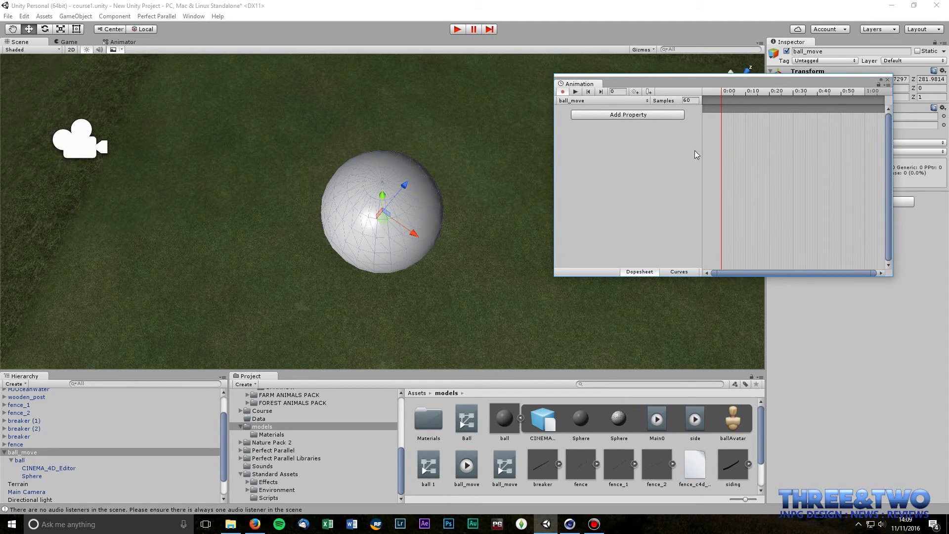
scroll(459, 195, down, 10)
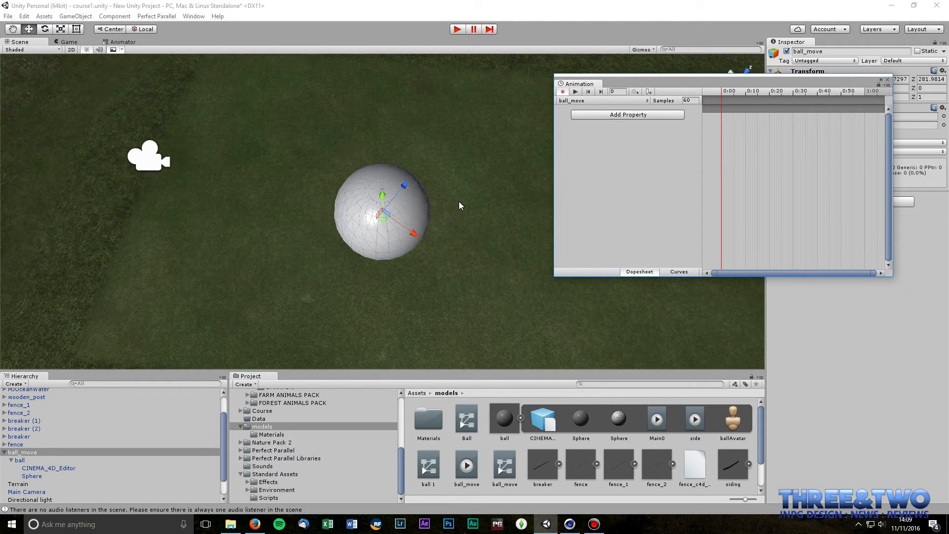
scroll(442, 226, down, 2)
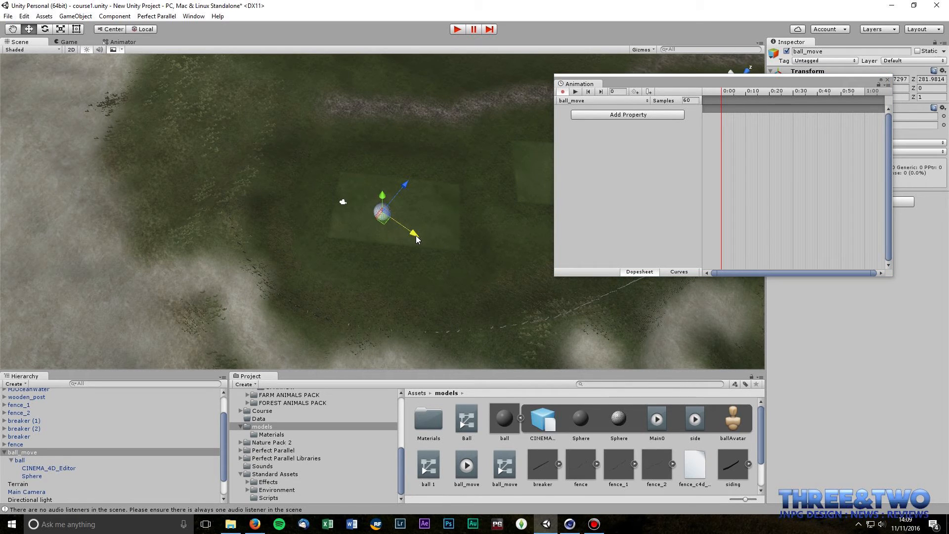
drag(417, 238, 417, 238)
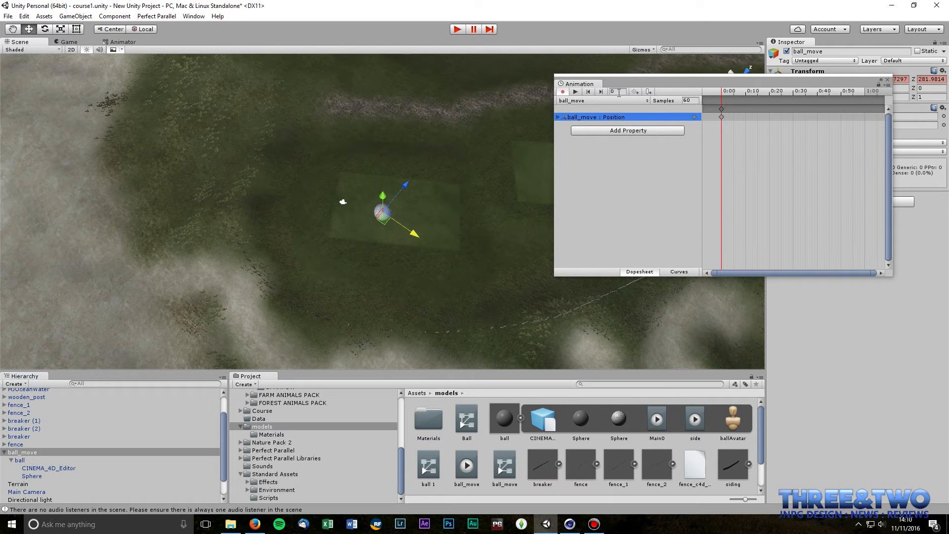
Step: Advance the ball_move clip's current frame to 3000 and on to 6000
click(724, 93)
drag(754, 94, 892, 91)
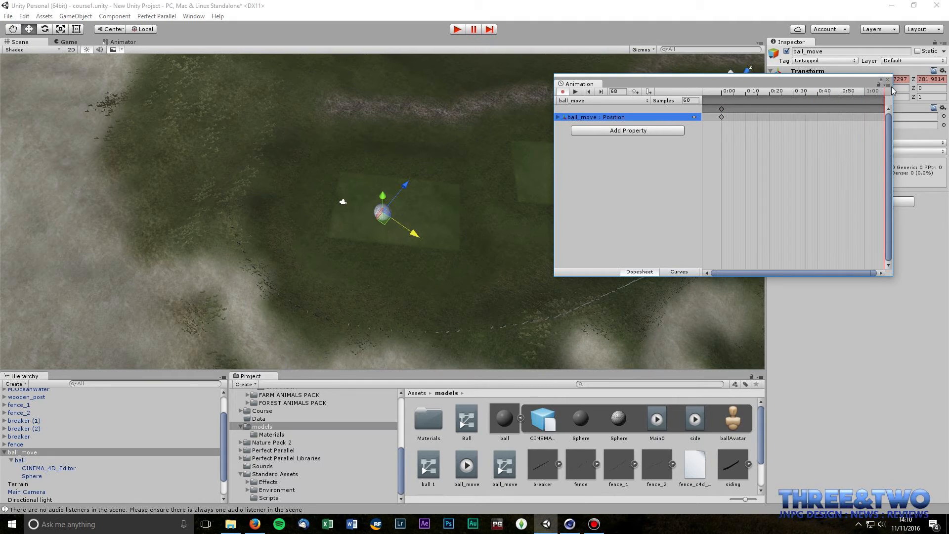
click(613, 92)
text(3000)
click(691, 100)
click(625, 91)
text(6000)
click(775, 141)
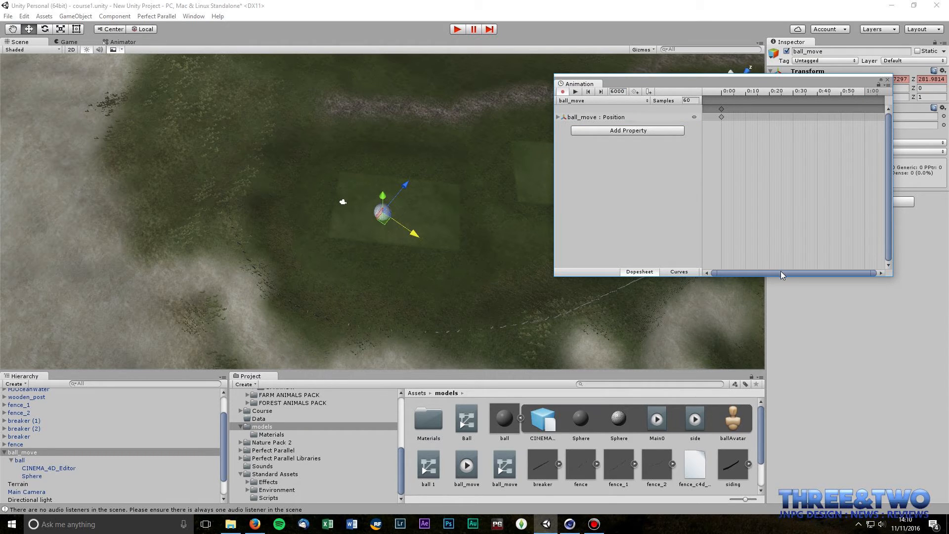
Step: Try to set the ball_move clip's current frame to 3000
click(724, 92)
drag(735, 93, 922, 98)
click(614, 92)
text(30)
key(Return)
text(0)
Step: Record a Position keyframe at frame 298 with ball_move relocated across the course to X 1003.63, Z 319.75
scroll(787, 166, down, 5)
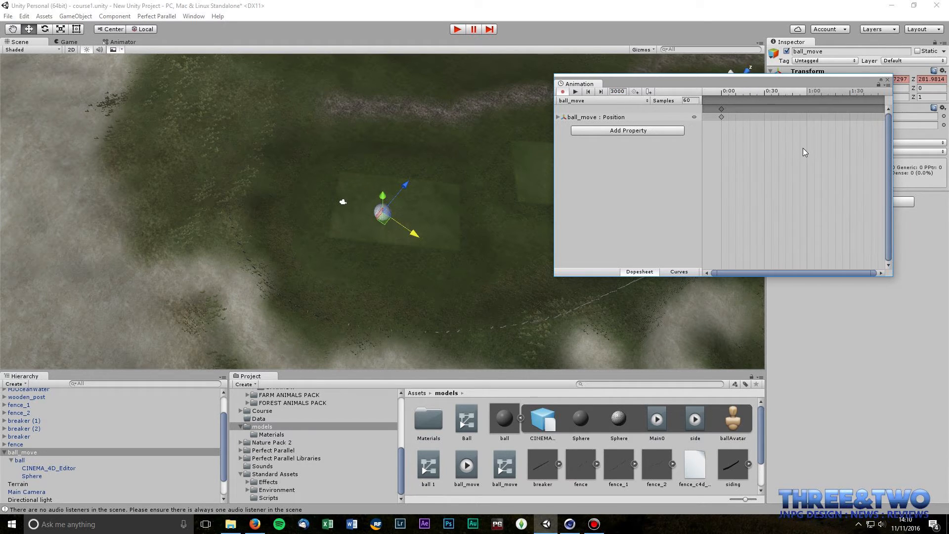
scroll(806, 133, down, 5)
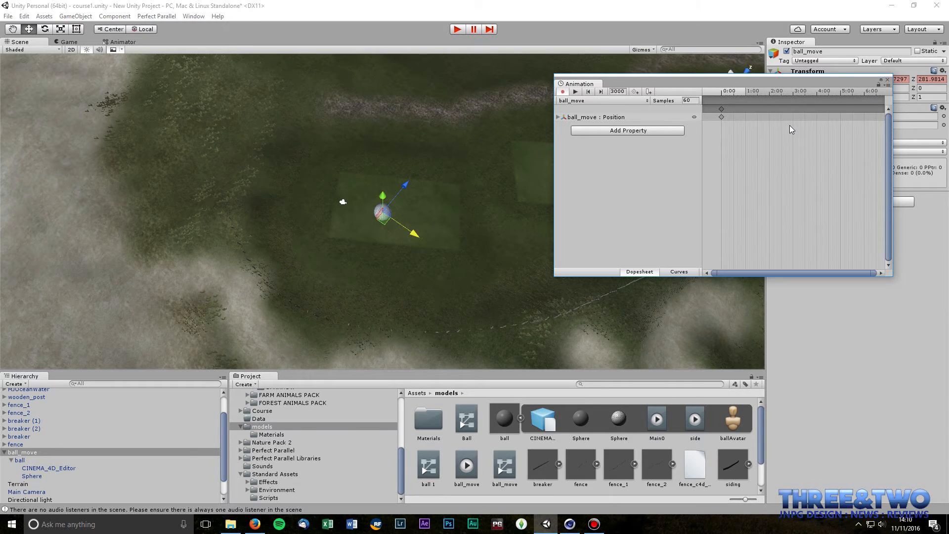
drag(628, 91, 574, 96)
key(BackSpace)
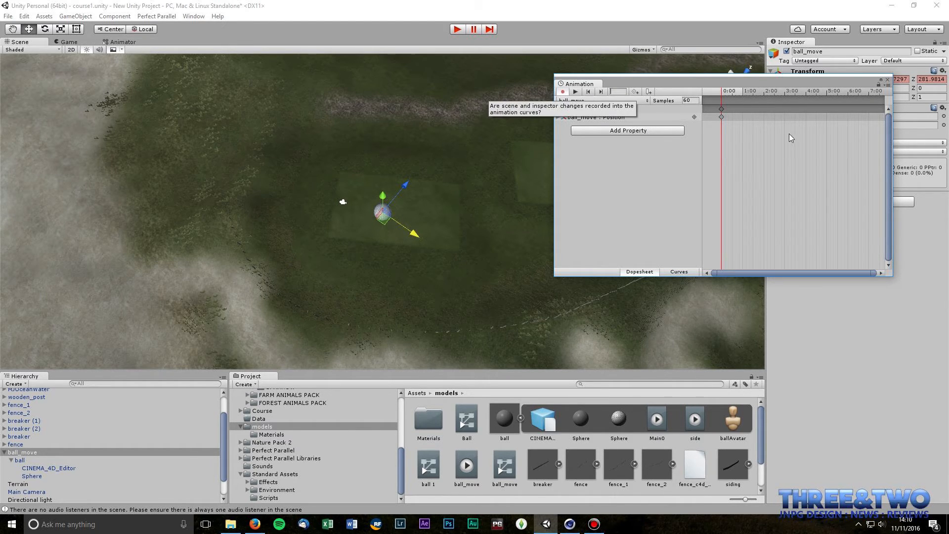
scroll(783, 143, down, 2)
scroll(780, 142, down, 3)
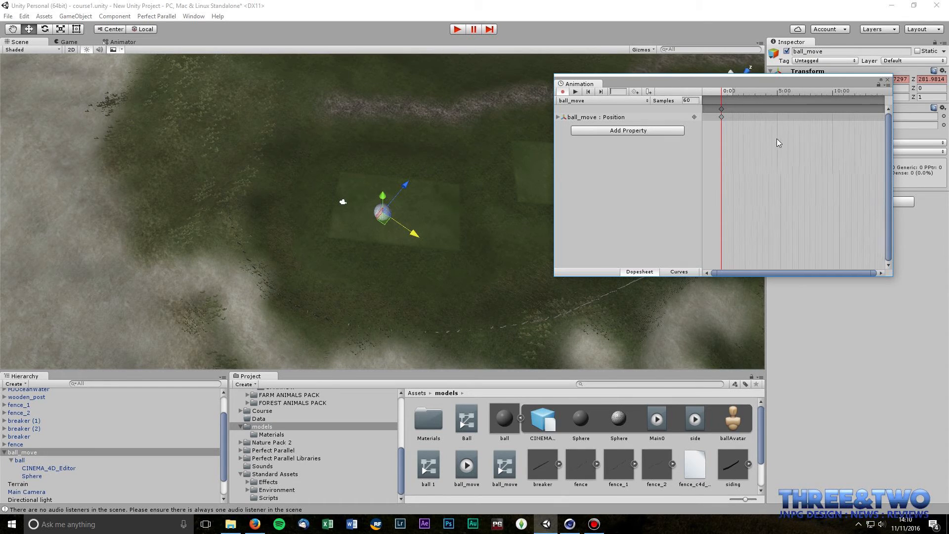
click(787, 92)
drag(743, 90, 194, 64)
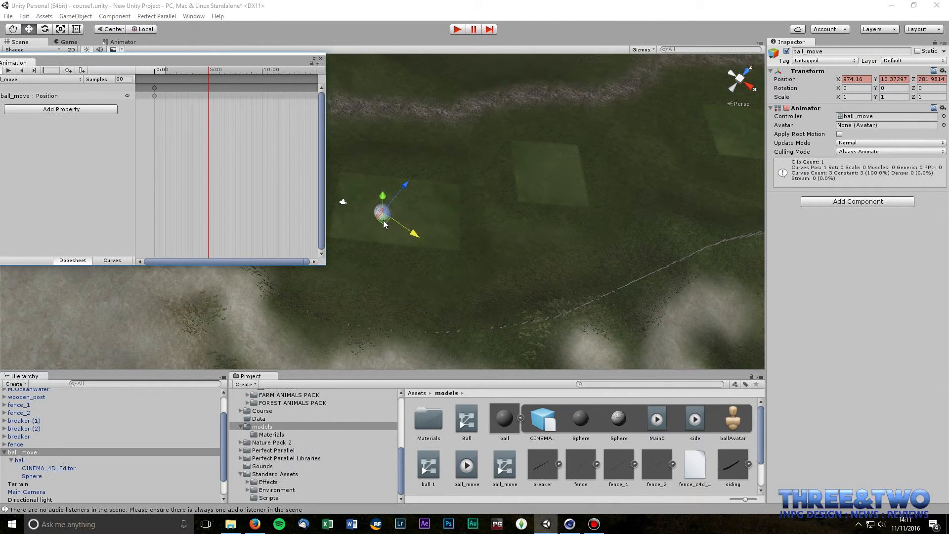
drag(386, 221, 736, 137)
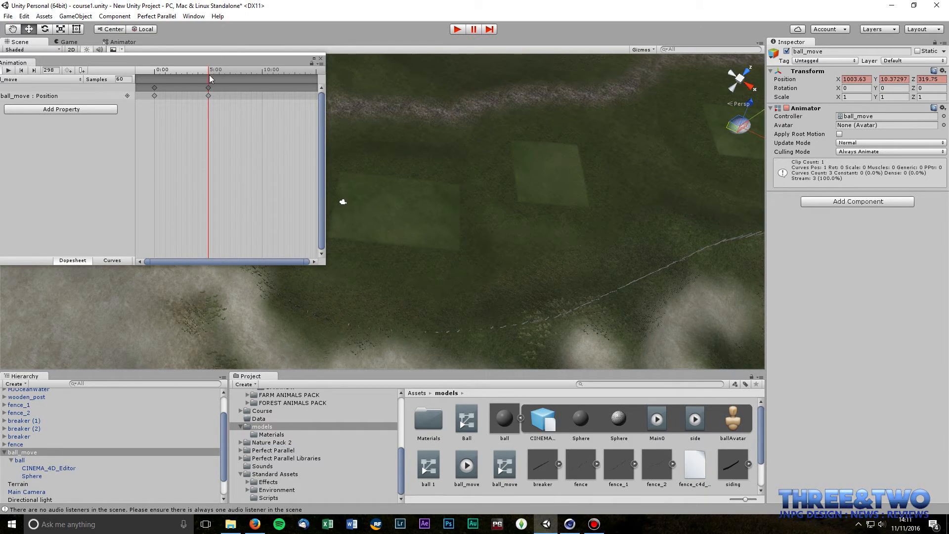
Step: Record a Position keyframe at frame 598 with ball_move relocated beyond the rocky ridge to X 968.28, Z 313.47
drag(209, 69, 263, 73)
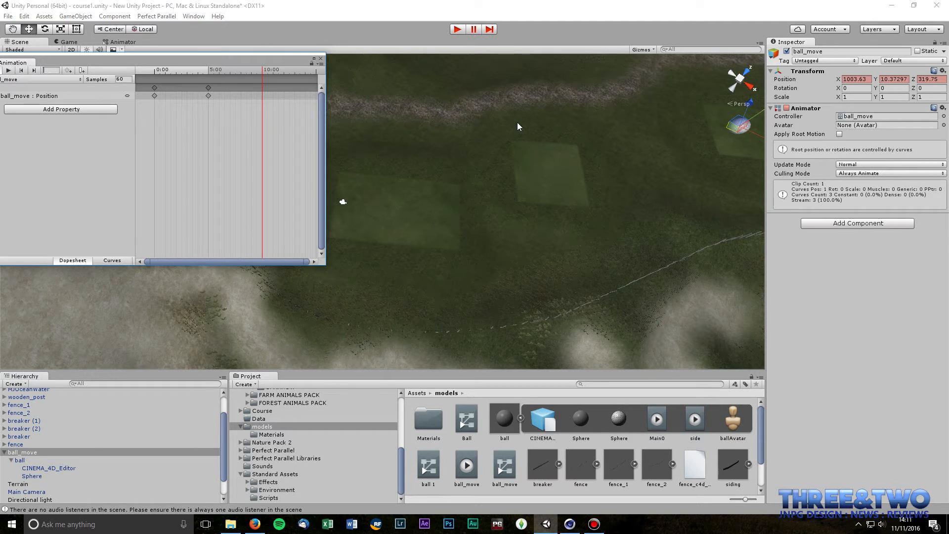
middle_drag(514, 124, 447, 233)
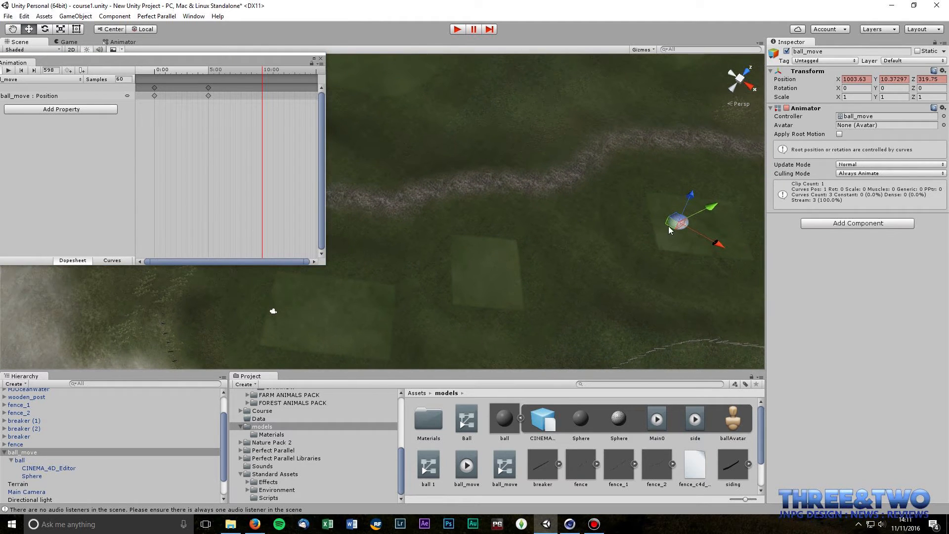
drag(670, 231, 419, 128)
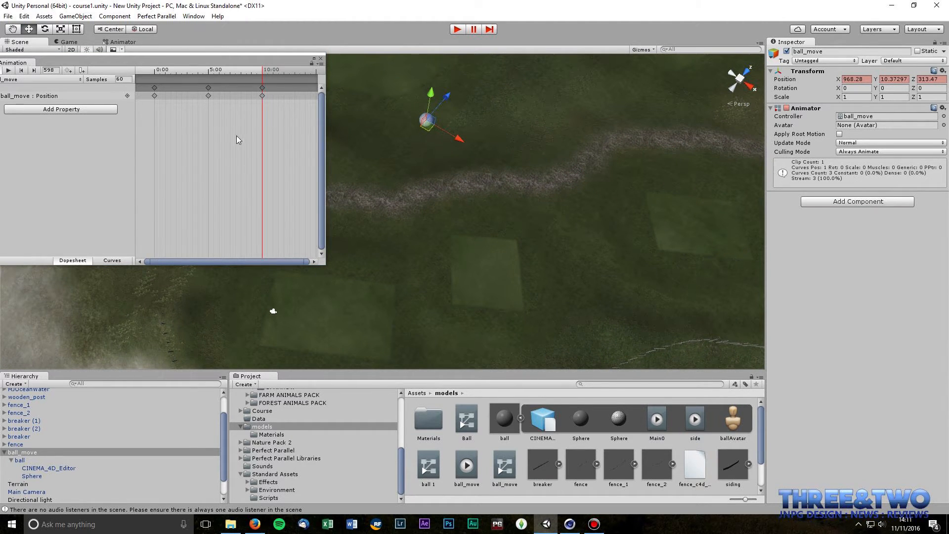
Step: Copy the ball_move clip's first Position keyframe to frame 900 so the ball returns to its start
scroll(267, 136, down, 3)
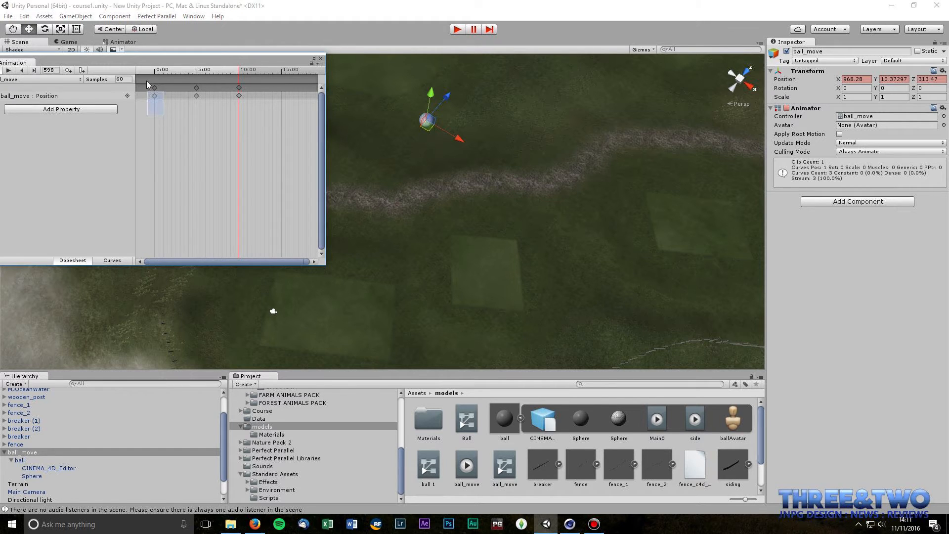
click(154, 95)
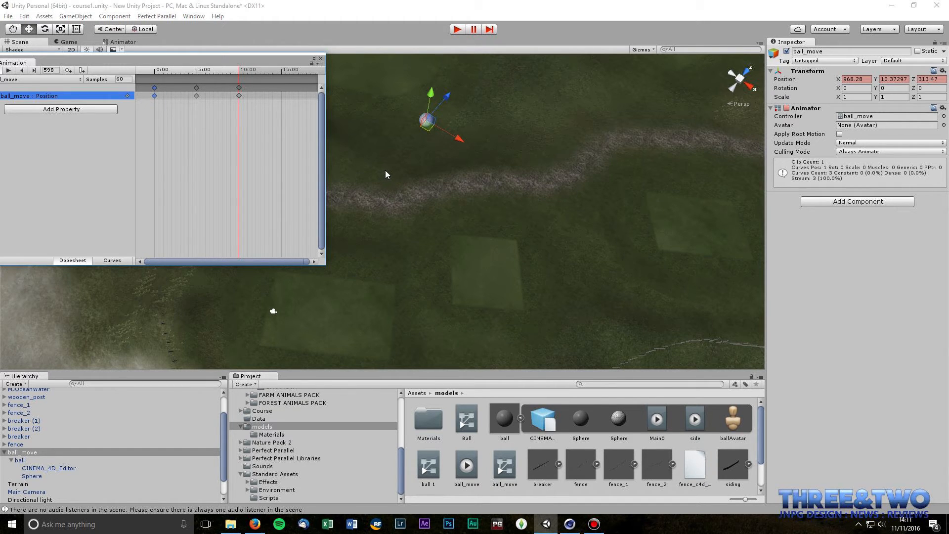
click(281, 69)
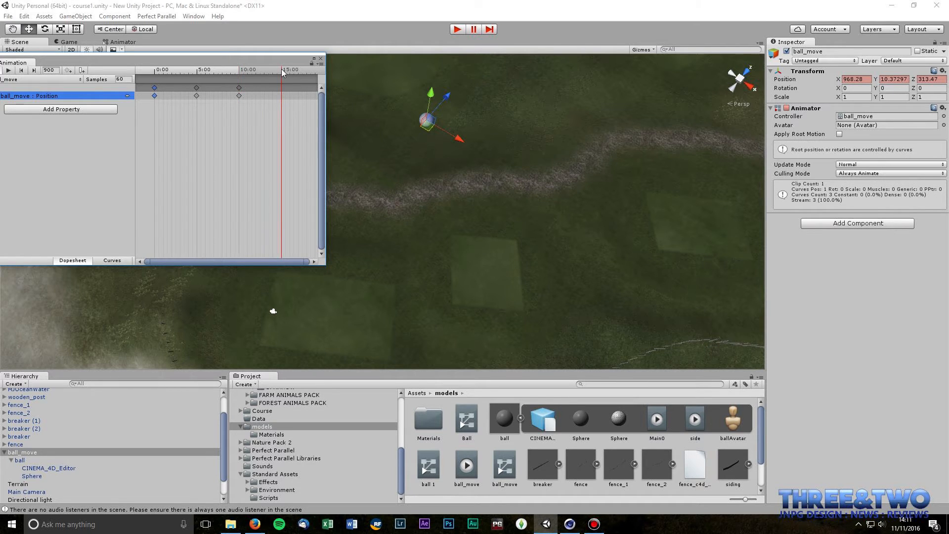
key(ctrl+v)
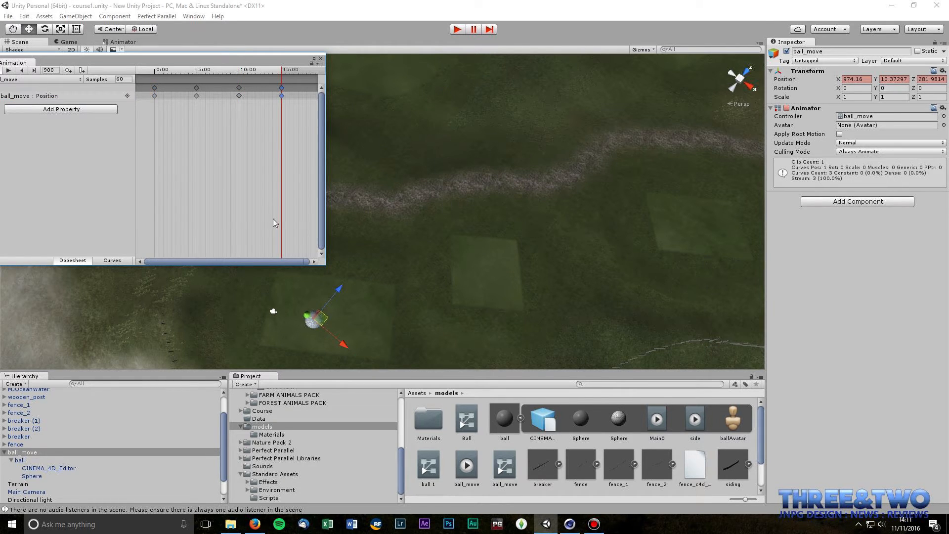
Step: Preview the ball_move clip in the scene, and run the game to watch the ball's travel before stopping playback
click(7, 71)
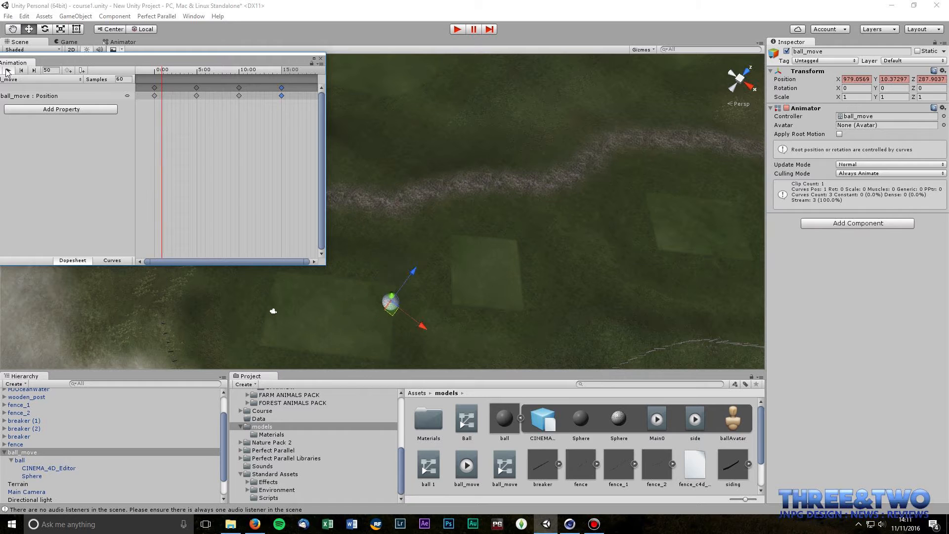
click(7, 71)
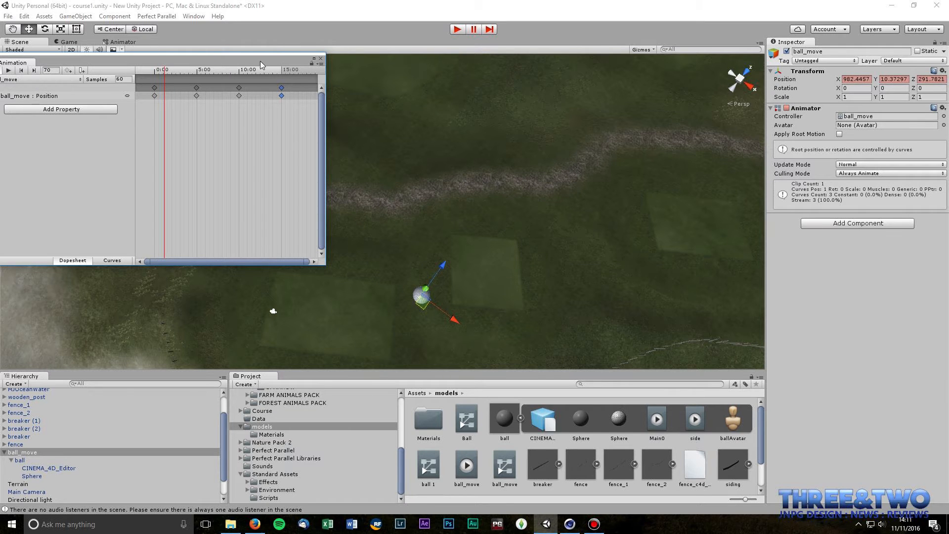
drag(261, 61, 948, 131)
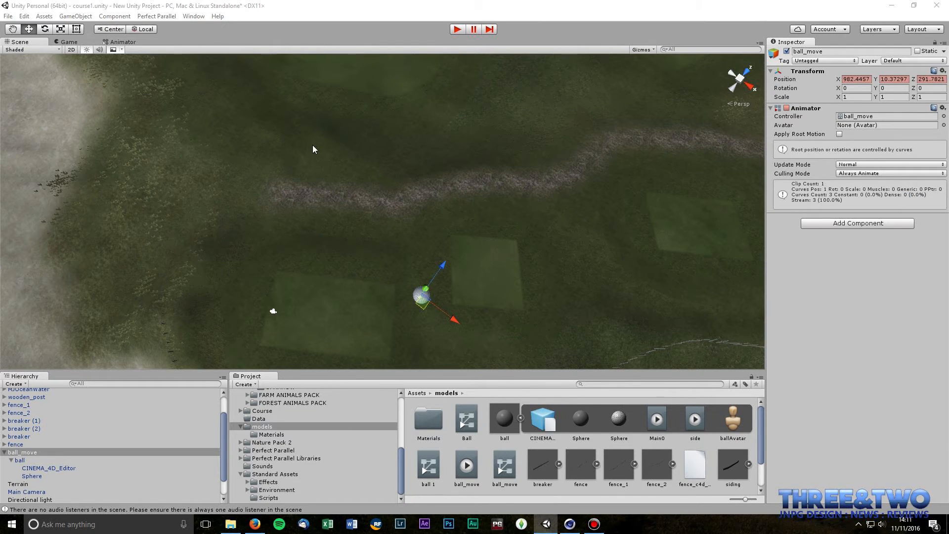
click(72, 42)
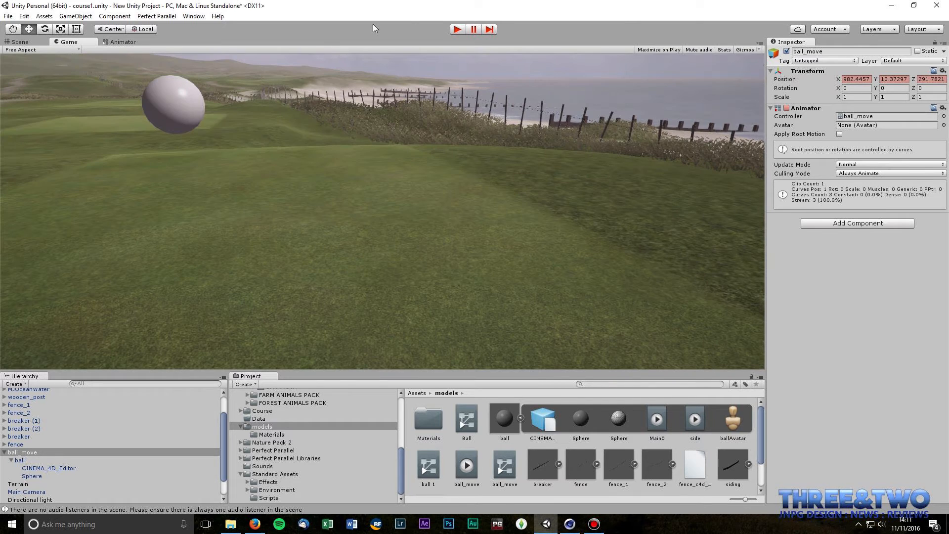
click(458, 29)
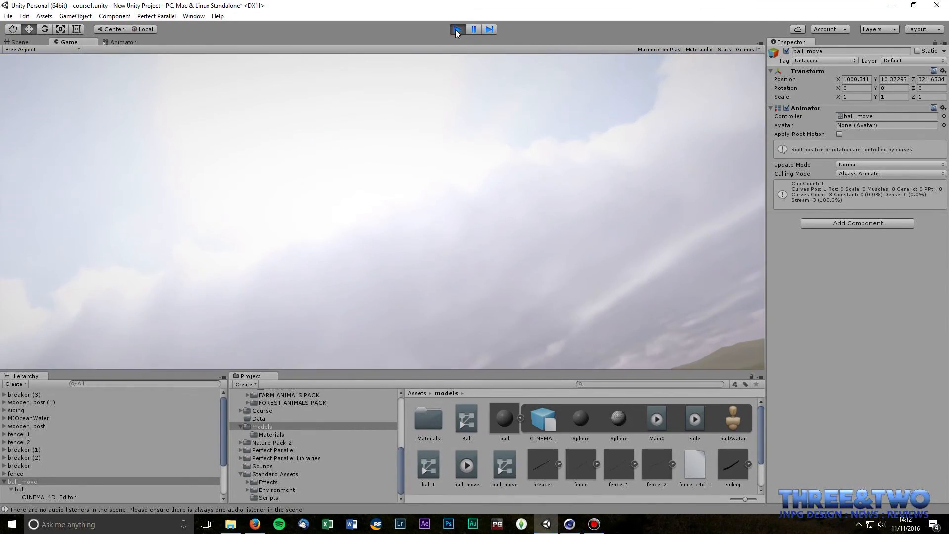
click(456, 29)
Step: Show the ball_move clip's Position curves and shift the X curve's second key to frame 312
key(ctrl+6)
drag(356, 98, 564, 95)
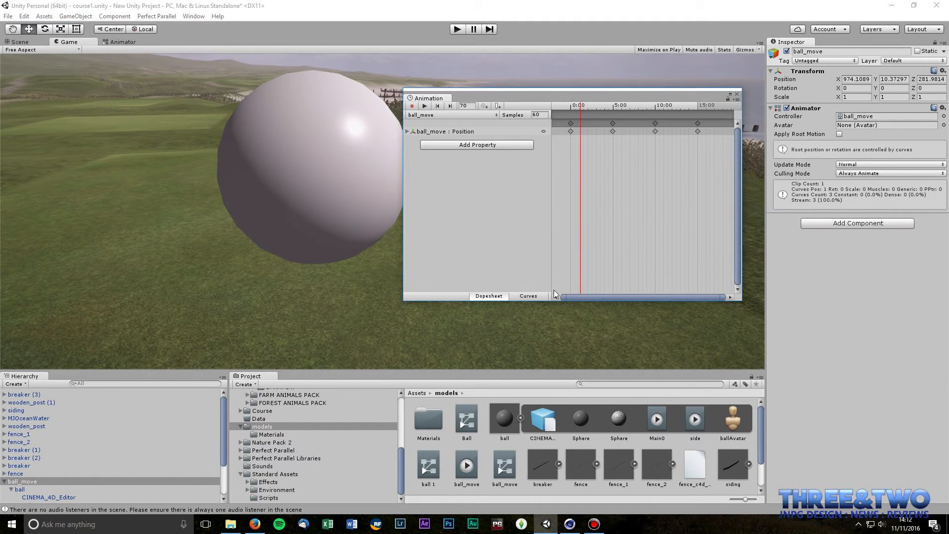
click(538, 298)
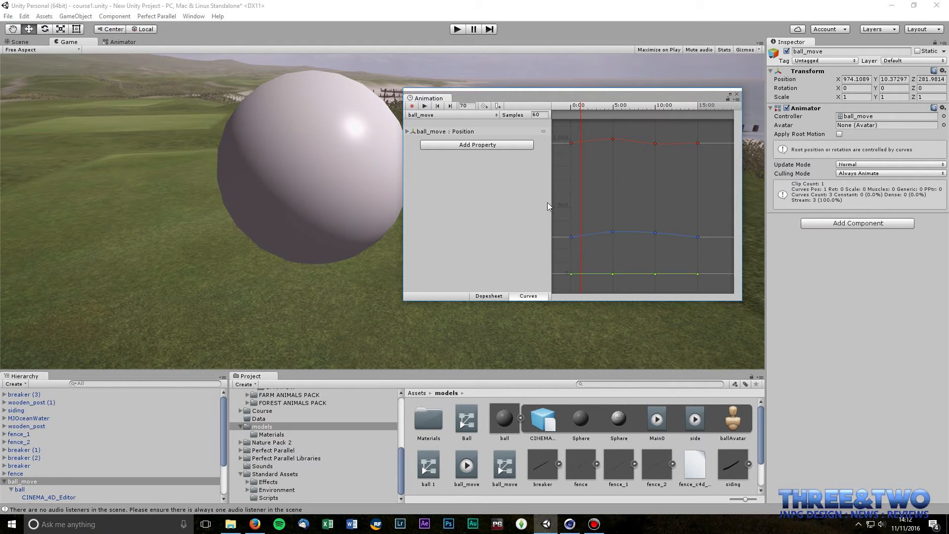
scroll(614, 195, down, 6)
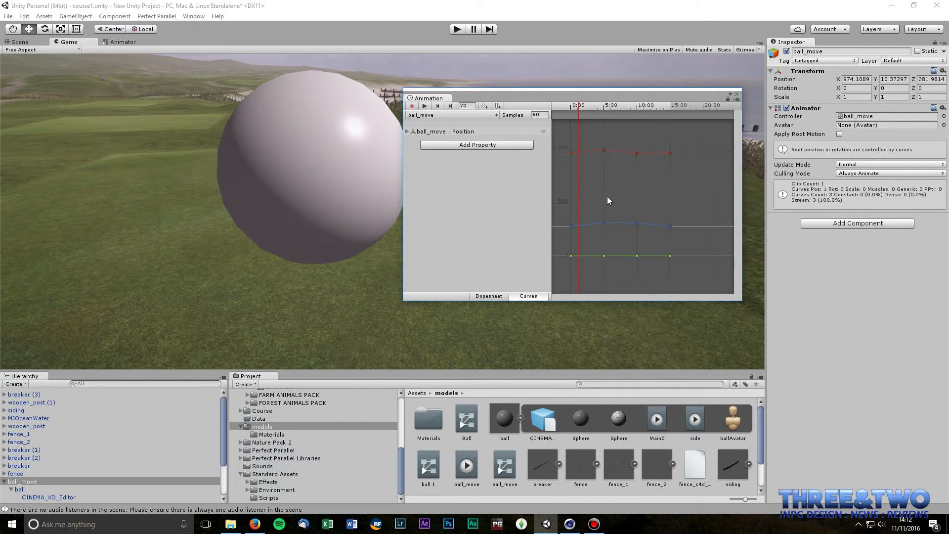
scroll(608, 196, up, 3)
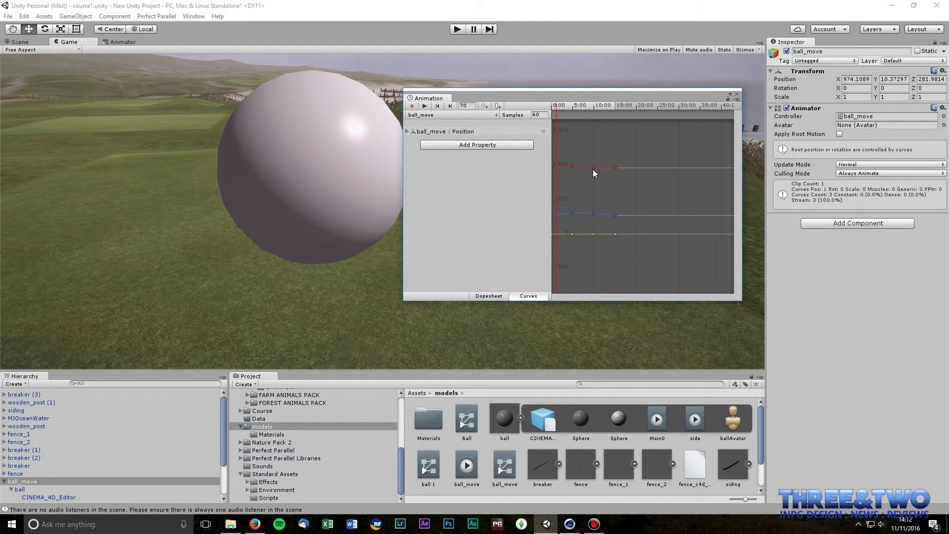
click(572, 166)
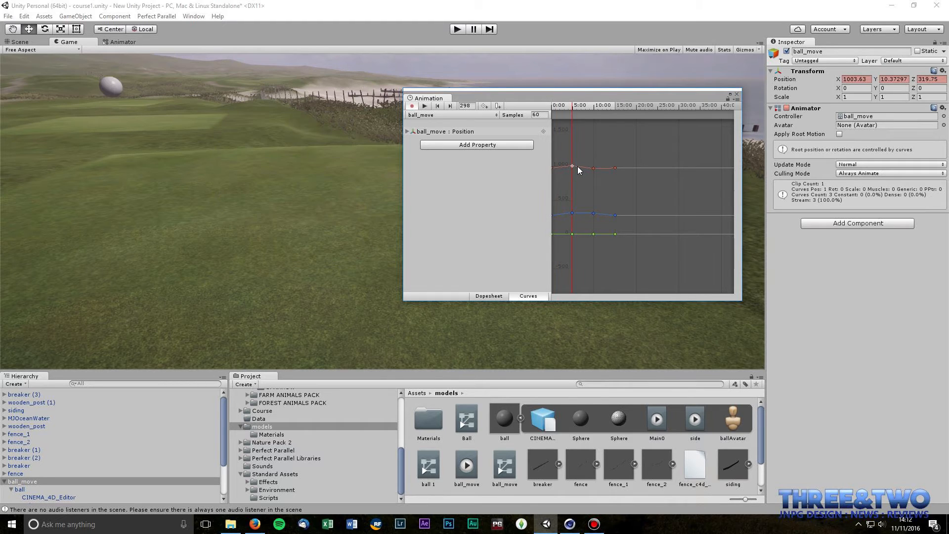
drag(573, 166, 574, 166)
scroll(575, 167, up, 3)
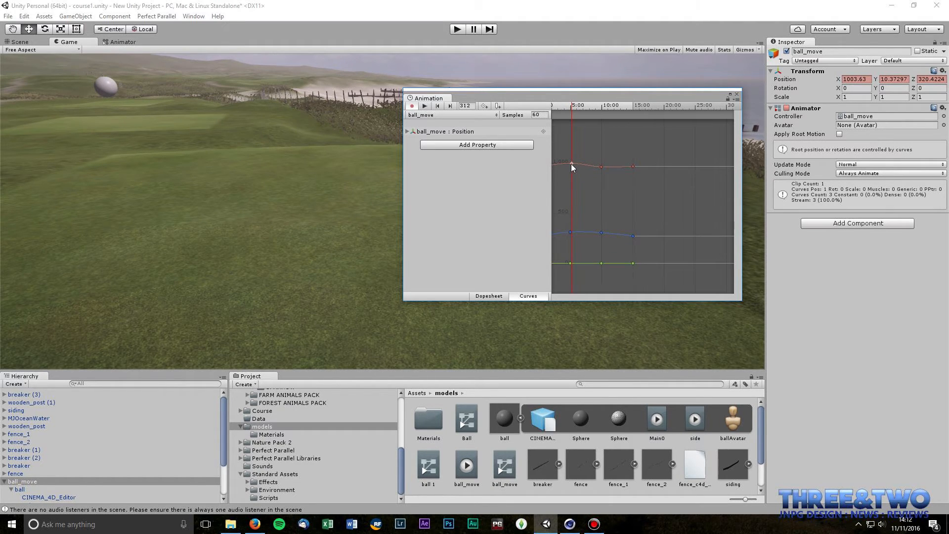
Step: Set the selected X position curve keys to Free Smooth and adjust their tangent handles around the 5 to 15 second section
right_click(571, 165)
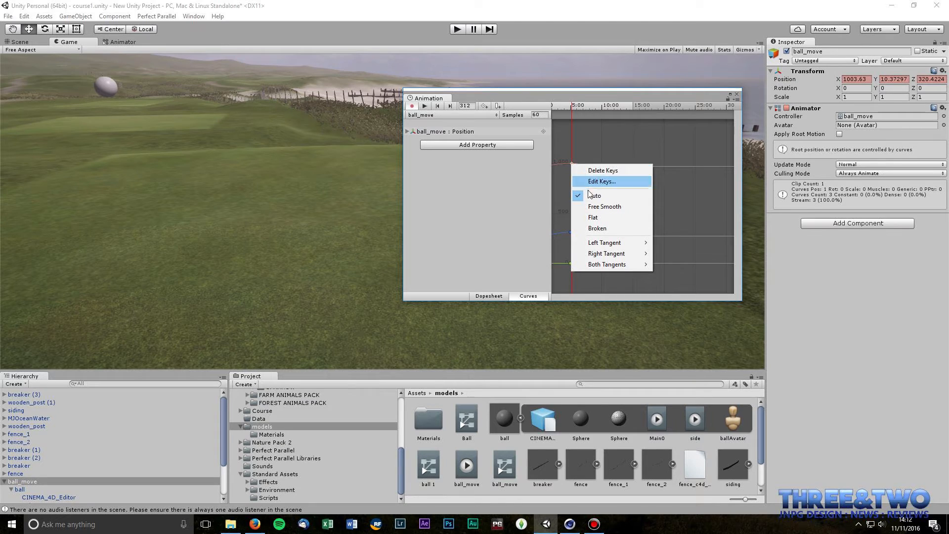
click(571, 168)
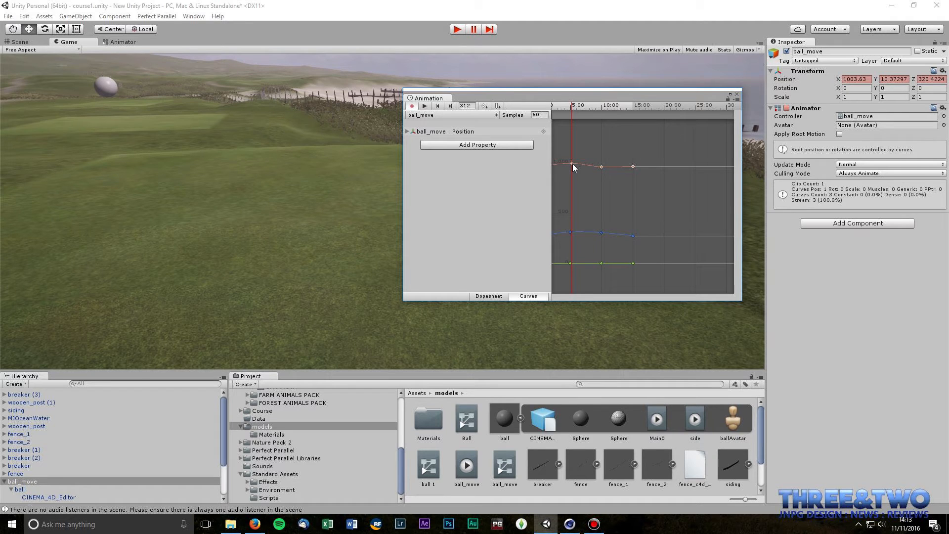
right_click(572, 164)
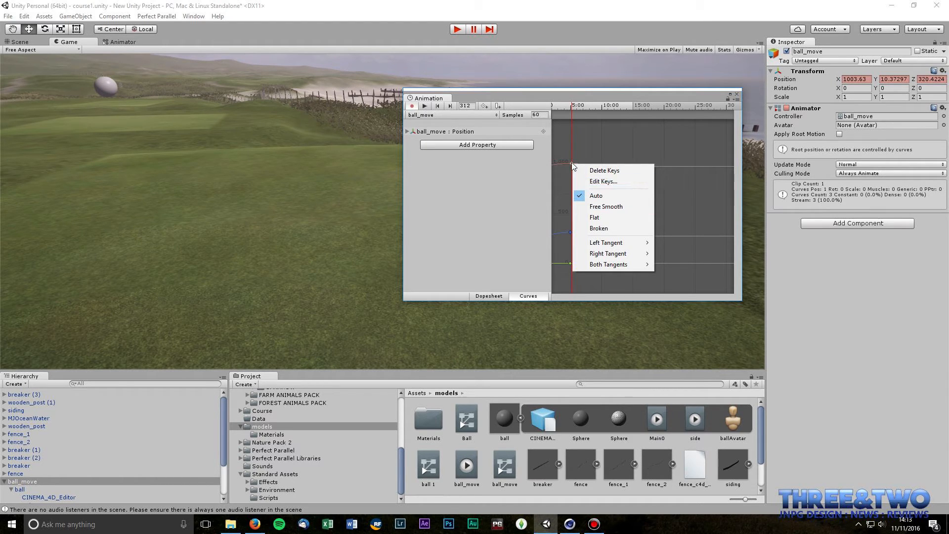
click(598, 208)
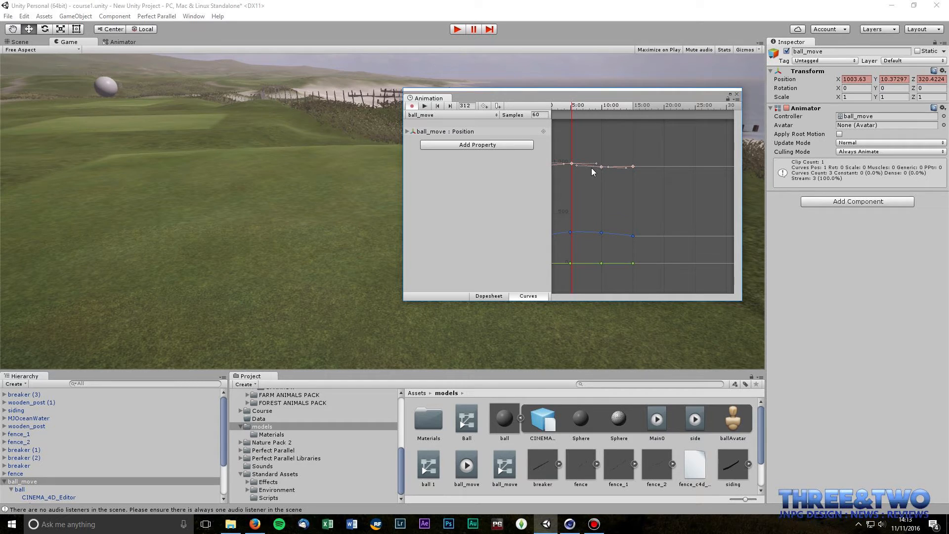
scroll(588, 166, up, 3)
scroll(580, 166, up, 1)
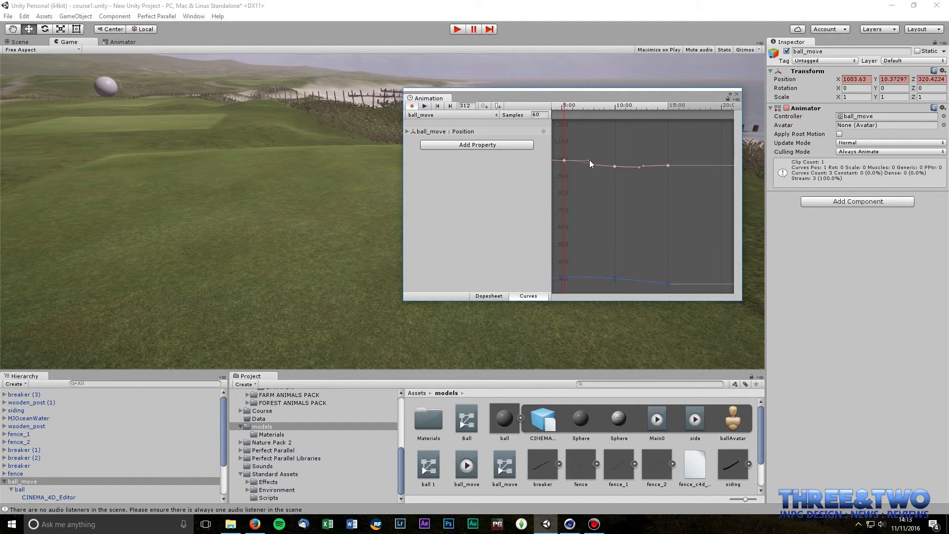
mouse_move(598, 158)
mouse_down()
mouse_move(597, 171)
mouse_move(599, 155)
mouse_up()
drag(653, 173, 648, 165)
Step: Set the Z position curve's keys near 5, 10 and 15 seconds to Flat tangents
click(614, 278)
right_click(614, 279)
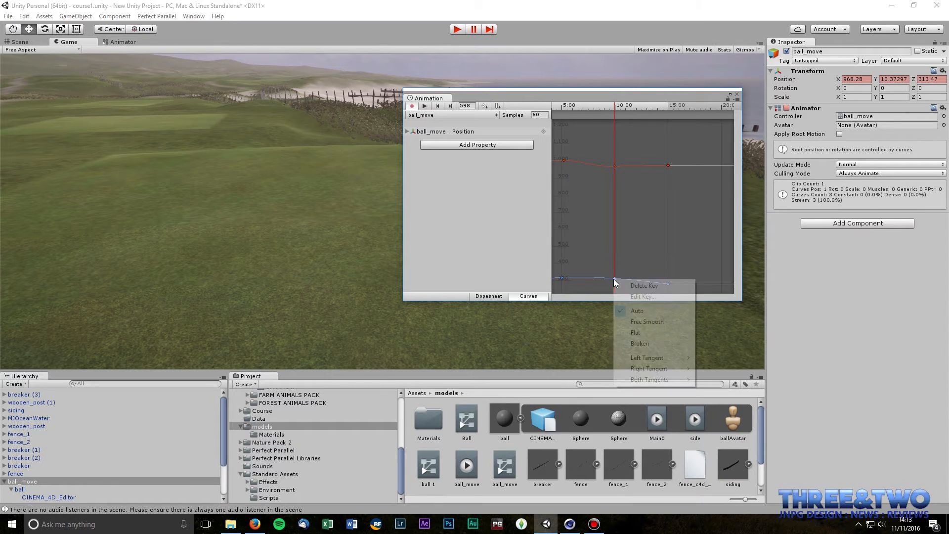
click(636, 333)
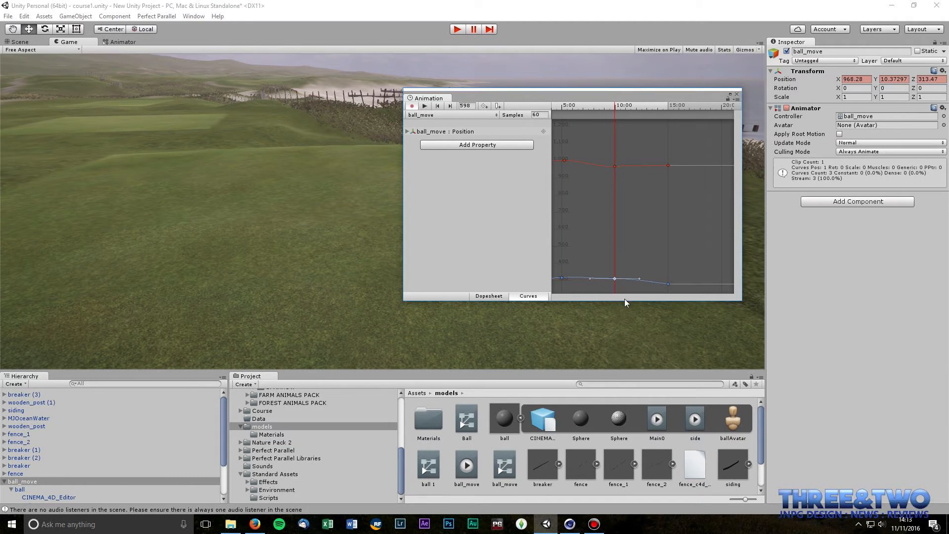
right_click(563, 278)
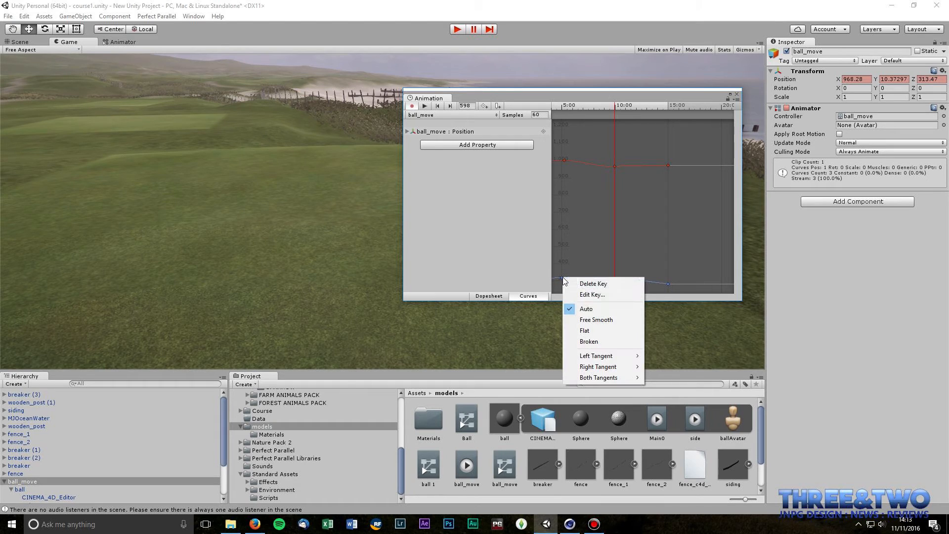
click(586, 331)
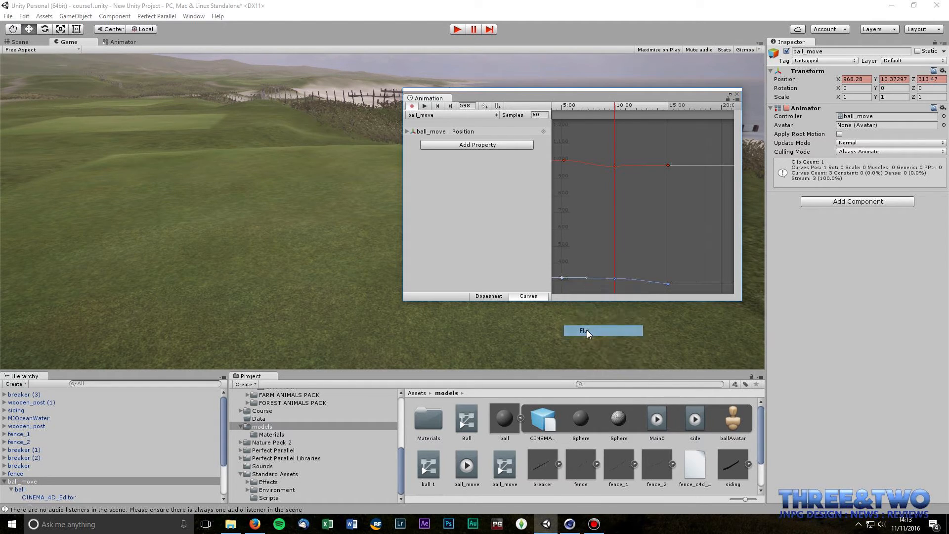
right_click(667, 284)
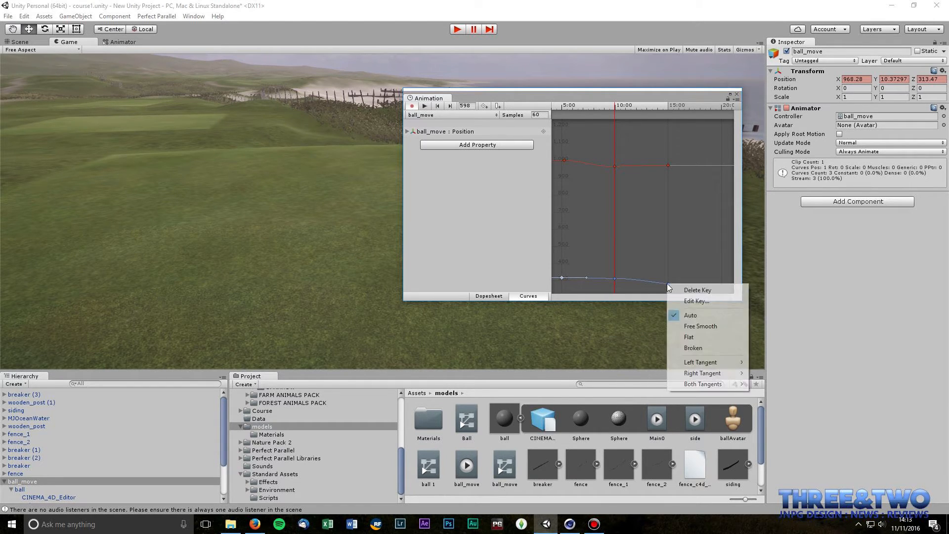
click(690, 337)
scroll(660, 248, down, 1)
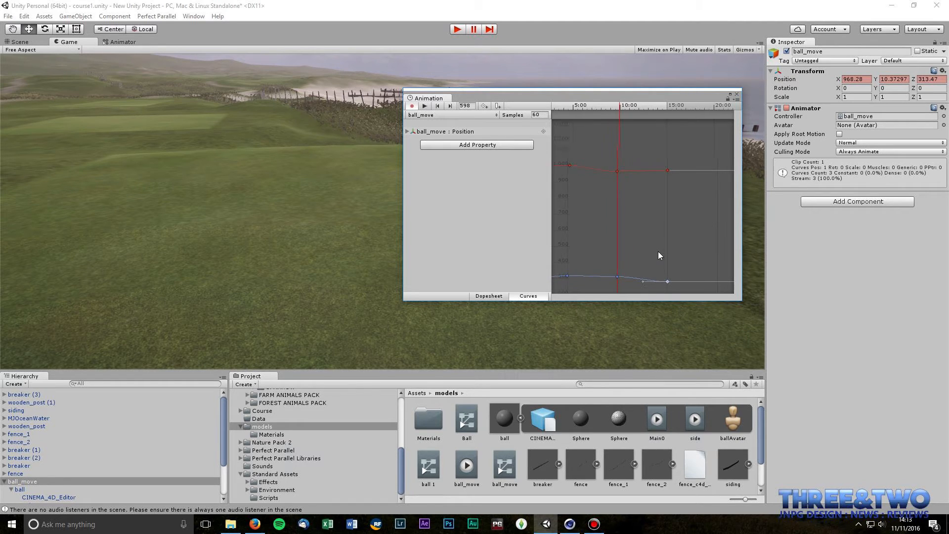
Step: Turn the incoming tangent handle of the Z position curve's key near 10 seconds to vertical
scroll(658, 253, down, 2)
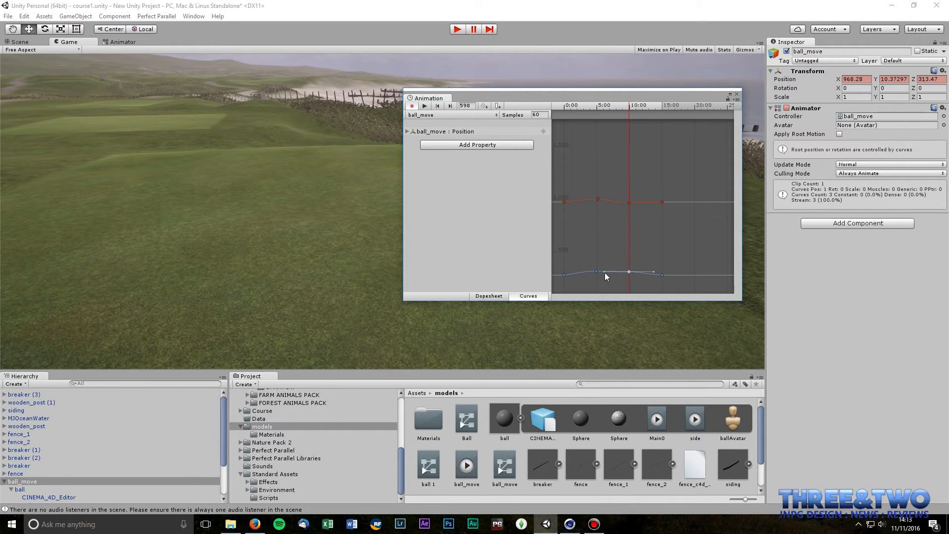
drag(605, 272, 623, 257)
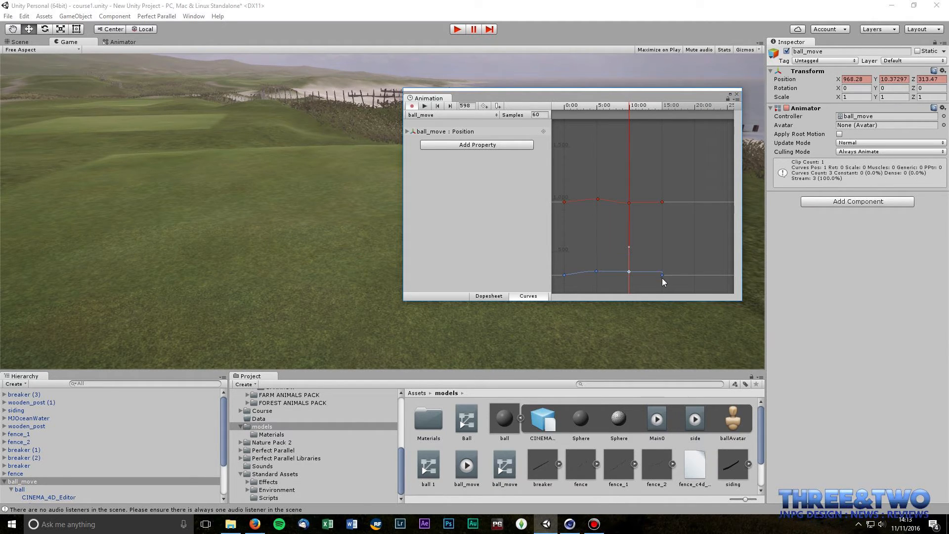
scroll(667, 274, up, 5)
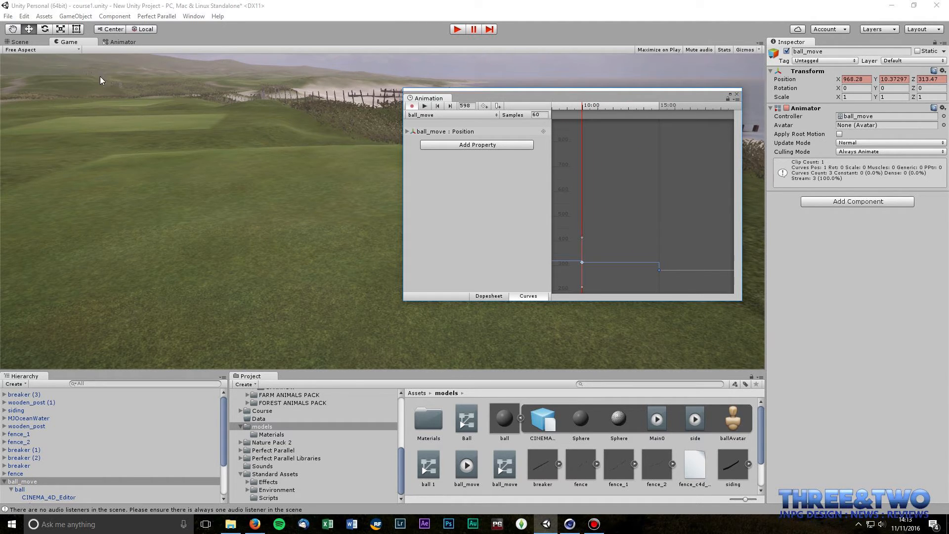
Step: Move the Animation window aside, run the game to watch the ball's travel, and stop playback
click(20, 42)
click(68, 42)
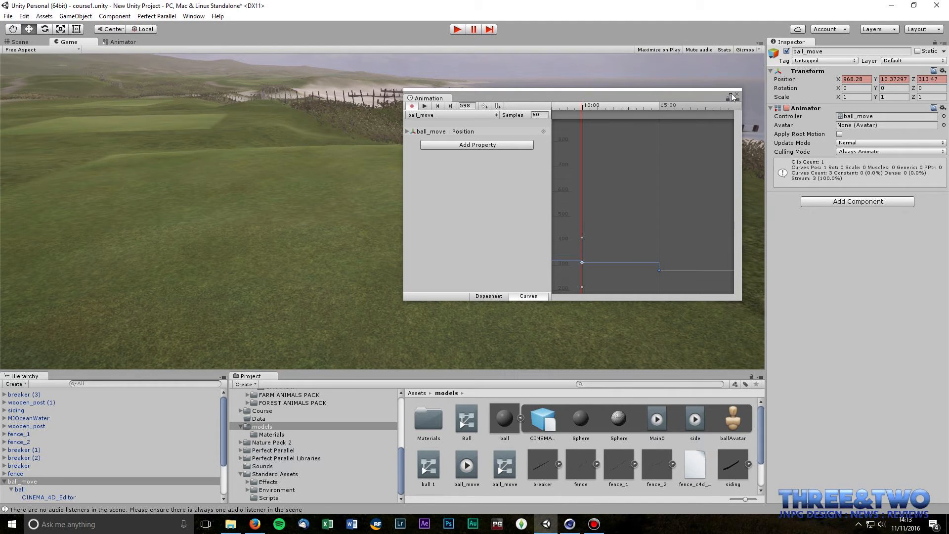
drag(628, 97, 948, 247)
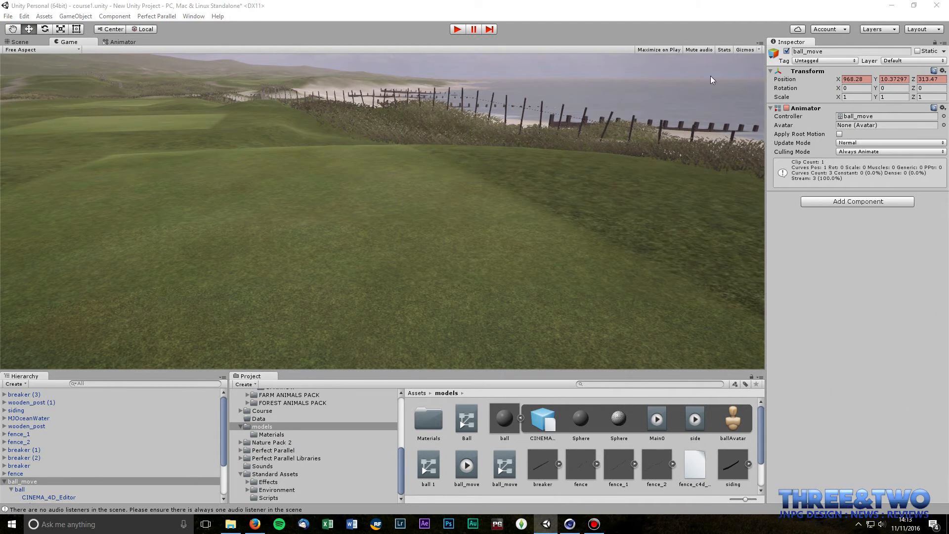
click(458, 29)
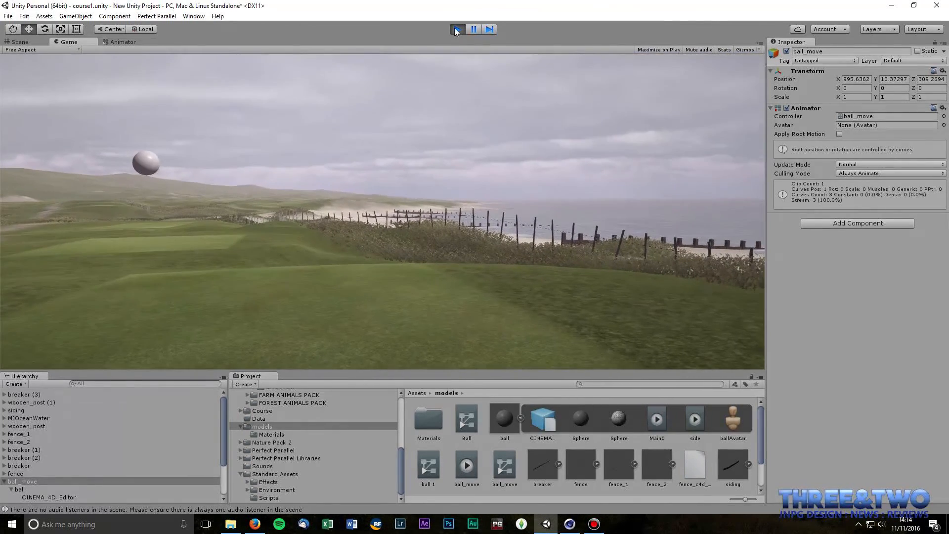
click(455, 29)
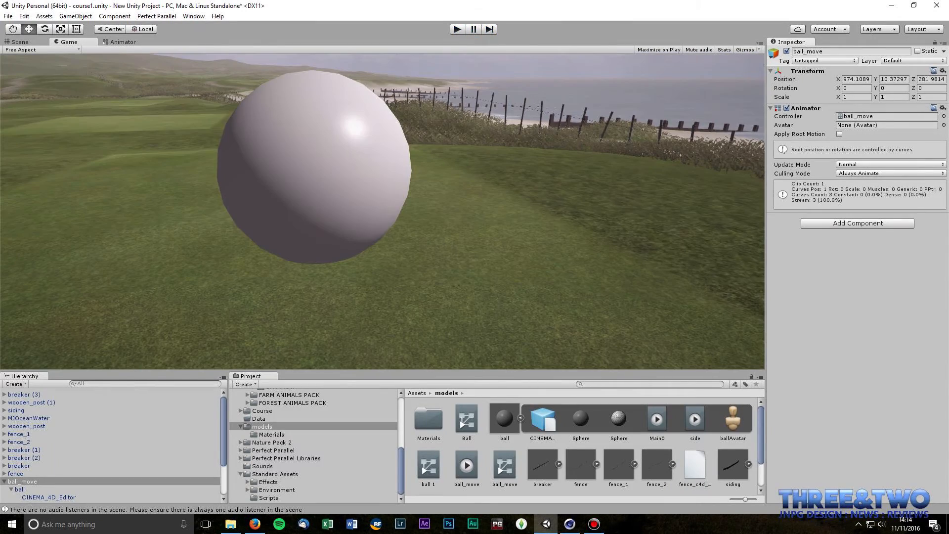
Step: Examine the position key at frame 900 in both the curves and dopesheet views, and close the Animation window
drag(948, 105, 455, 94)
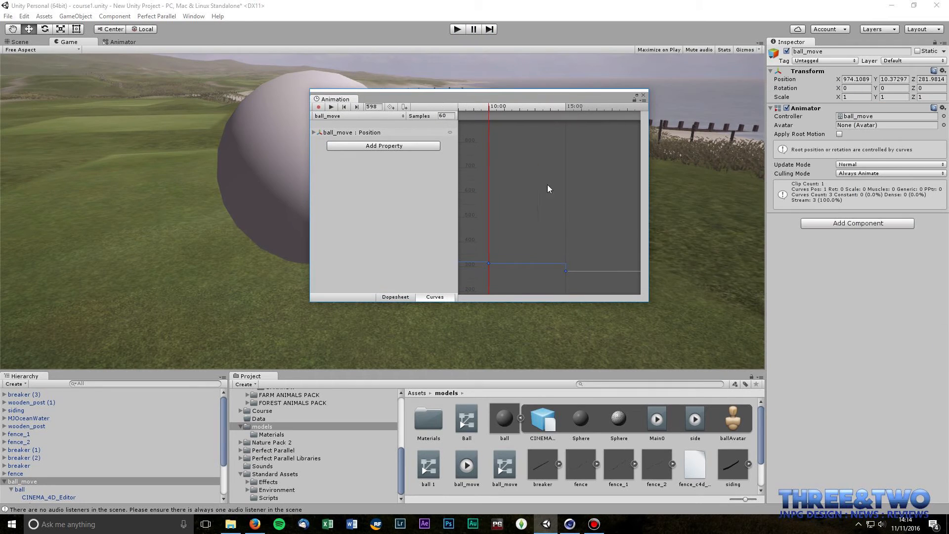
click(565, 271)
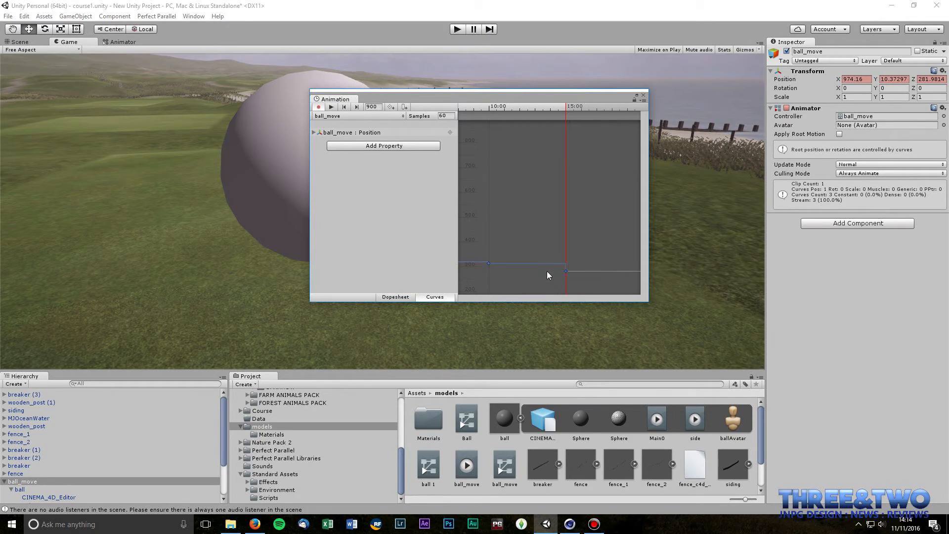
click(565, 271)
scroll(568, 274, up, 5)
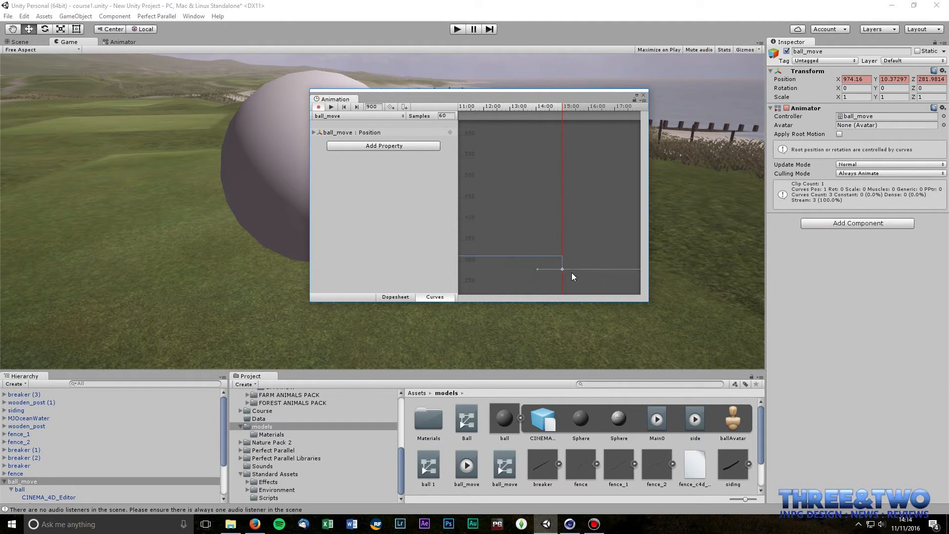
scroll(570, 274, up, 4)
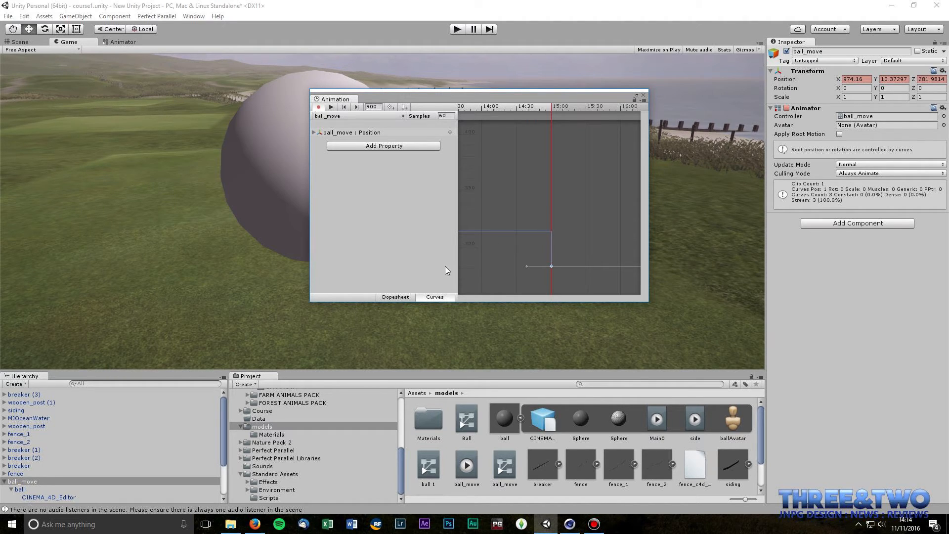
click(394, 297)
drag(567, 151, 584, 127)
drag(492, 125, 551, 132)
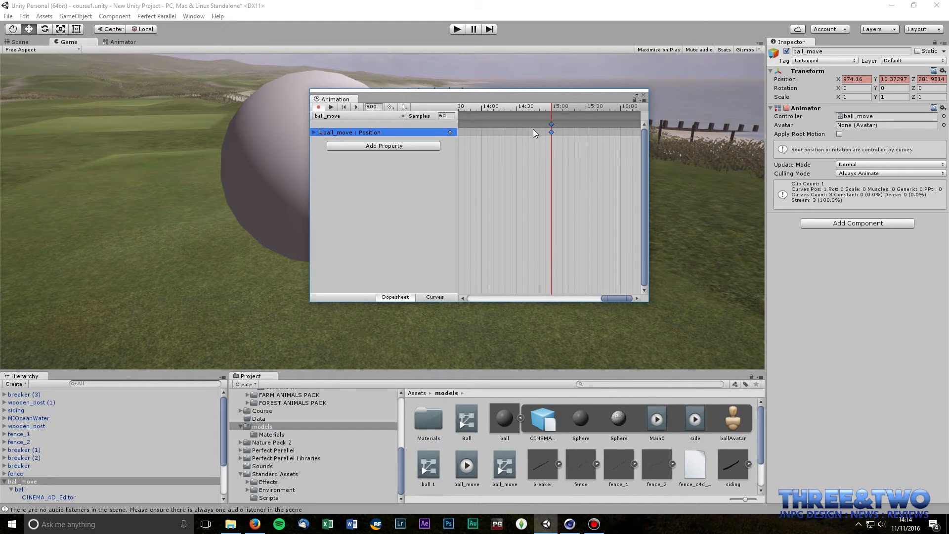
click(643, 96)
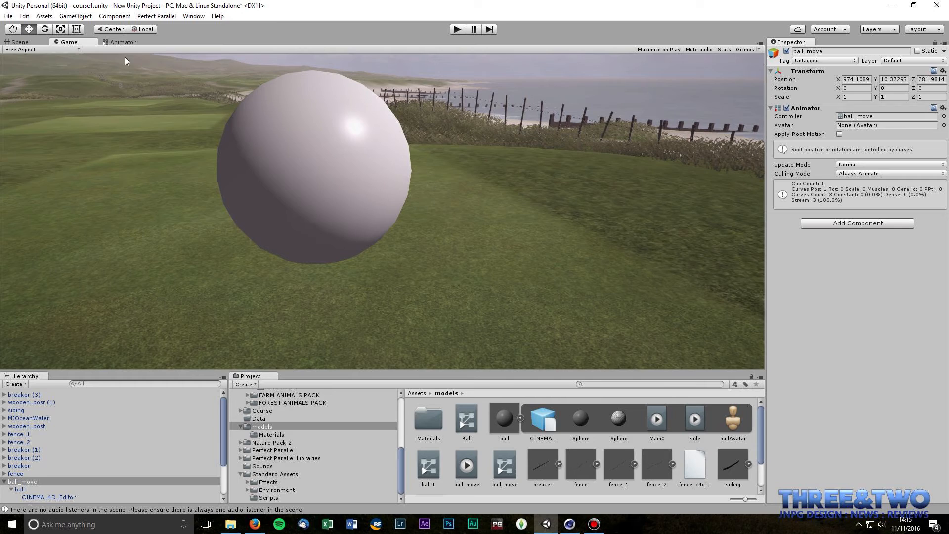
Step: Delete the ball object under ball_move from the scene
click(19, 43)
scroll(415, 121, down, 5)
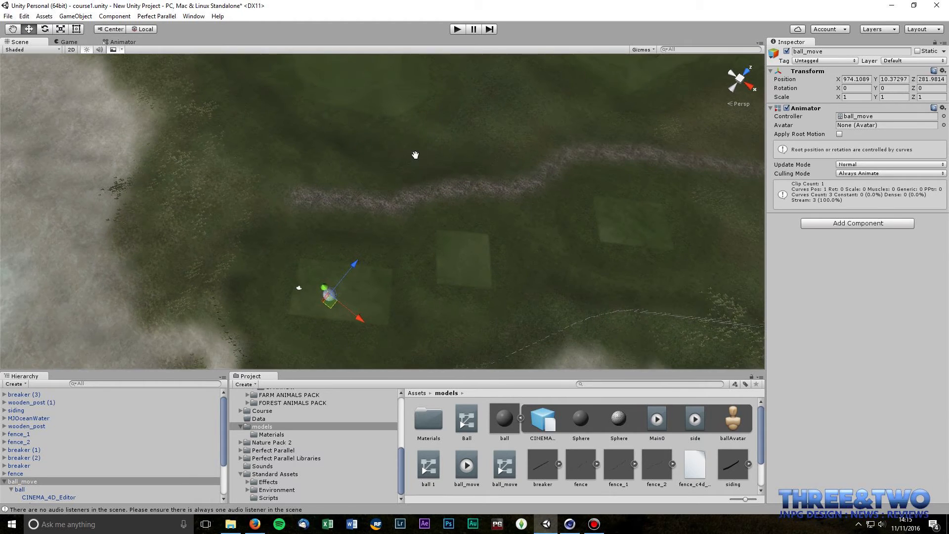
middle_drag(415, 154, 443, 40)
scroll(427, 133, up, 3)
scroll(426, 134, up, 6)
right_drag(423, 136, 299, 75)
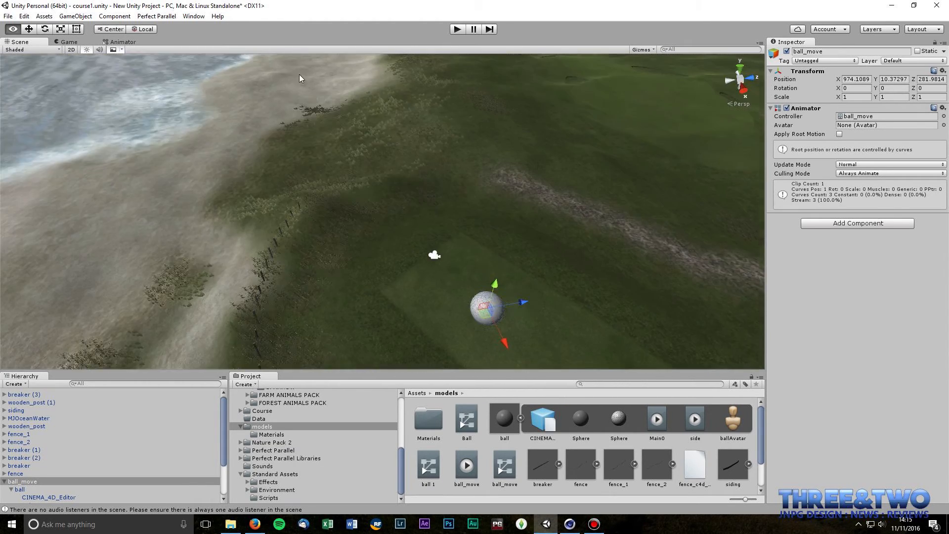
middle_drag(493, 265, 332, 133)
scroll(420, 171, up, 6)
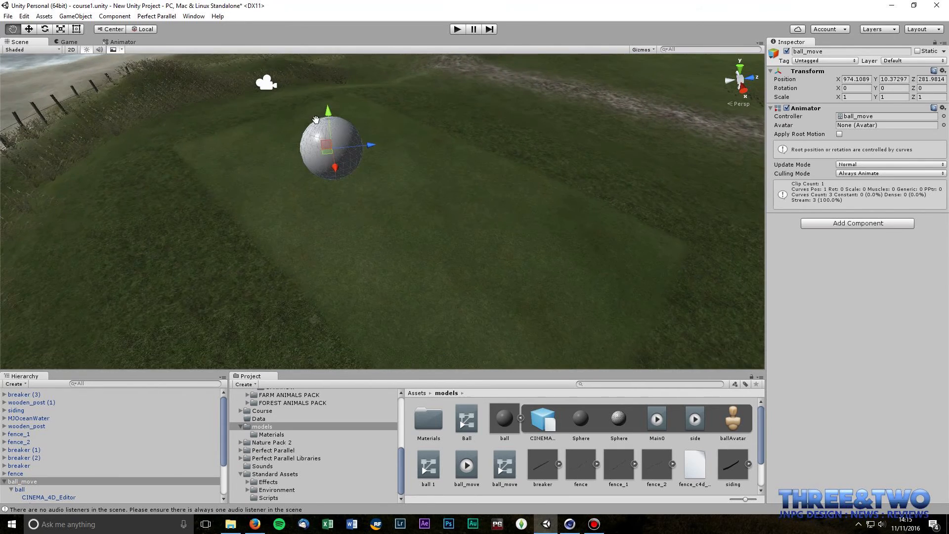
scroll(331, 133, up, 4)
click(323, 129)
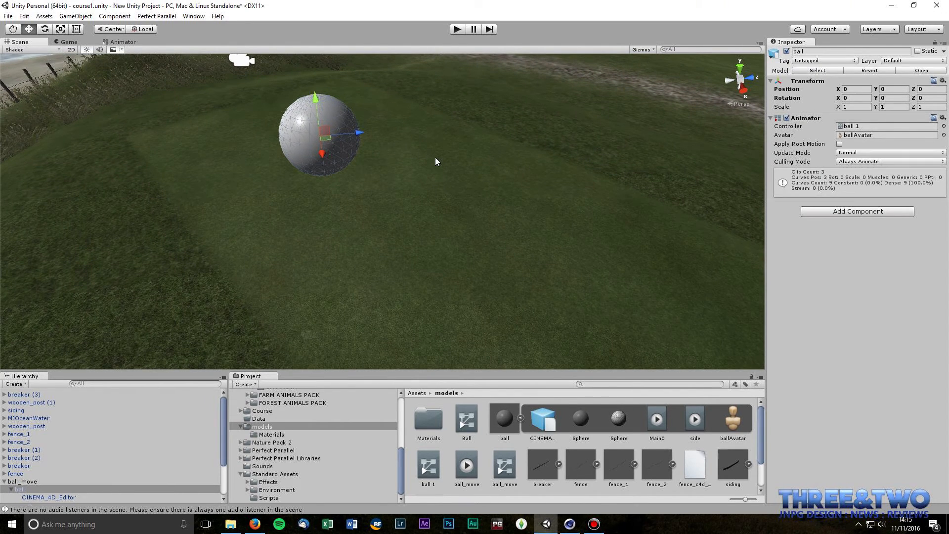
key(Delete)
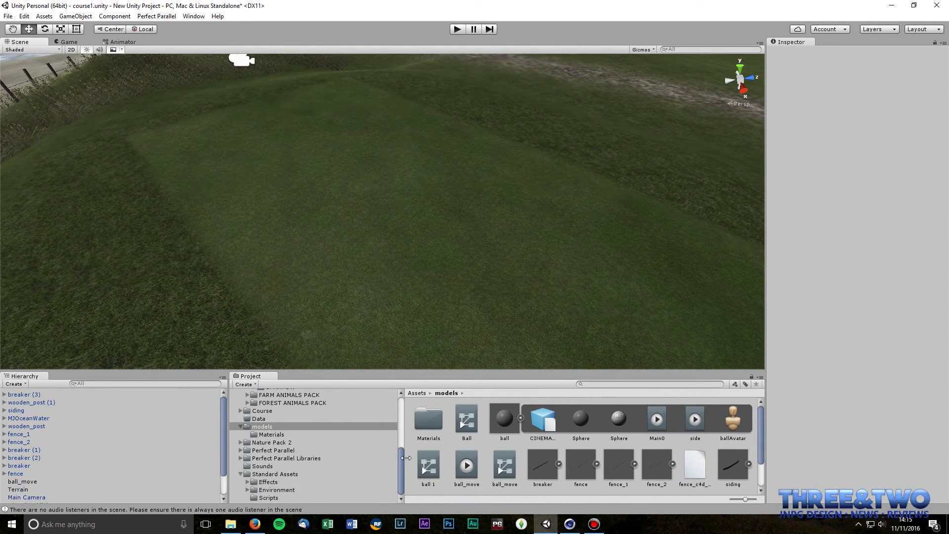
Step: Open the SEAGULL folder of the BIRDS PACK within the ANIMALS FULL PACK assets
drag(402, 465, 397, 425)
click(284, 436)
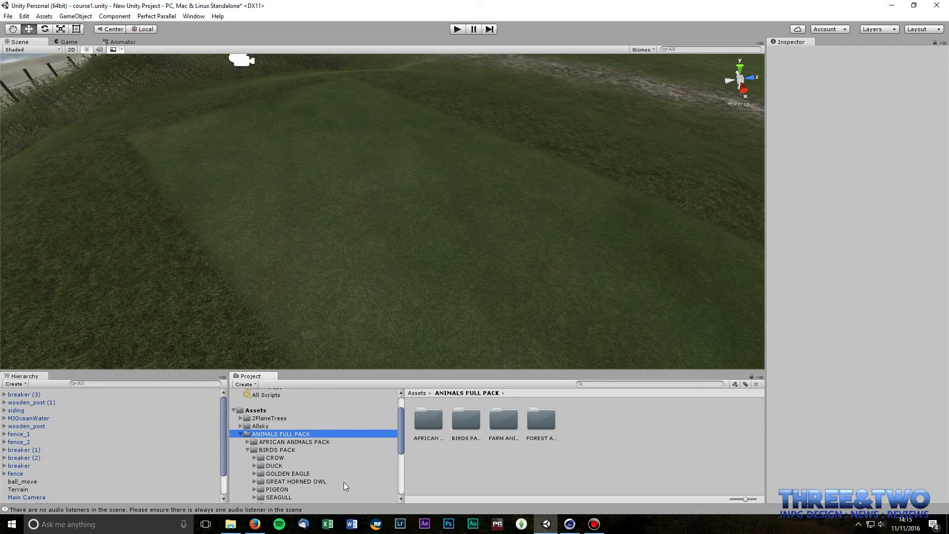
click(279, 497)
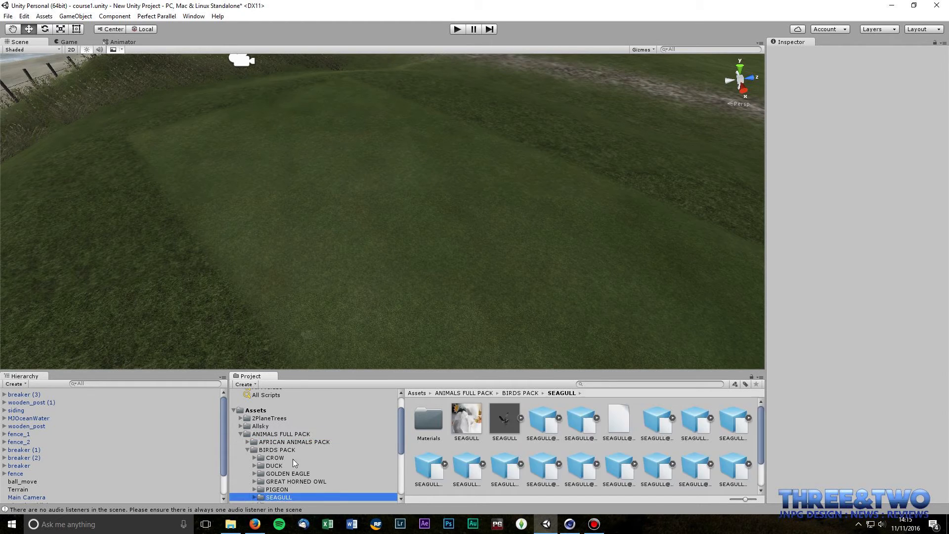
scroll(346, 440, down, 3)
scroll(311, 428, up, 5)
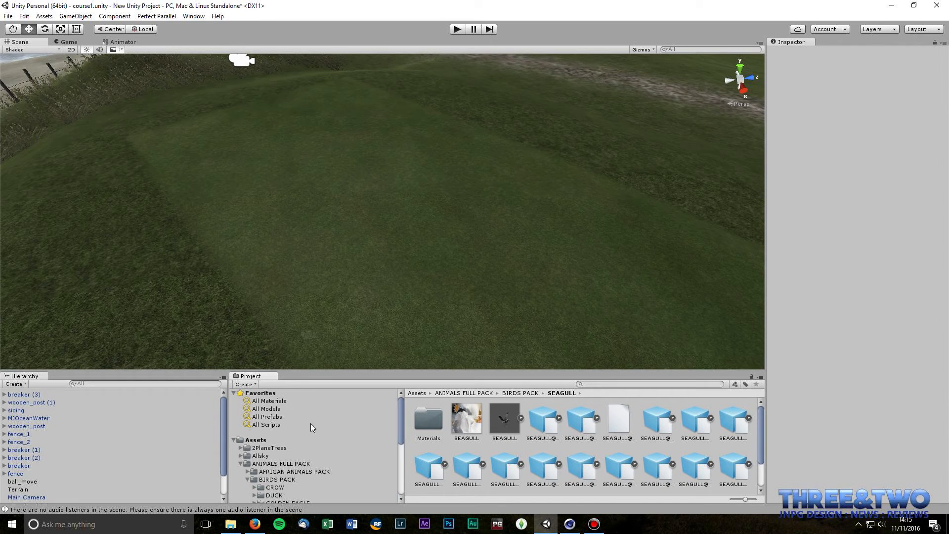
click(274, 465)
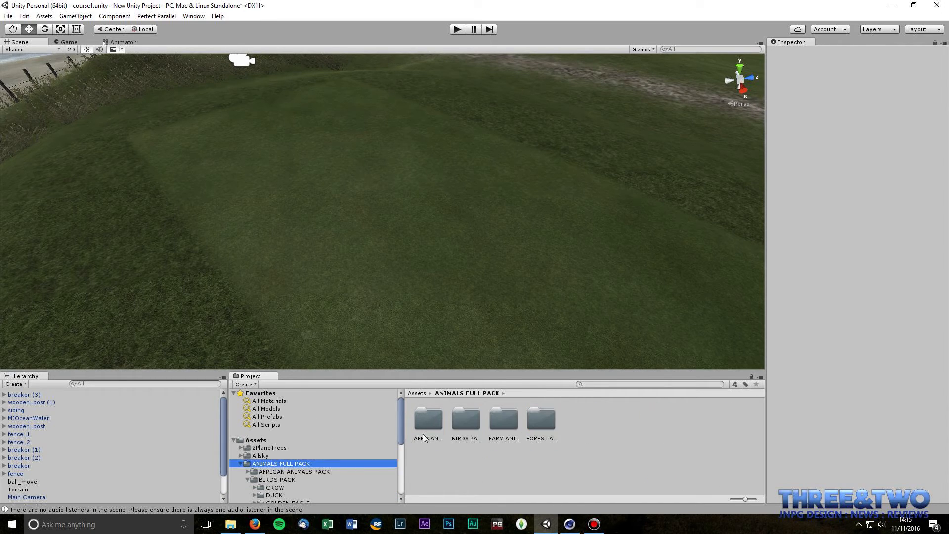
scroll(313, 459, down, 3)
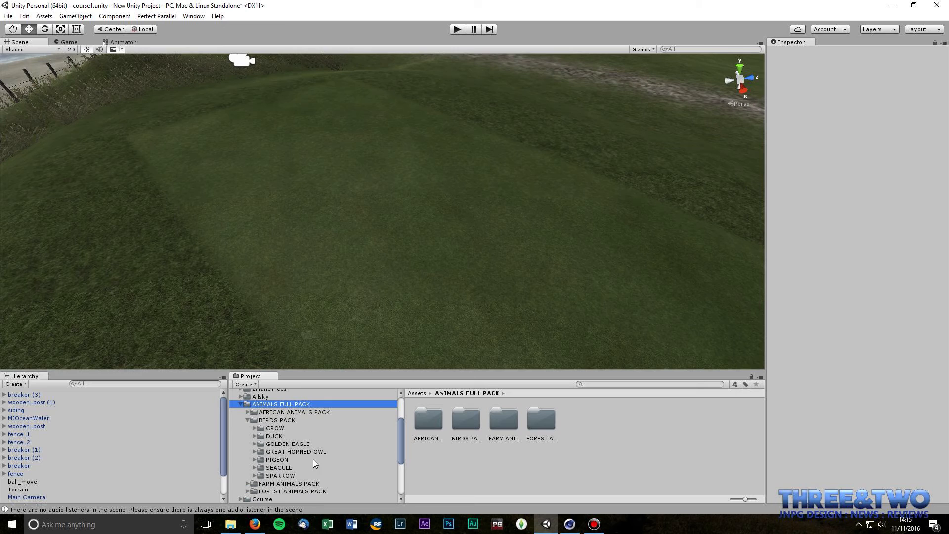
click(279, 467)
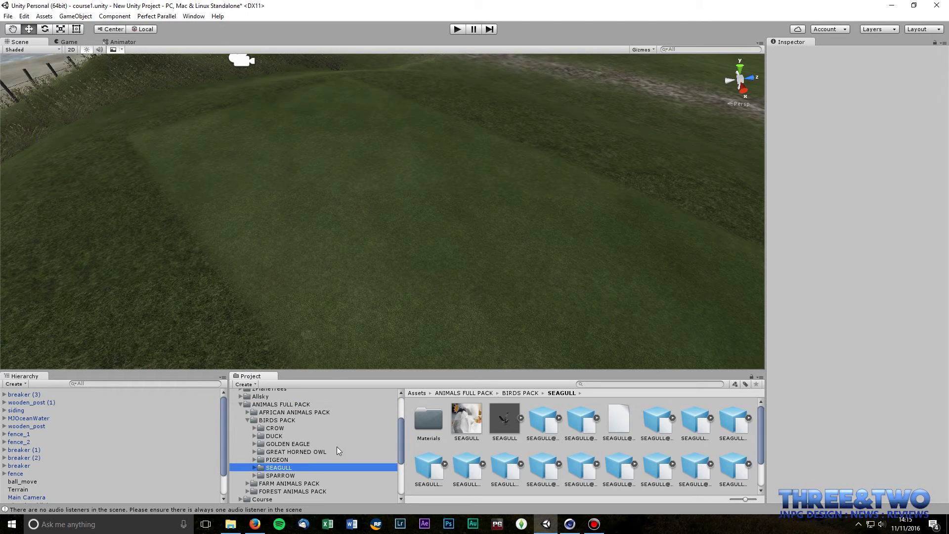
Step: Place the SEAGULL model on the green near the camera and frame it in the scene
drag(505, 425, 352, 164)
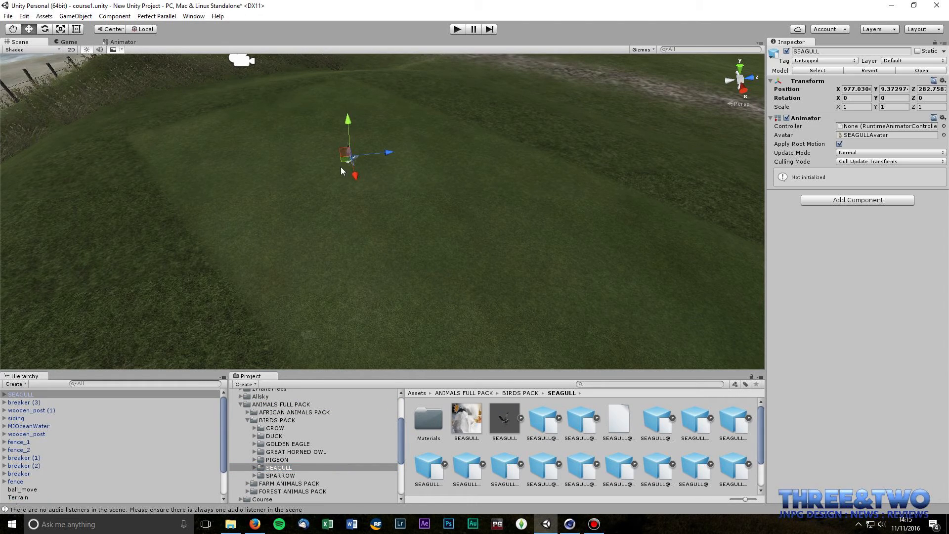
double_click(15, 395)
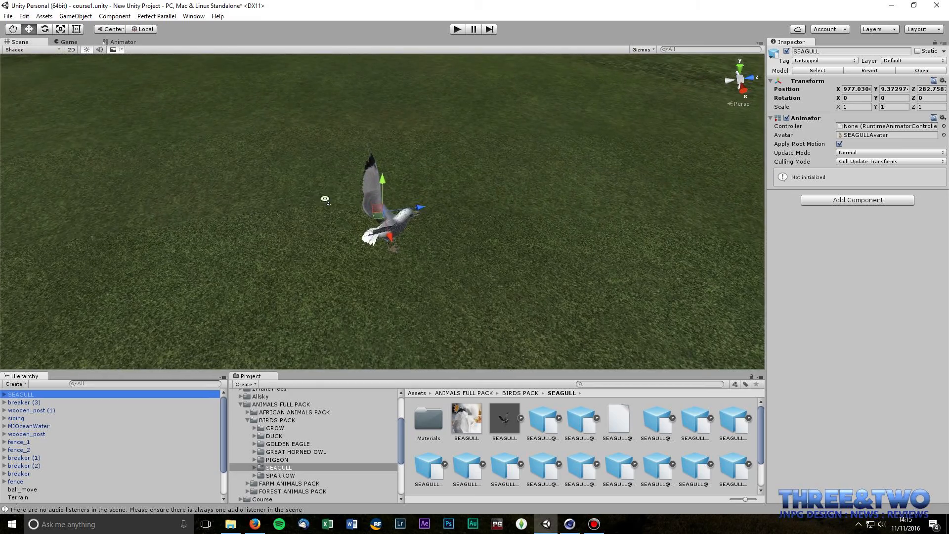
right_drag(324, 199, 322, 211)
middle_drag(322, 211, 204, 127)
alt+drag(203, 126, 313, 237)
alt+drag(374, 236, 394, 278)
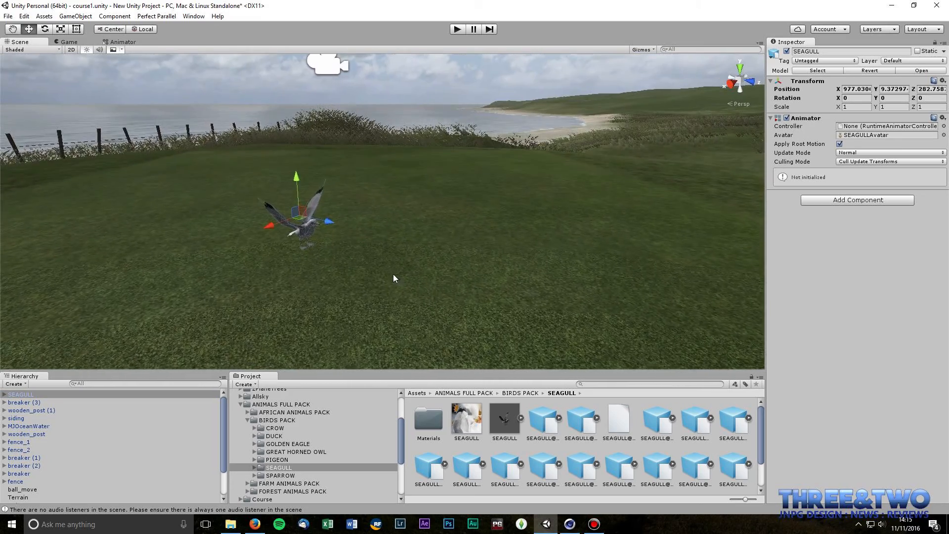
Step: Set the SEAGULL model's rig animation type to Legacy in its import settings and apply the change
click(301, 230)
click(346, 246)
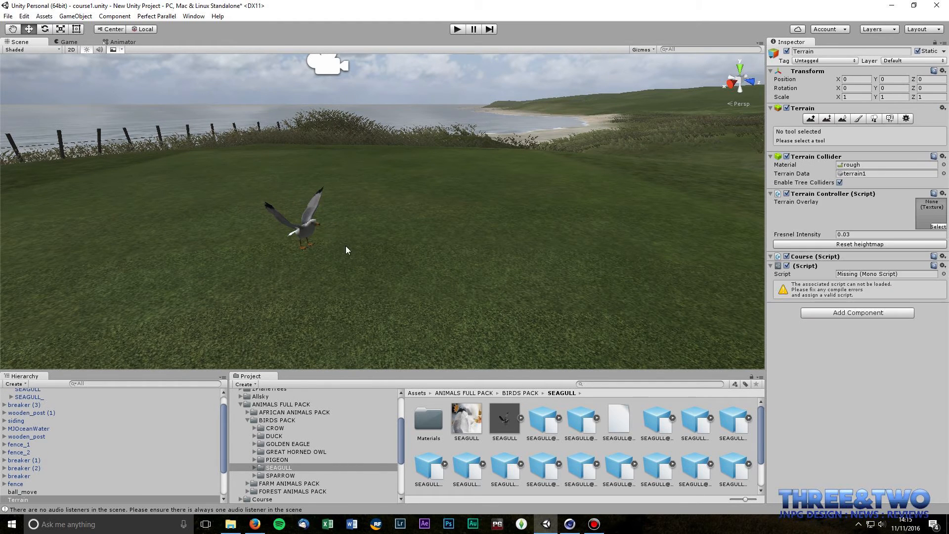
click(495, 425)
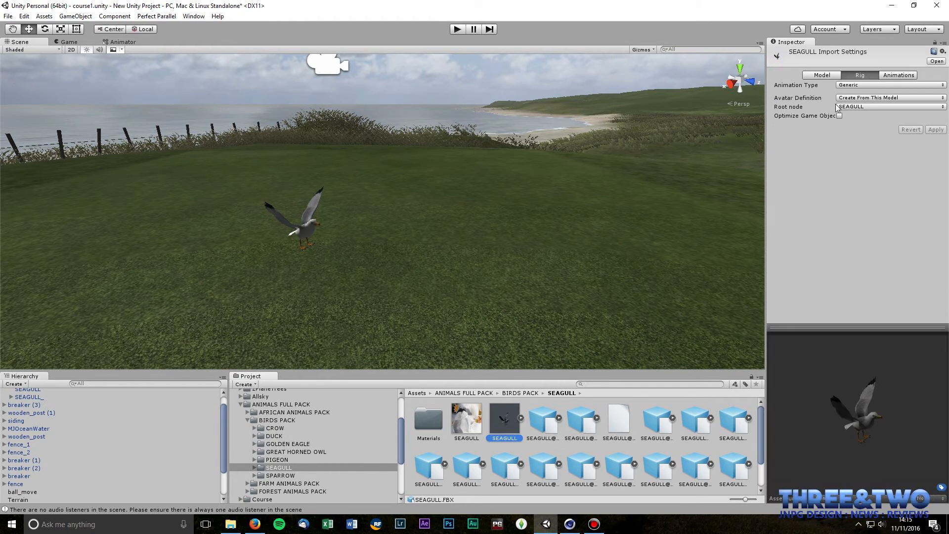
click(870, 85)
click(861, 107)
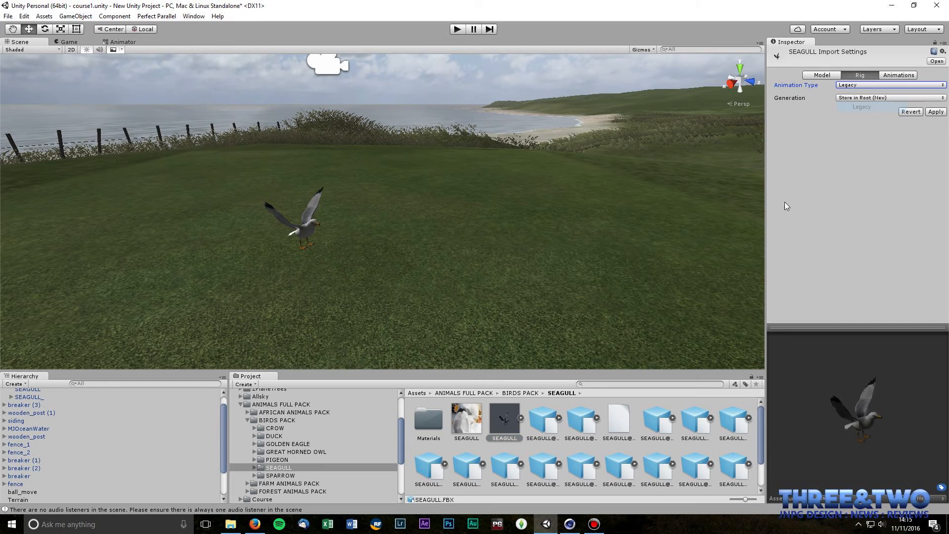
click(927, 112)
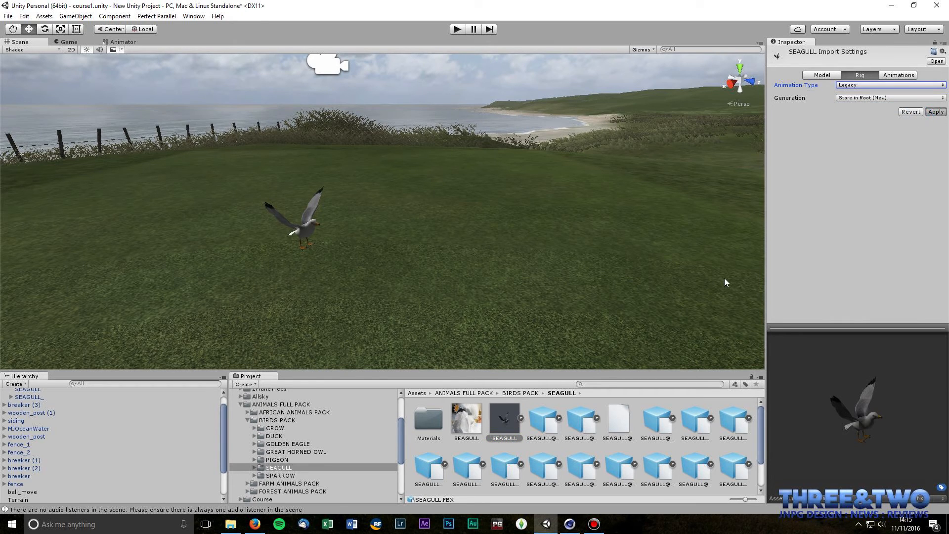
Step: Search the animation clips for fly and assign the SPARROW fly clip as the placed seagull's animation
click(297, 232)
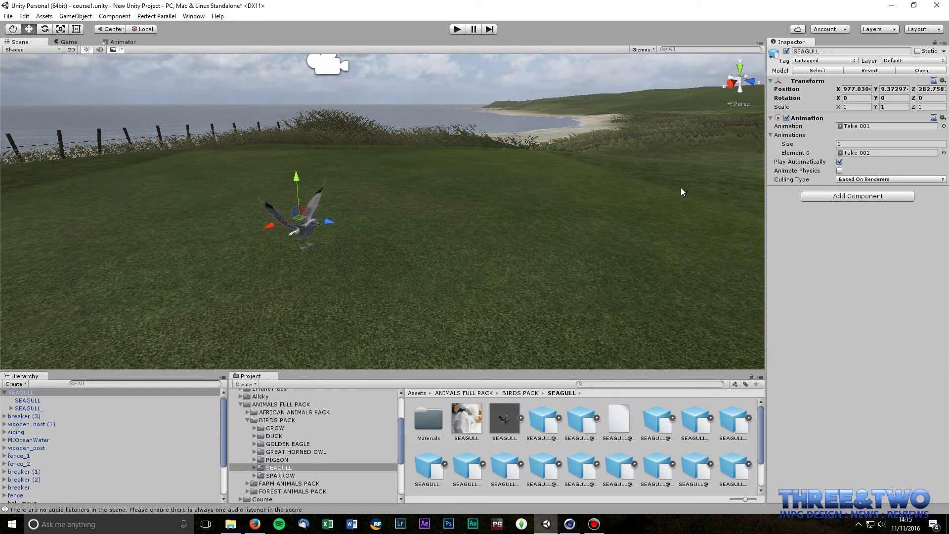
click(943, 126)
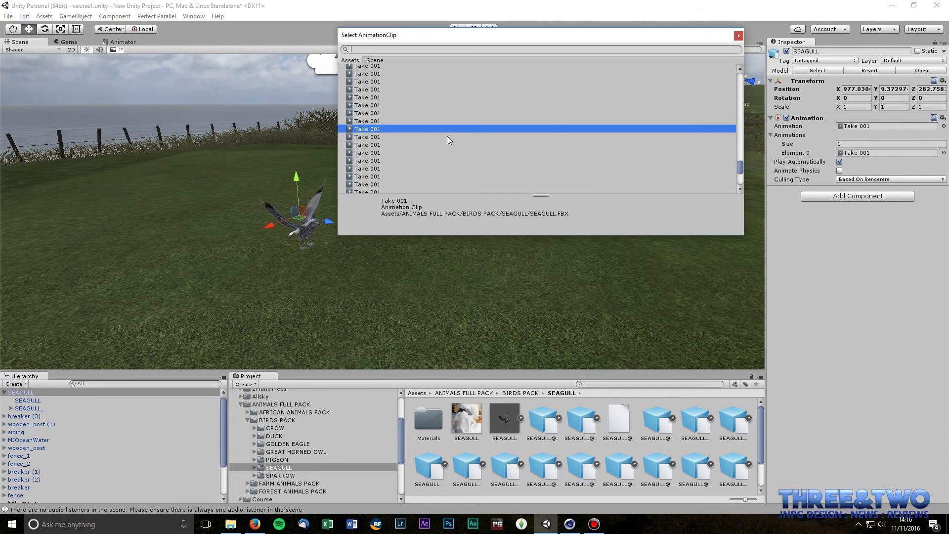
text(fly)
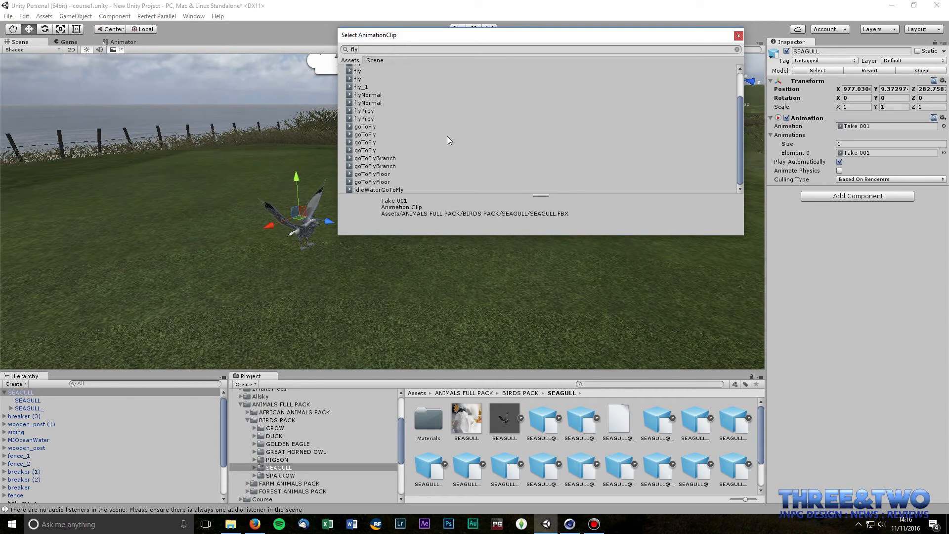
click(358, 80)
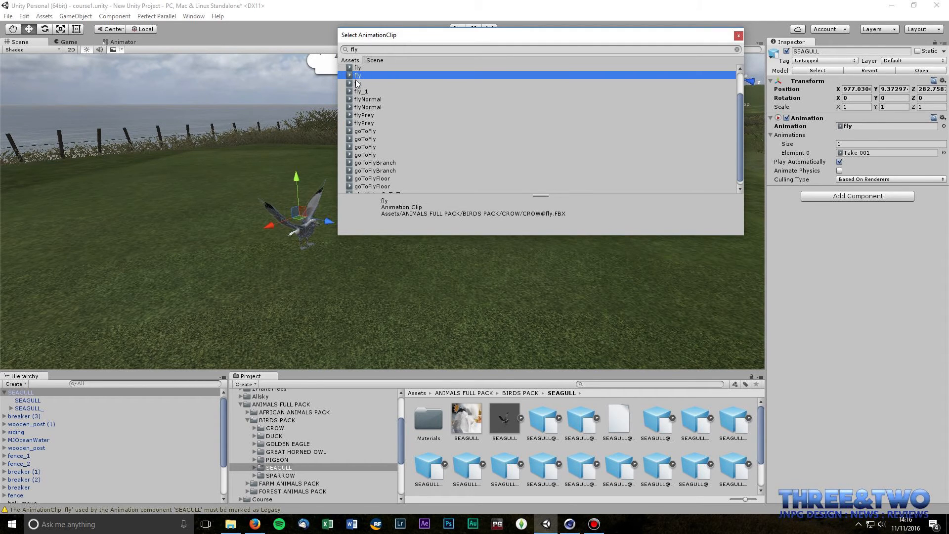
click(358, 84)
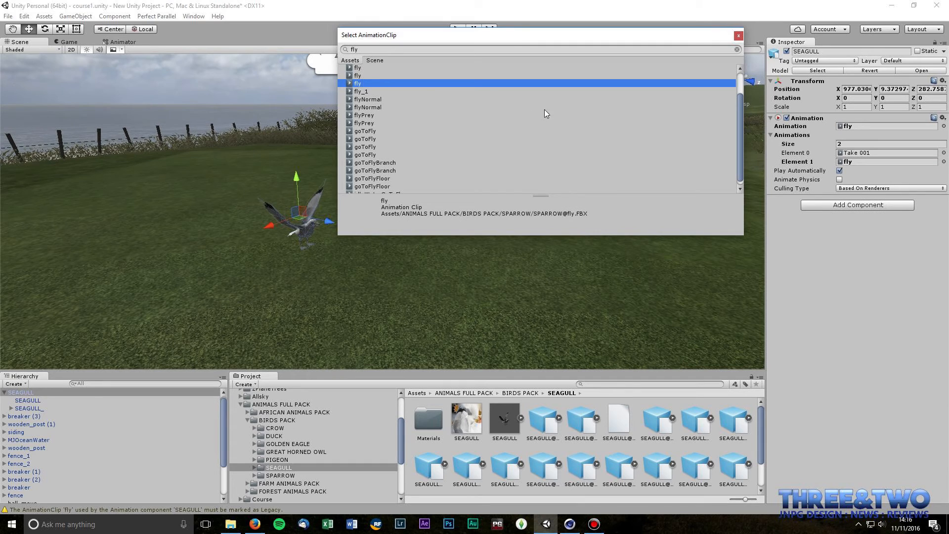
click(738, 36)
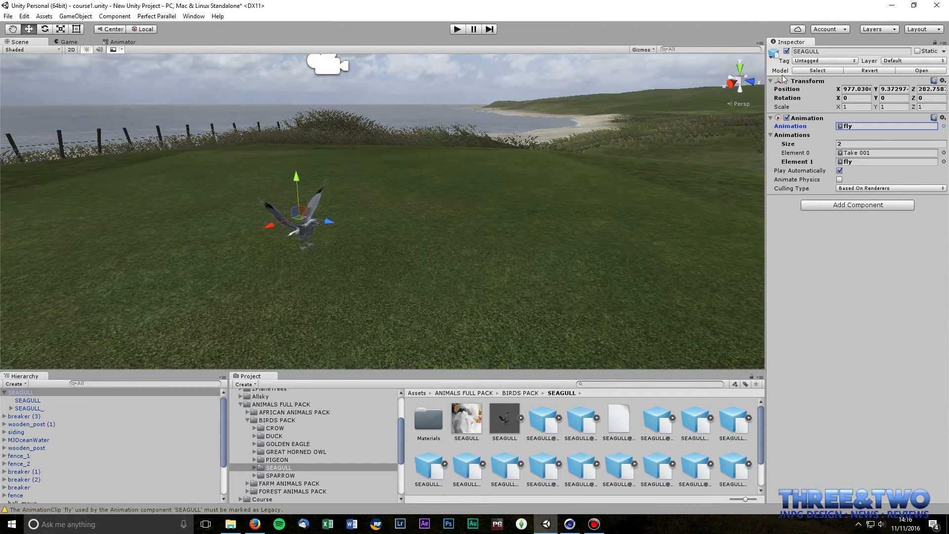
Step: Set the rig animation type of the 14 SEAGULL animation model files to Legacy and apply the change
click(549, 424)
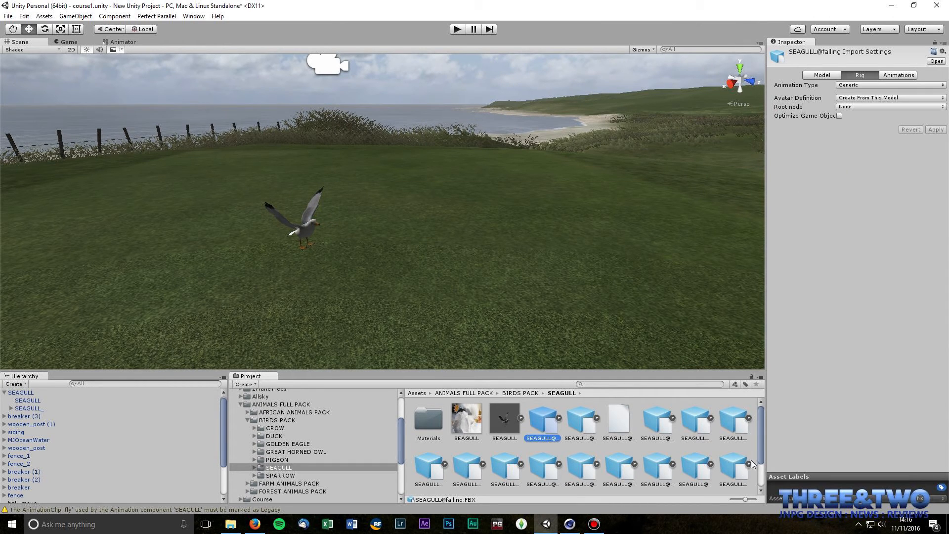
scroll(744, 467, down, 2)
shift+click(730, 427)
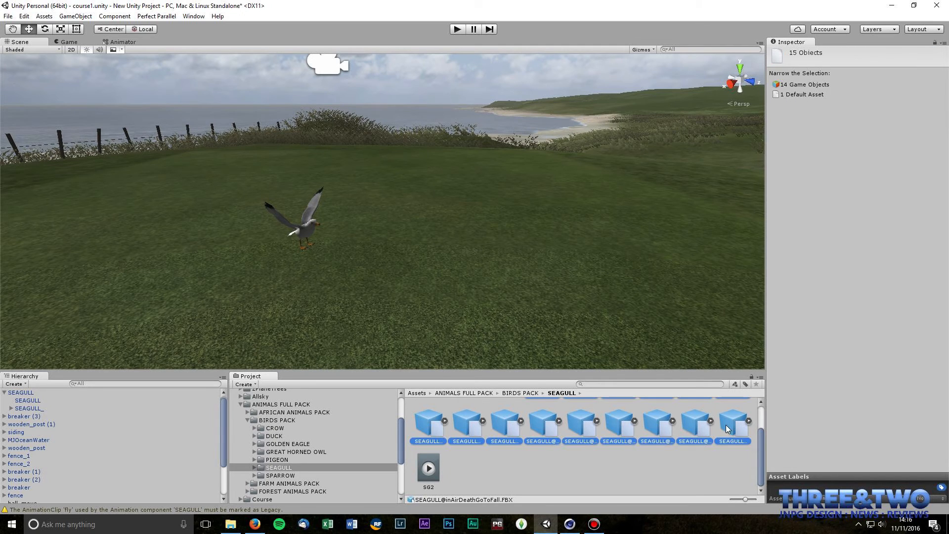
scroll(702, 429, up, 2)
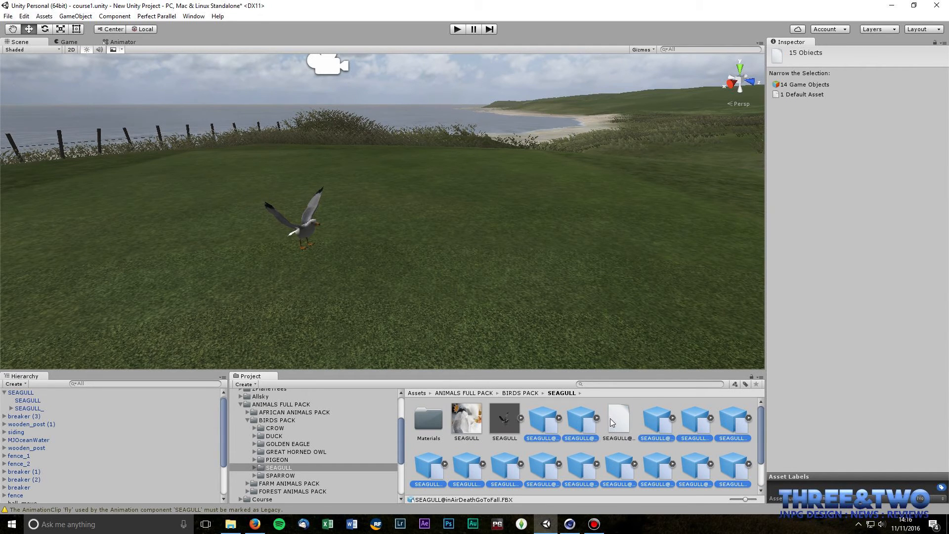
click(805, 84)
click(888, 85)
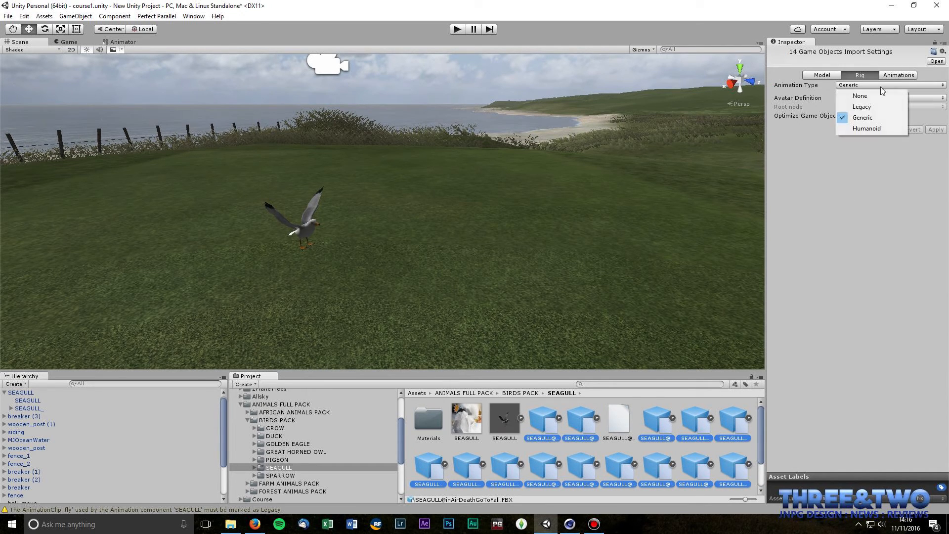
click(865, 106)
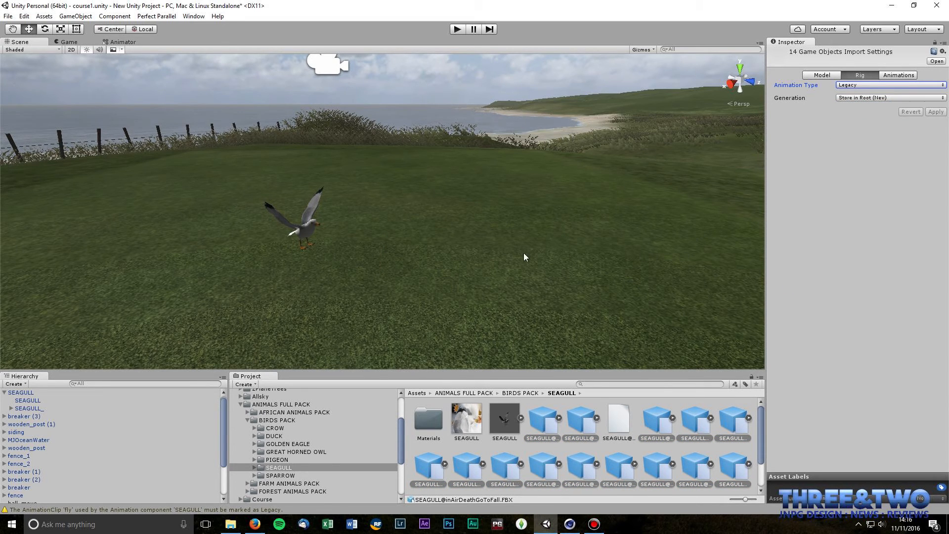
Step: Run the scene in play mode to check the seagull's animation, and stop it again
click(304, 231)
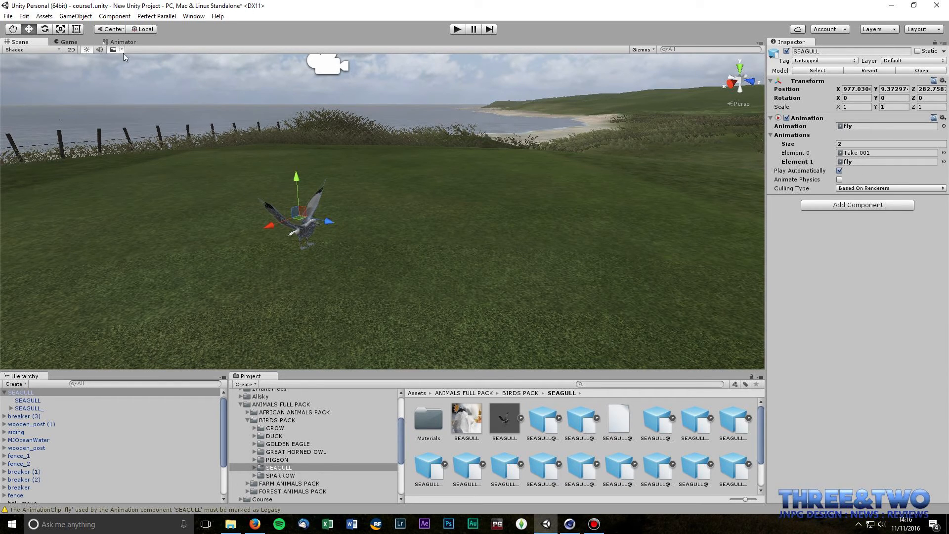
click(463, 28)
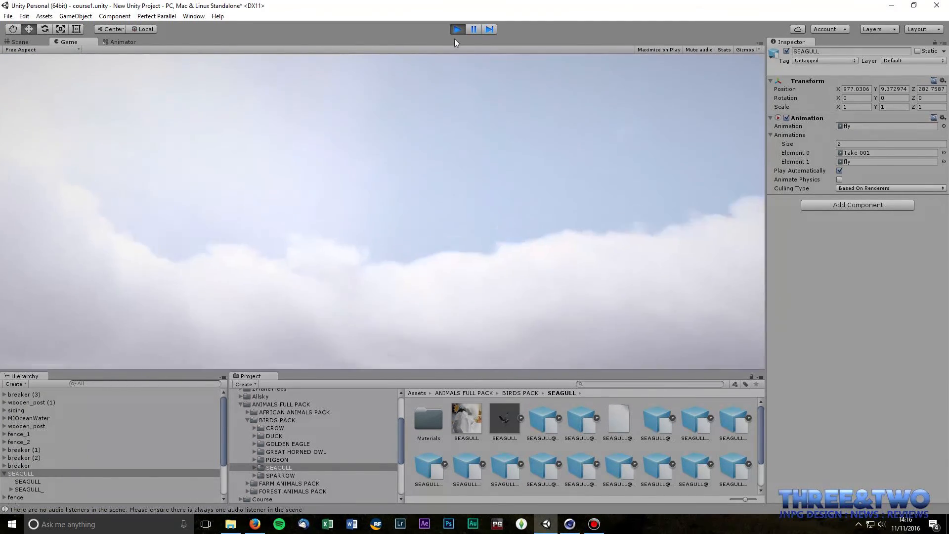
click(458, 29)
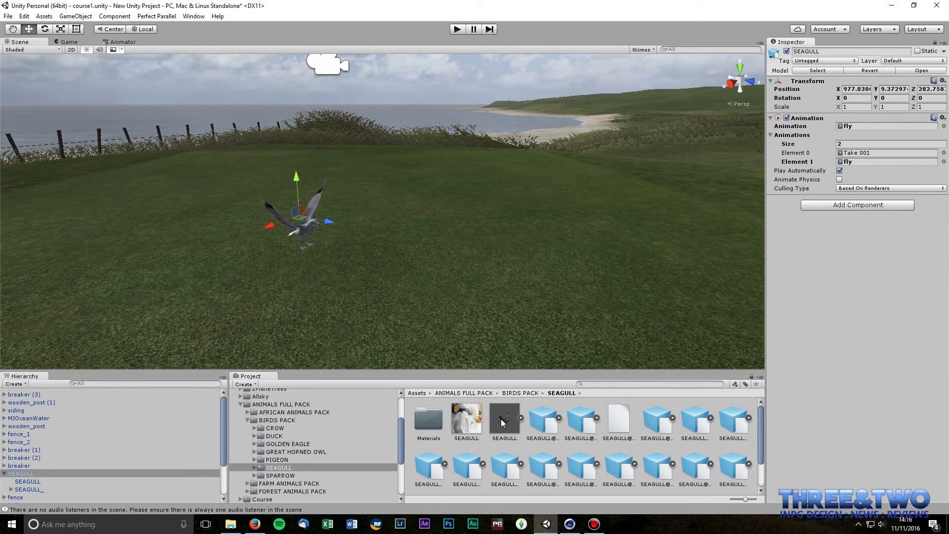
click(502, 420)
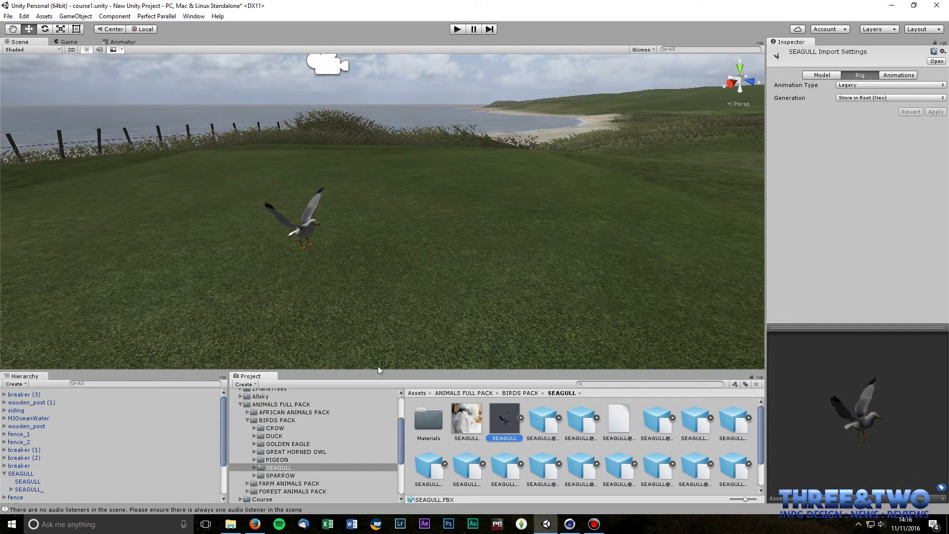
click(306, 230)
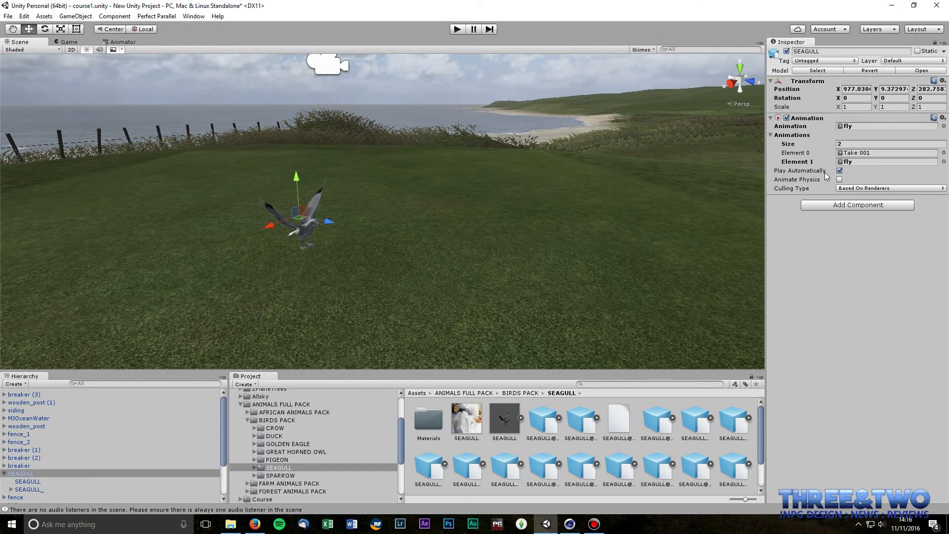
click(944, 126)
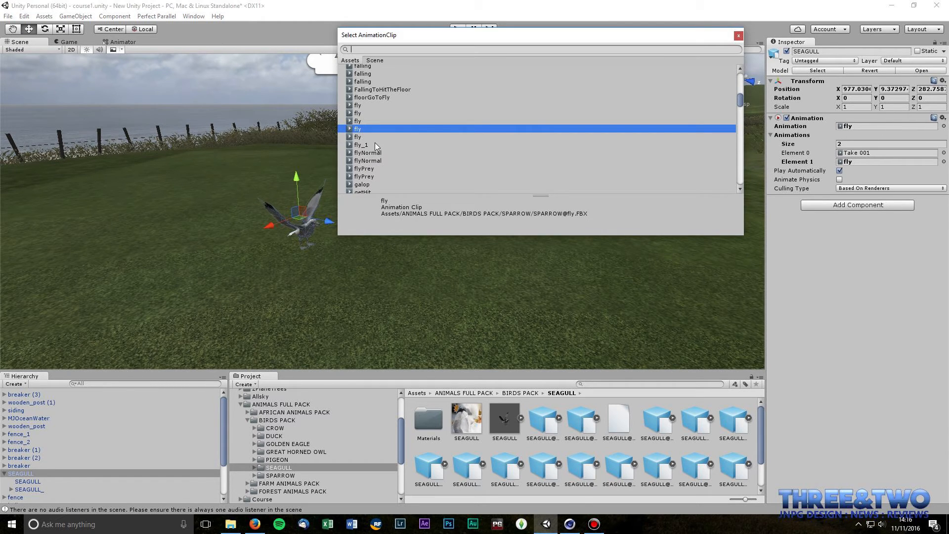
click(358, 137)
click(359, 144)
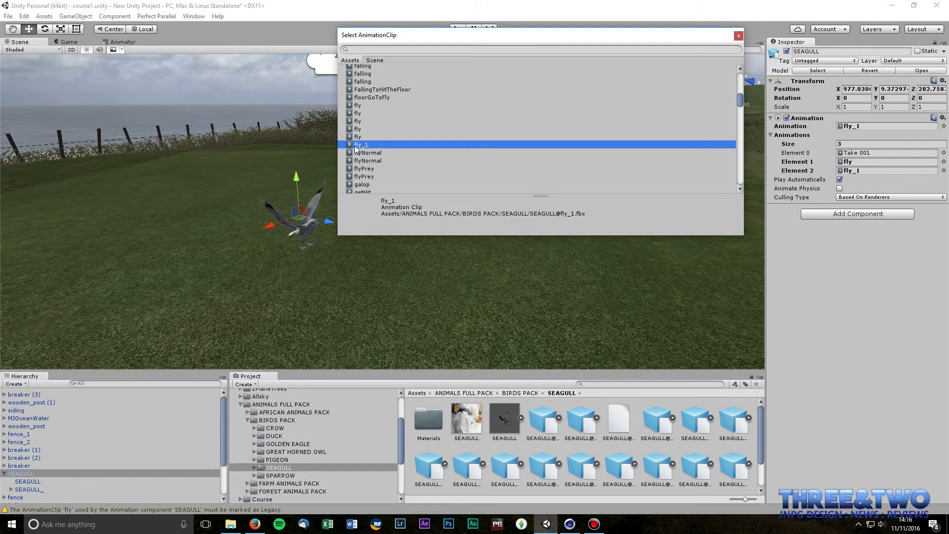
click(358, 122)
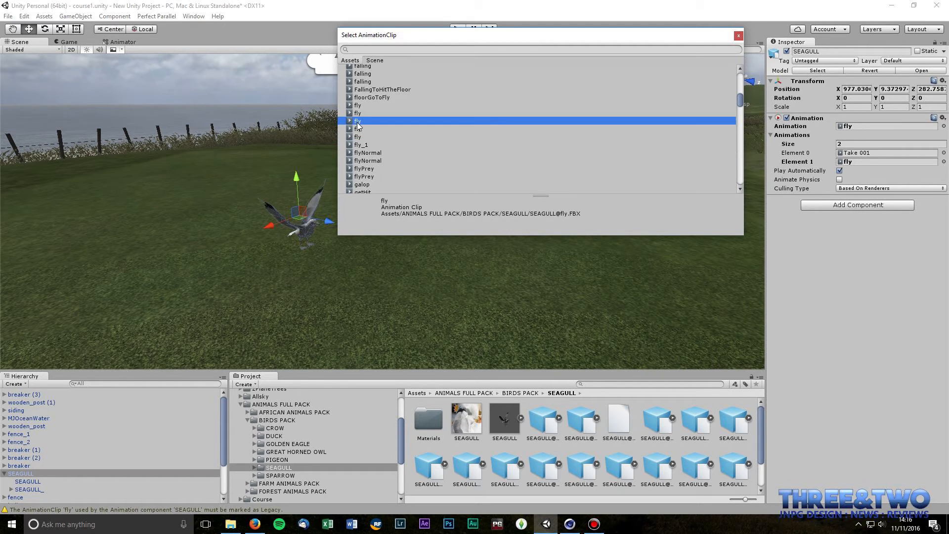
double_click(357, 122)
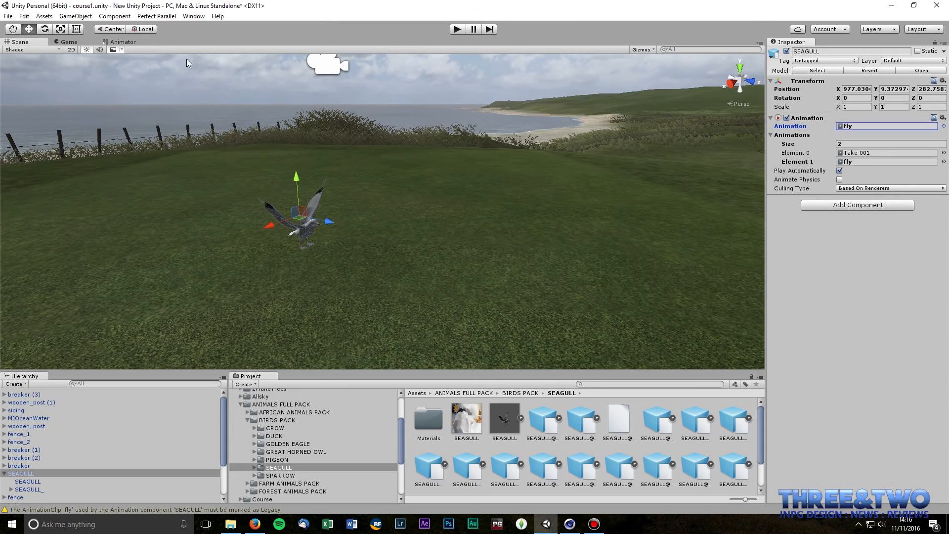
click(457, 29)
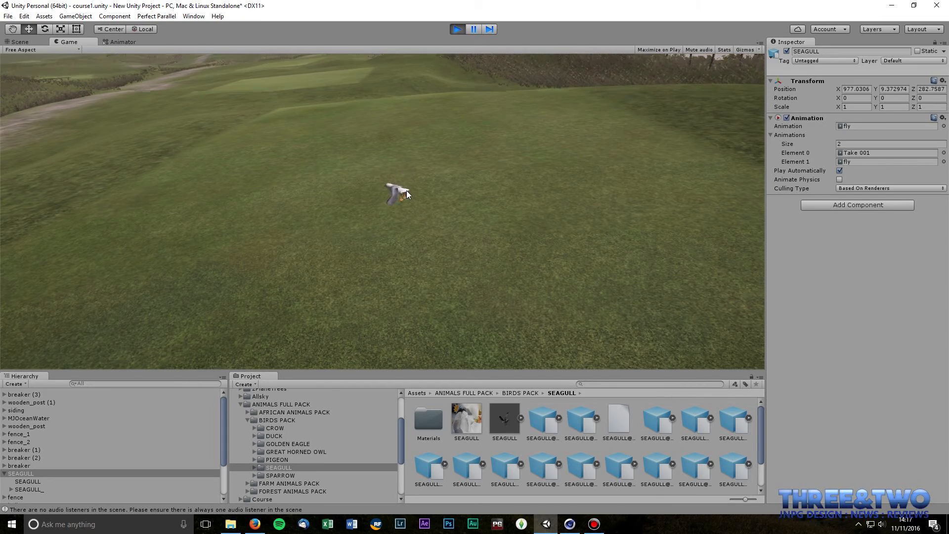
click(457, 29)
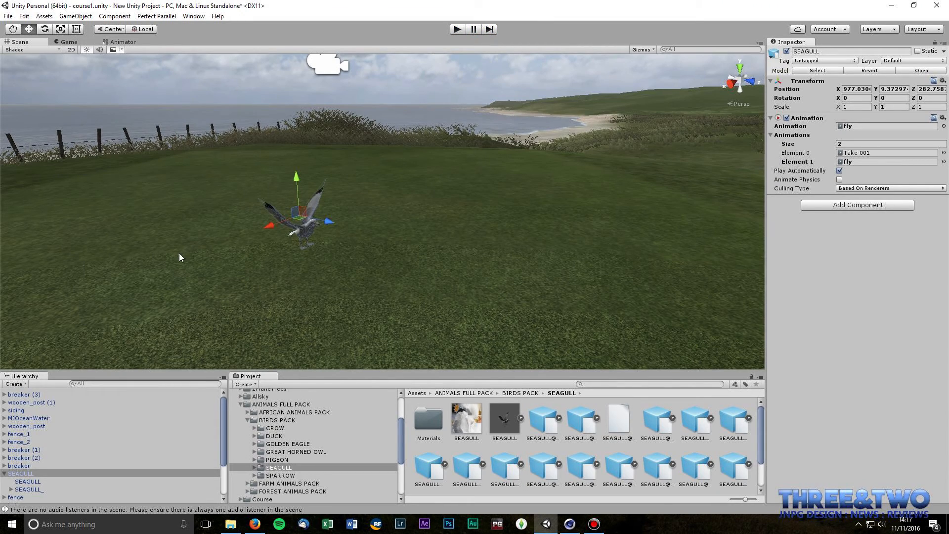
Step: Create an empty GameObject at the seagull's location and make the SEAGULL object its child
right_click(31, 473)
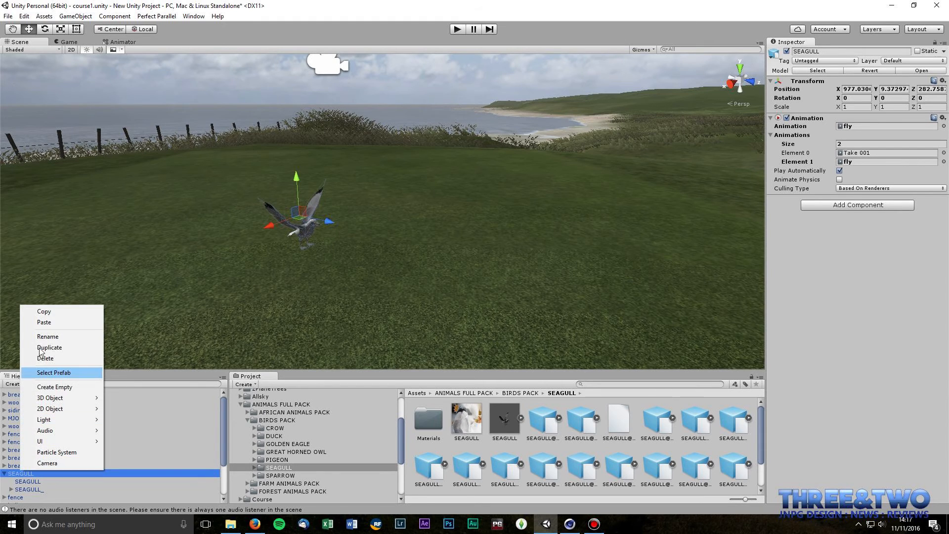
click(52, 388)
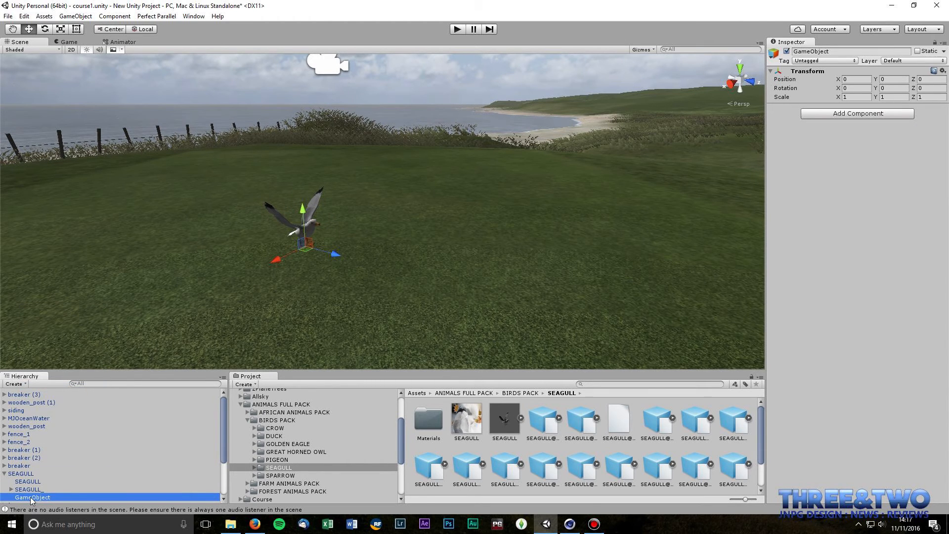
drag(30, 498, 39, 476)
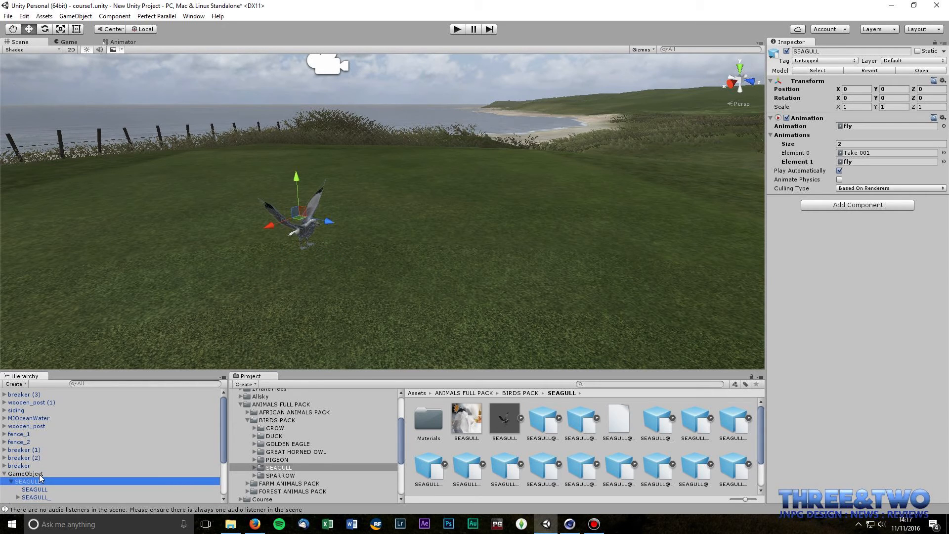
Step: Create a new animation clip named sg1 for the parent GameObject in the SEAGULL folder
click(37, 474)
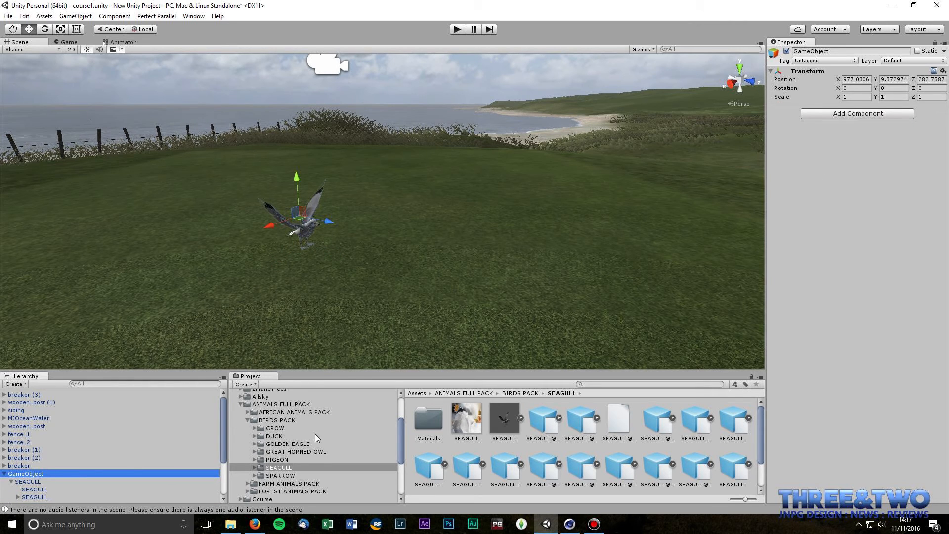
key(ctrl+6)
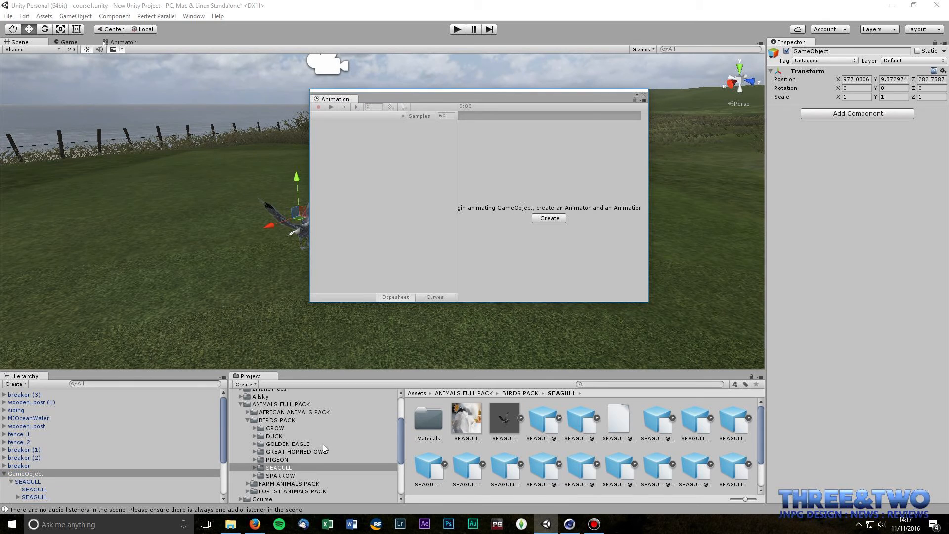
click(534, 216)
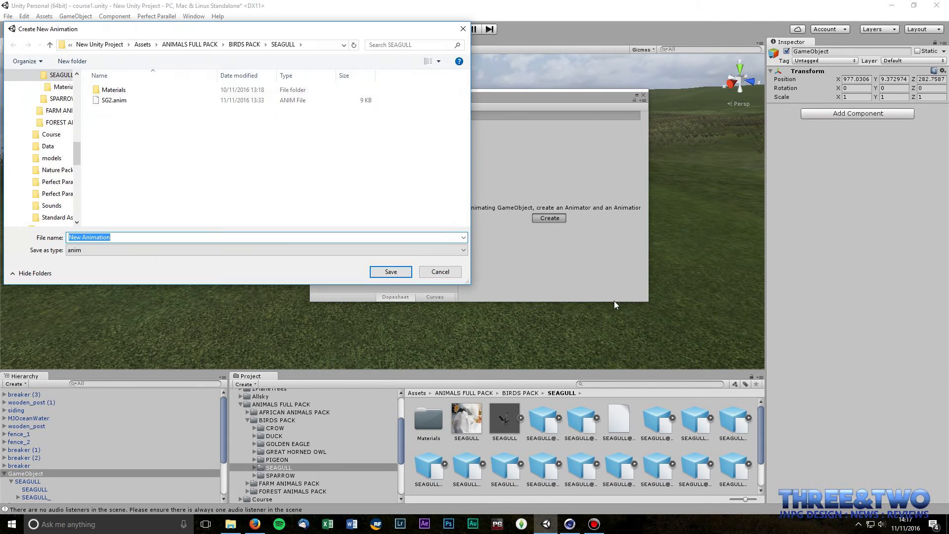
text(sg1)
key(BackSpace)
text(21)
key(Return)
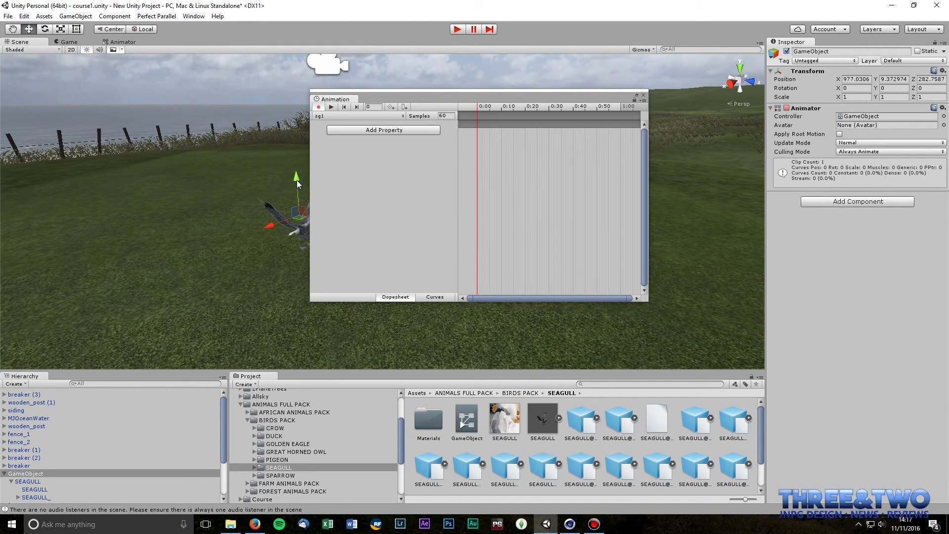
Step: Record a position key at 0:00 by raising the GameObject to about Y 11.29 and moving it to about Z 273.83
drag(297, 185, 293, 99)
scroll(297, 134, down, 2)
scroll(295, 176, down, 4)
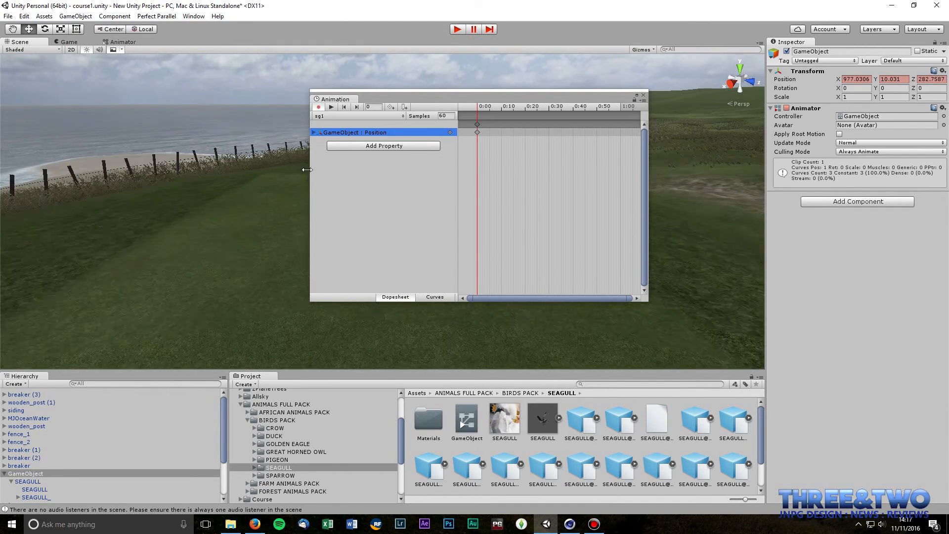
scroll(307, 170, down, 1)
drag(452, 97, 744, 317)
drag(355, 150, 354, 93)
middle_drag(399, 178, 435, 284)
drag(425, 278, 142, 159)
scroll(298, 240, down, 8)
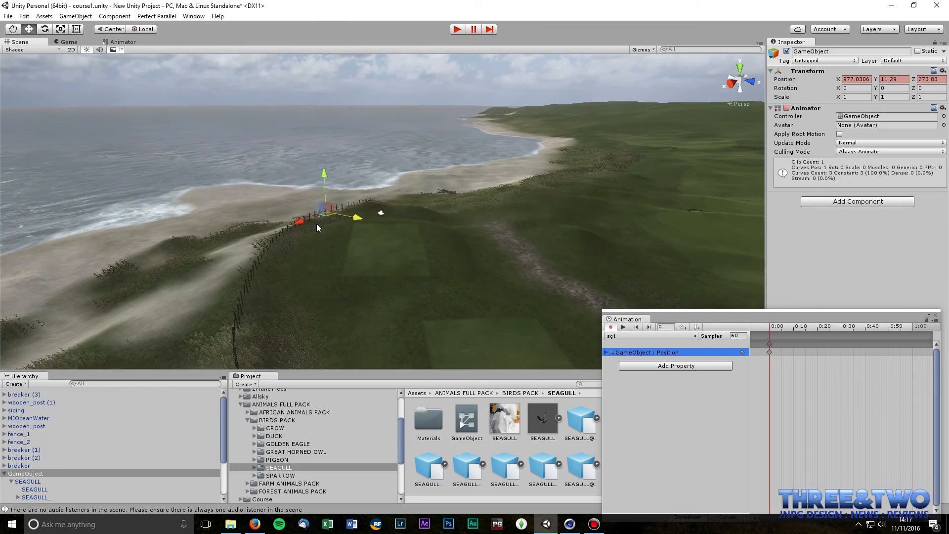
Step: Move the GameObject's starting position out over the sea, to about Z 186.5, in the 0:00 key
right_drag(316, 224, 309, 188)
middle_drag(310, 188, 372, 292)
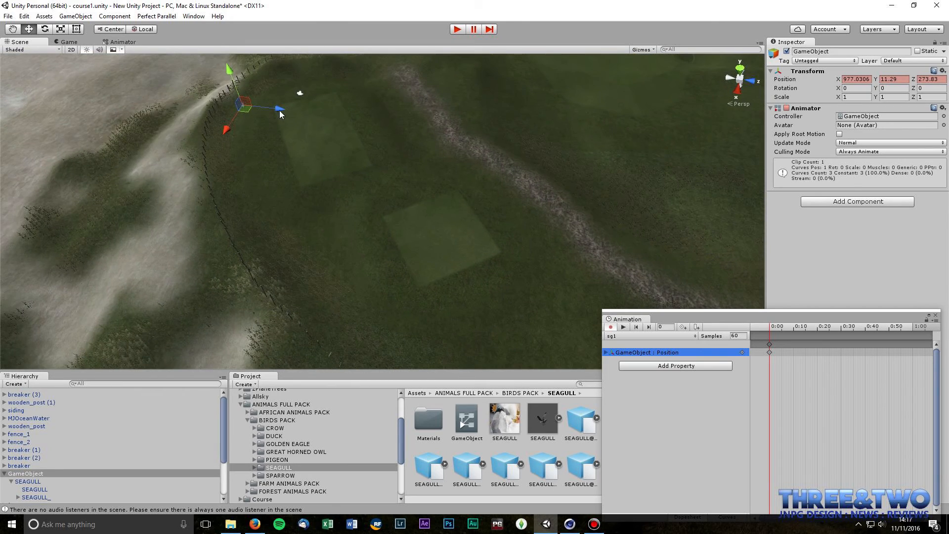
drag(280, 111, 84, 85)
scroll(160, 145, down, 15)
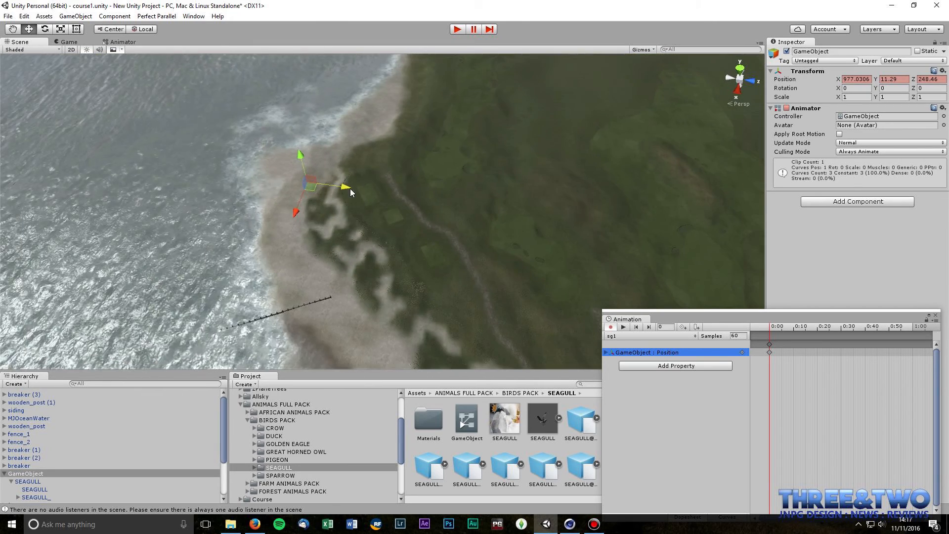
drag(349, 186, 243, 175)
Step: Record a second position key at about frame 583 of sg1 by moving the GameObject inland to Z 358
drag(706, 314, 614, 309)
scroll(735, 366, down, 8)
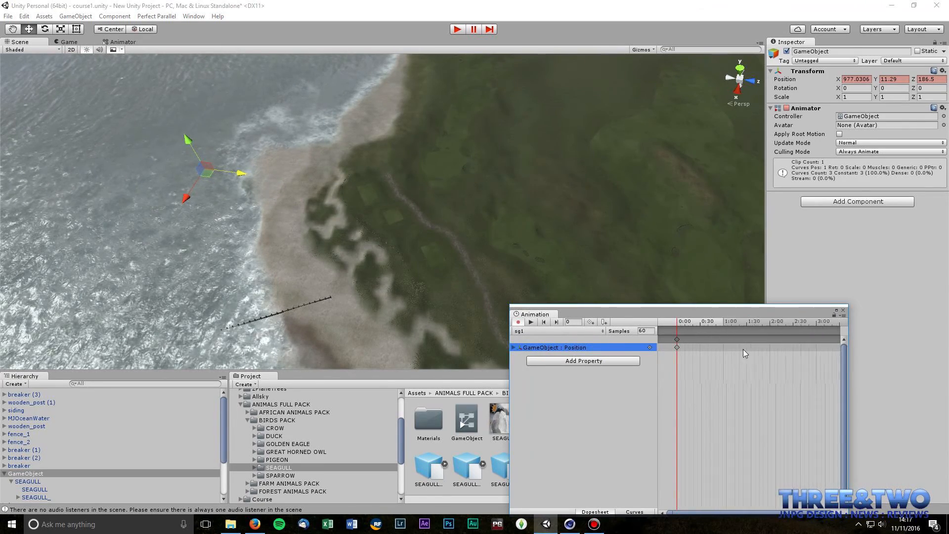
scroll(744, 349, down, 8)
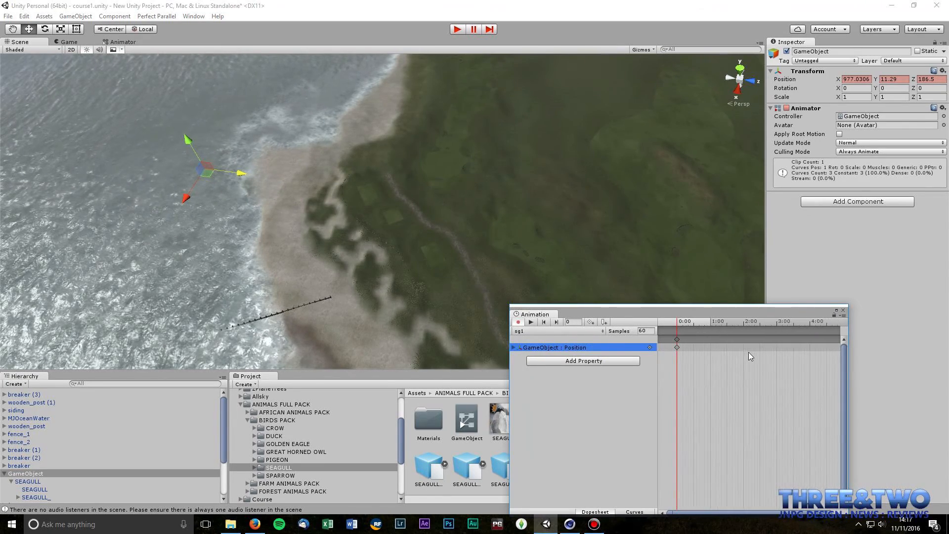
click(797, 325)
drag(222, 173, 520, 209)
drag(704, 314, 543, 313)
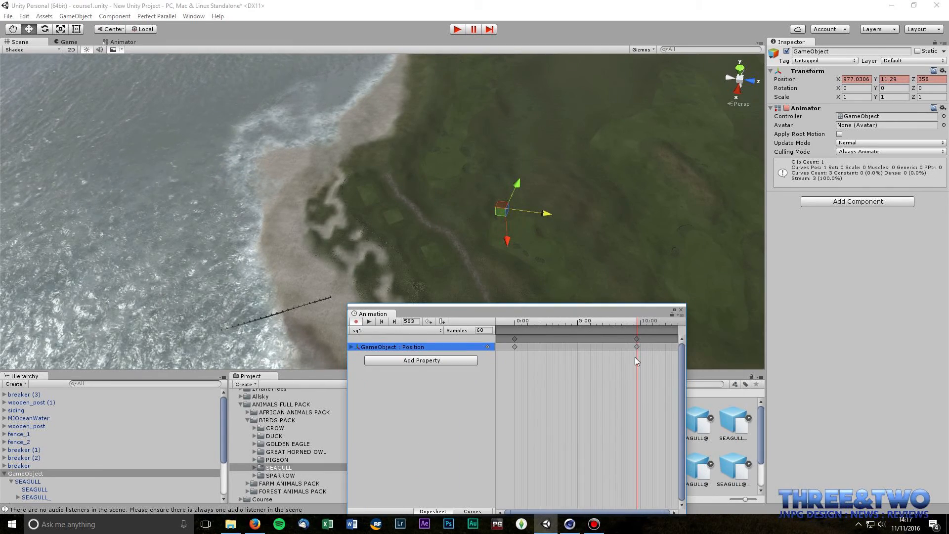
Step: Record a rotation key at frame 2 by turning the GameObject slightly about the Y axis, to about -0.53
click(637, 325)
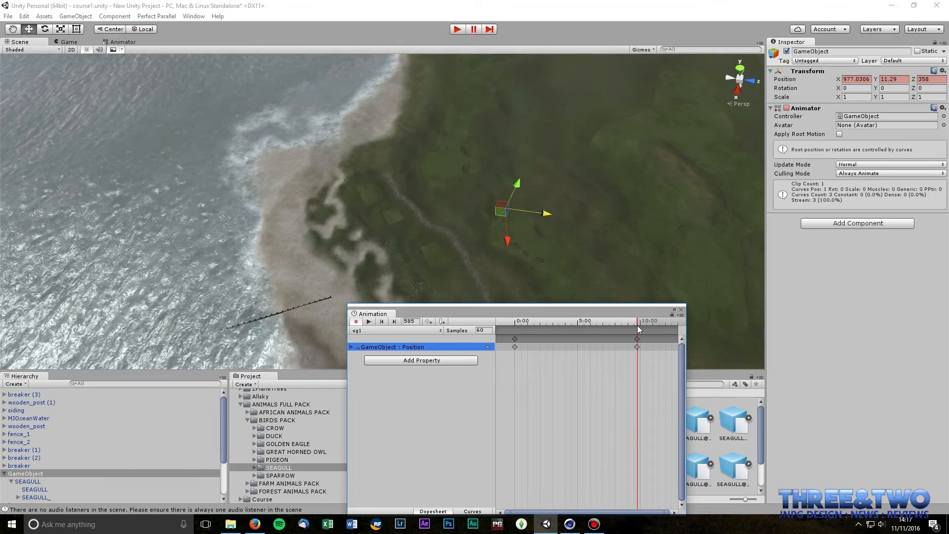
drag(628, 353, 642, 336)
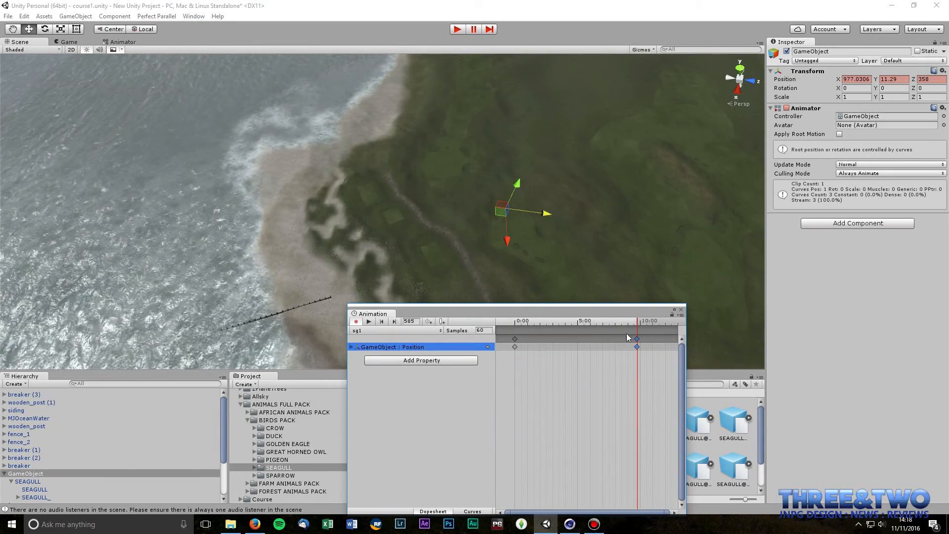
click(632, 321)
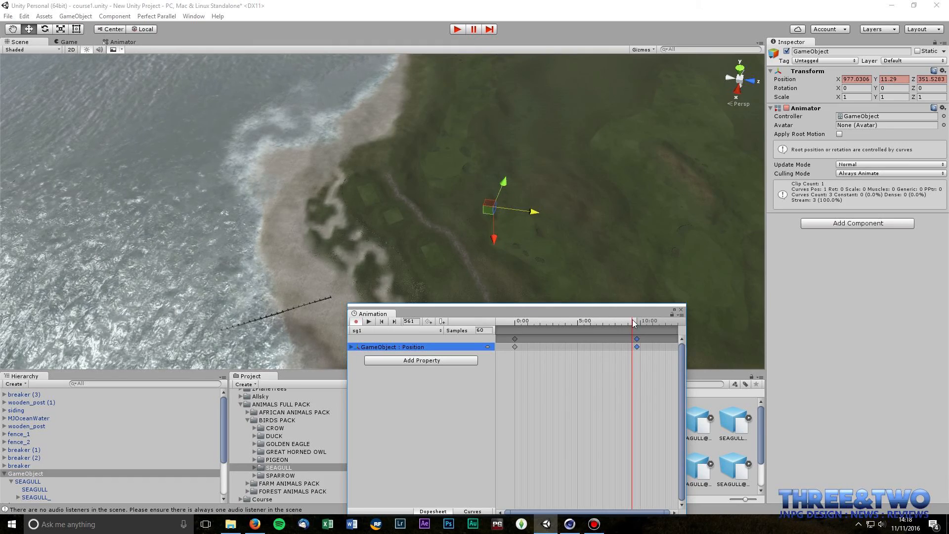
drag(631, 319, 496, 325)
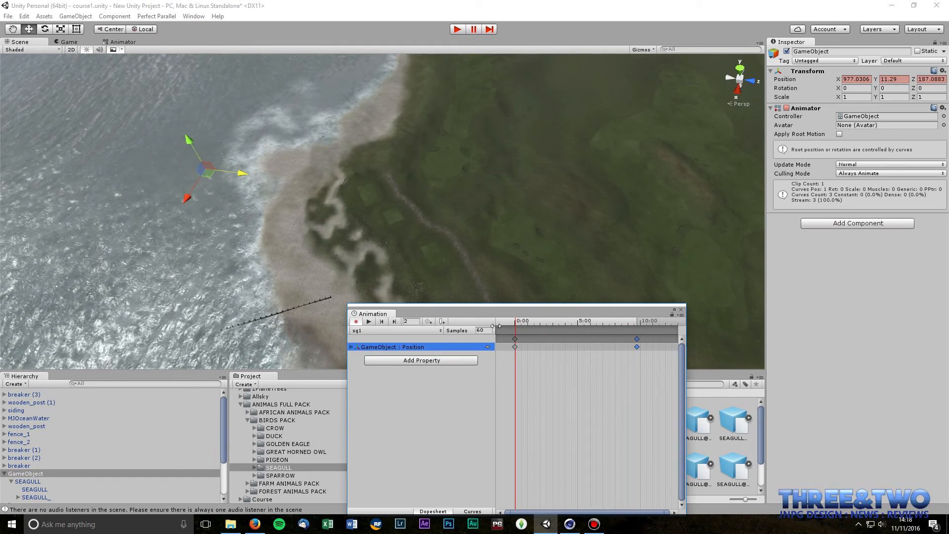
click(45, 29)
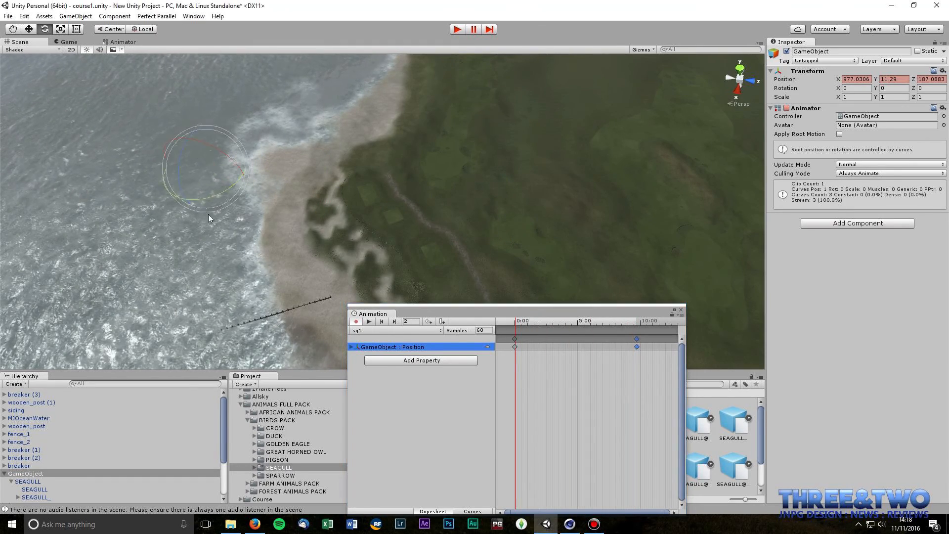
drag(216, 197, 218, 199)
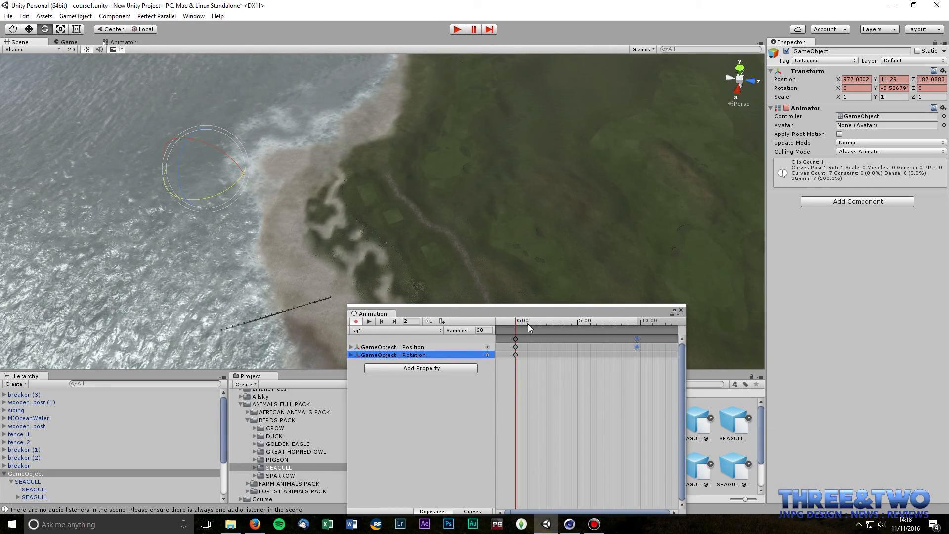
Step: Copy the starting rotation key and paste it at frame 561, just before the second position key
drag(528, 325, 633, 321)
click(515, 355)
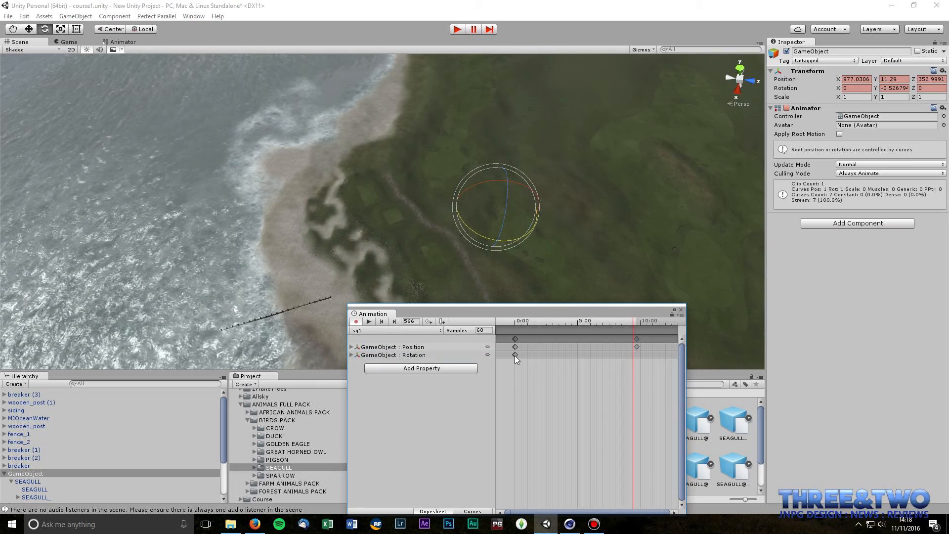
click(515, 355)
click(533, 373)
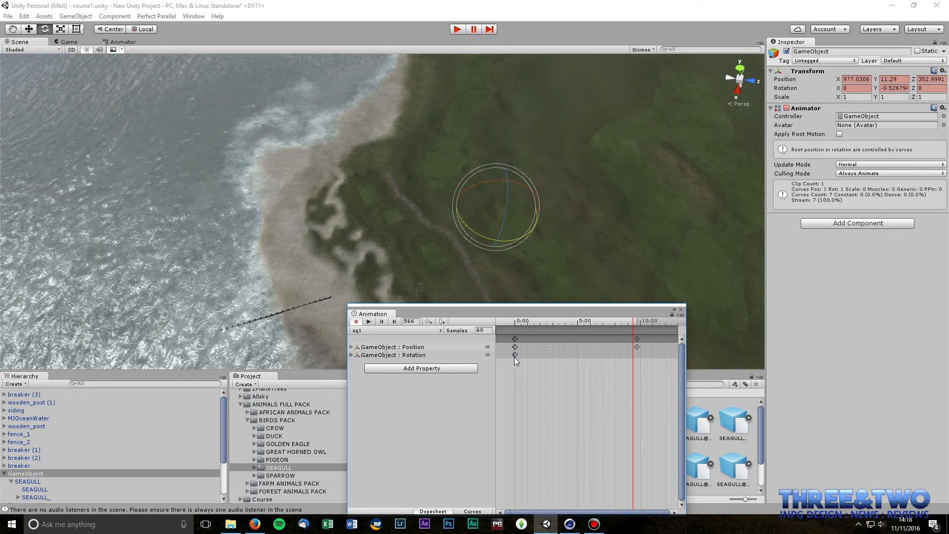
click(514, 355)
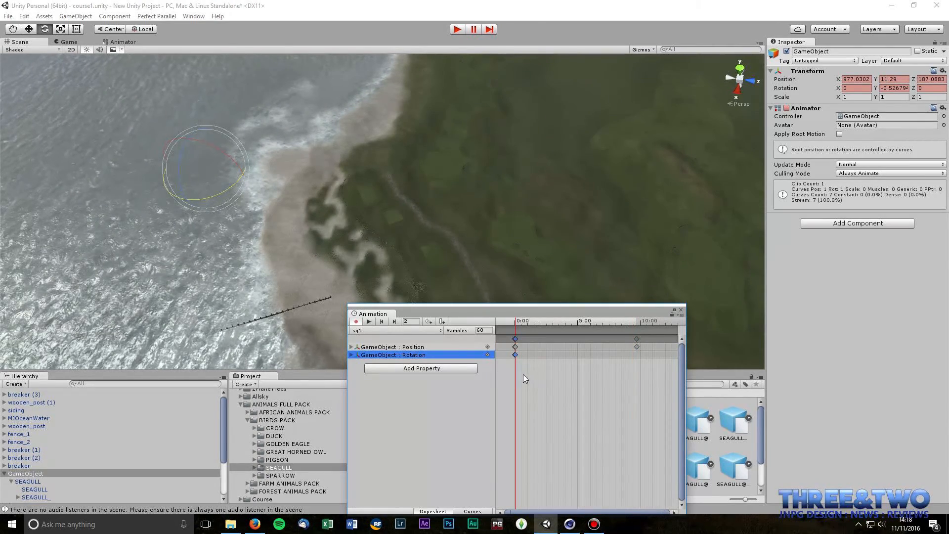
click(631, 351)
click(631, 321)
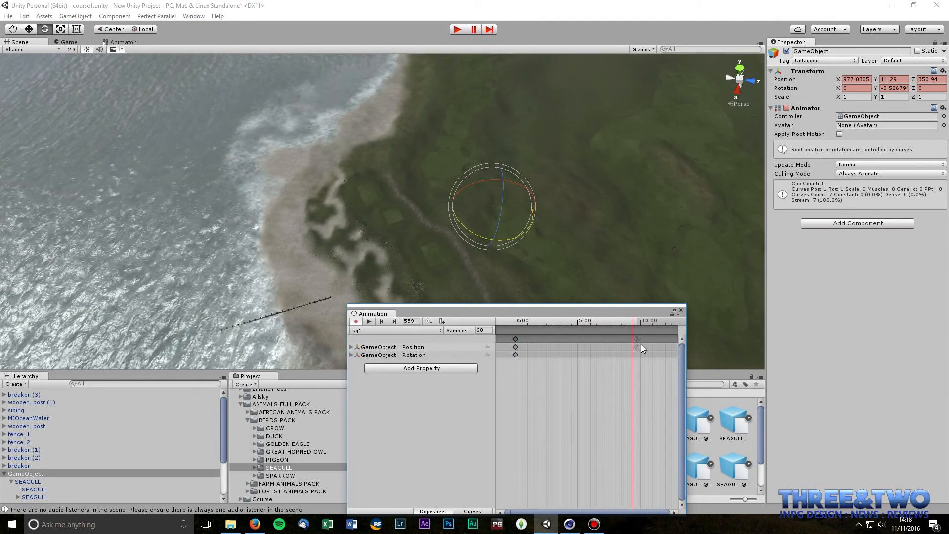
click(516, 355)
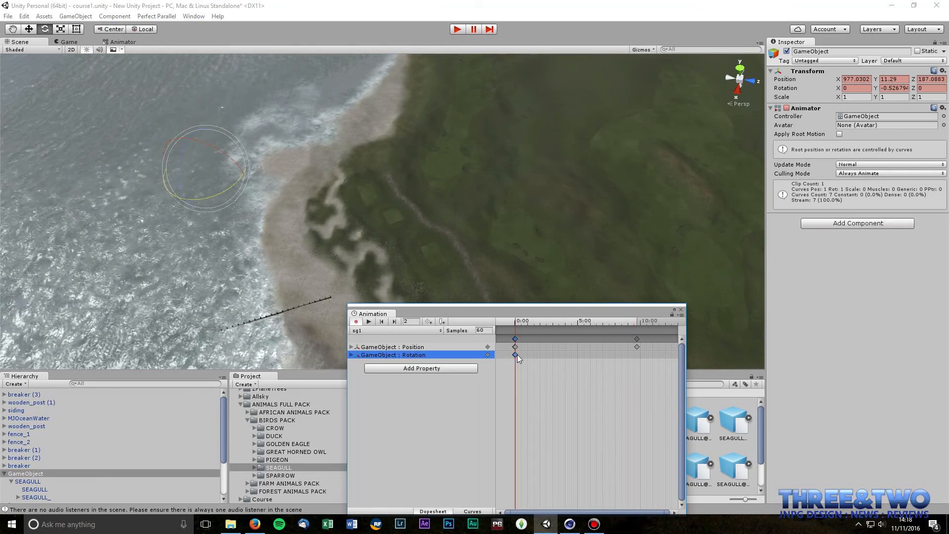
click(633, 324)
key(ctrl+v)
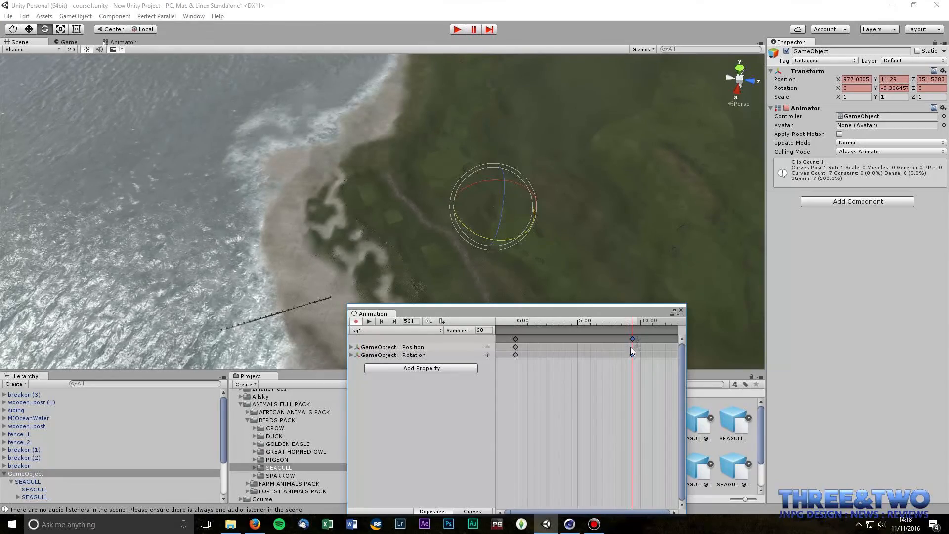
Step: Record a turn at frame 599 by rotating the GameObject about the Y axis to about 44.44
drag(634, 324, 640, 322)
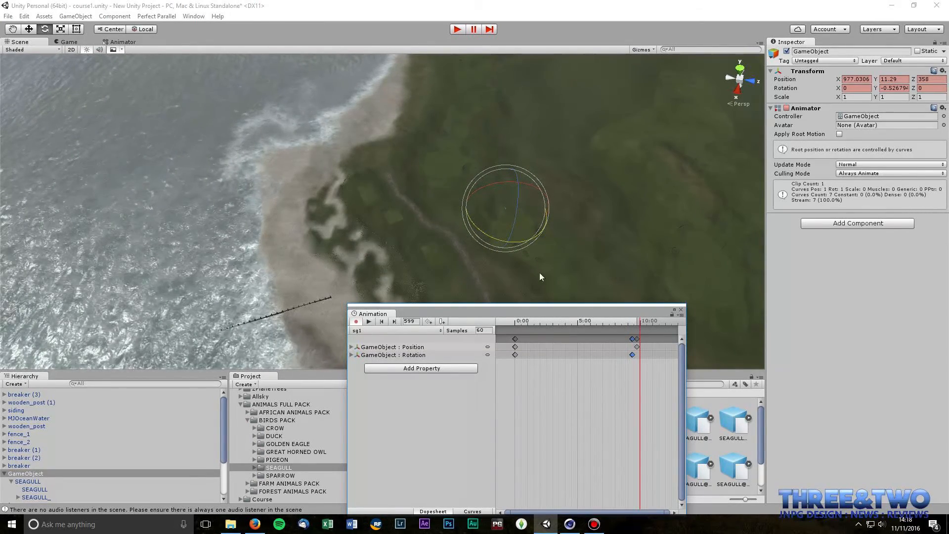
drag(530, 243, 476, 251)
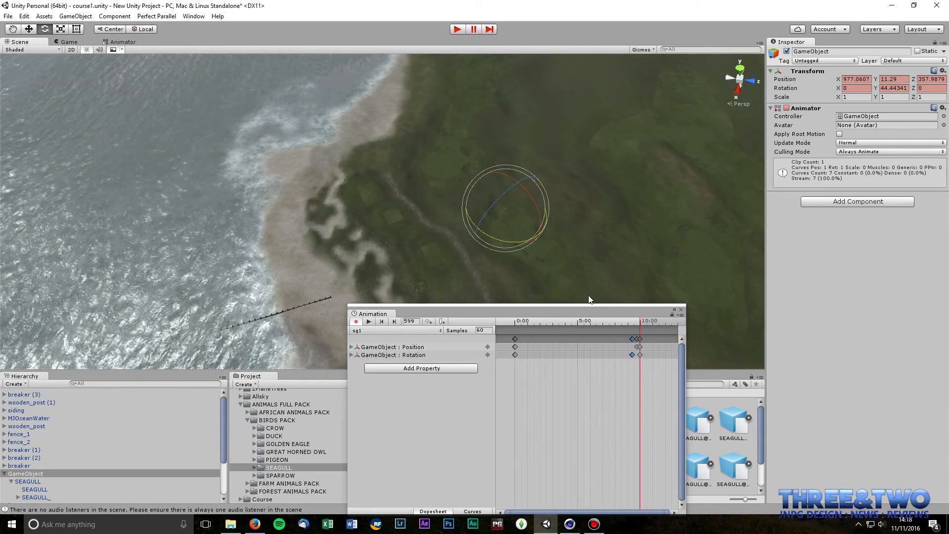
Step: Record a position key at frame 1476 by moving the GameObject further inland to X 1024.2, Z 406
scroll(634, 346, down, 4)
scroll(634, 343, down, 5)
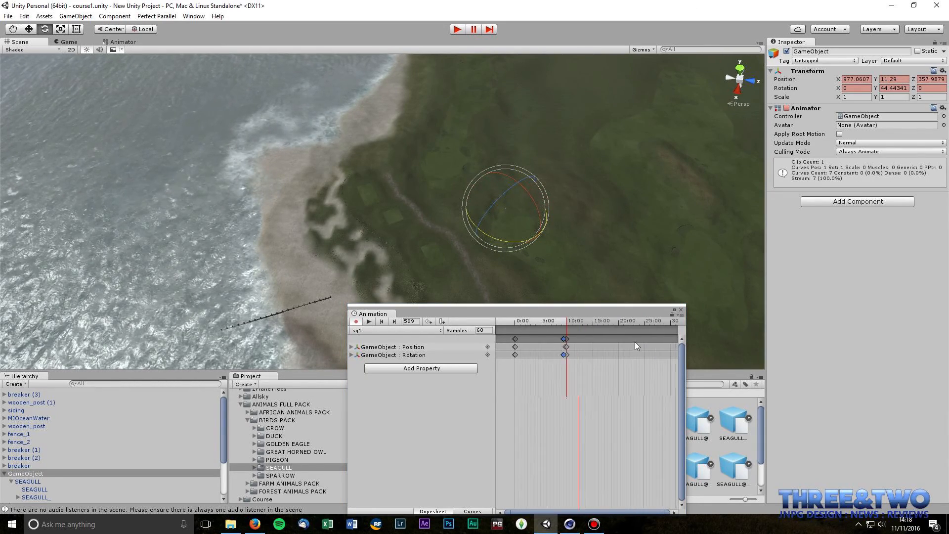
mouse_move(603, 313)
mouse_down()
mouse_move(621, 328)
mouse_move(613, 327)
mouse_up()
click(29, 29)
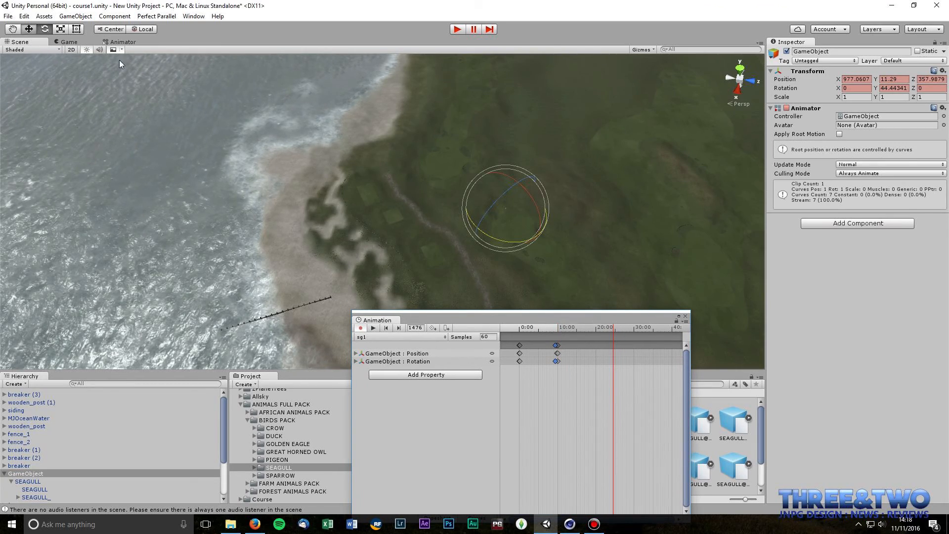
drag(539, 235, 683, 302)
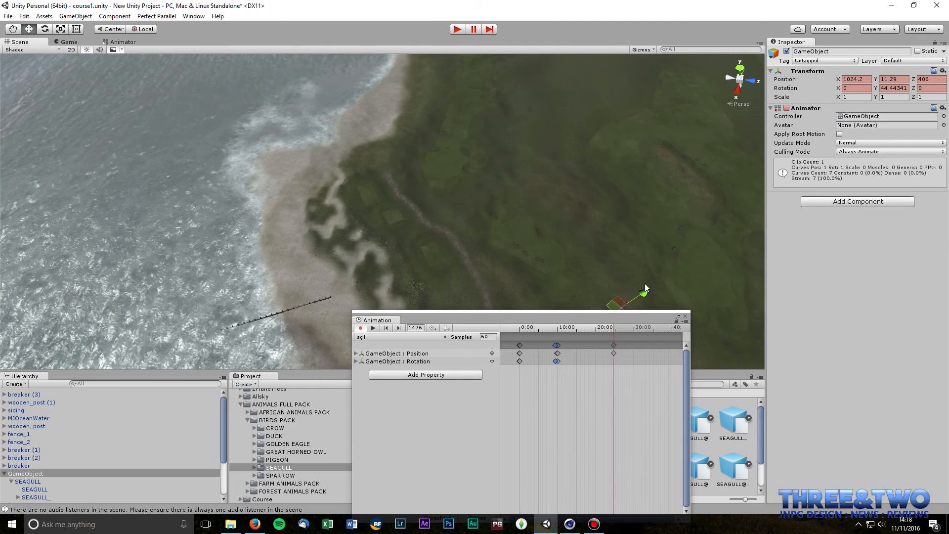
Step: Return sg1 to frame 0 and align the Main Camera with a view from behind the seagull, facing the shore
right_drag(583, 239, 567, 216)
middle_drag(566, 216, 517, 29)
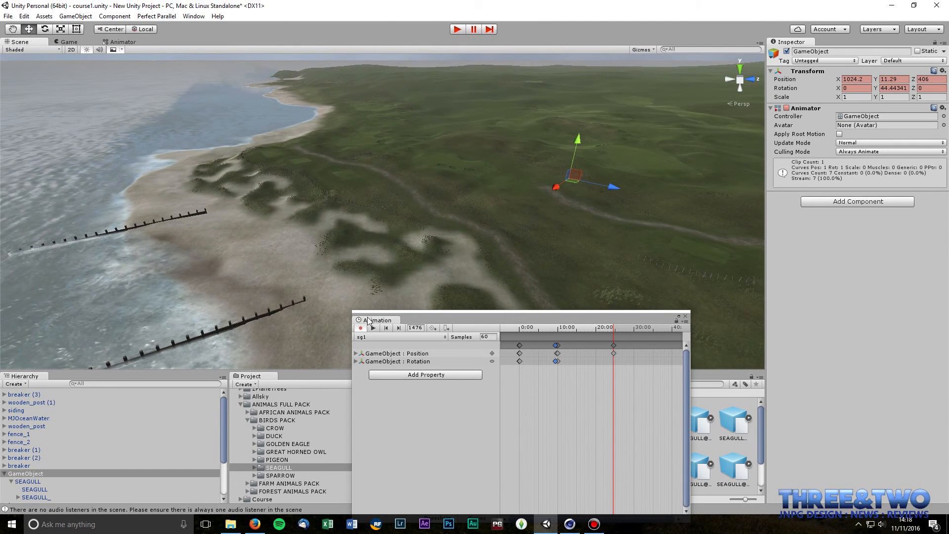
drag(613, 328, 455, 330)
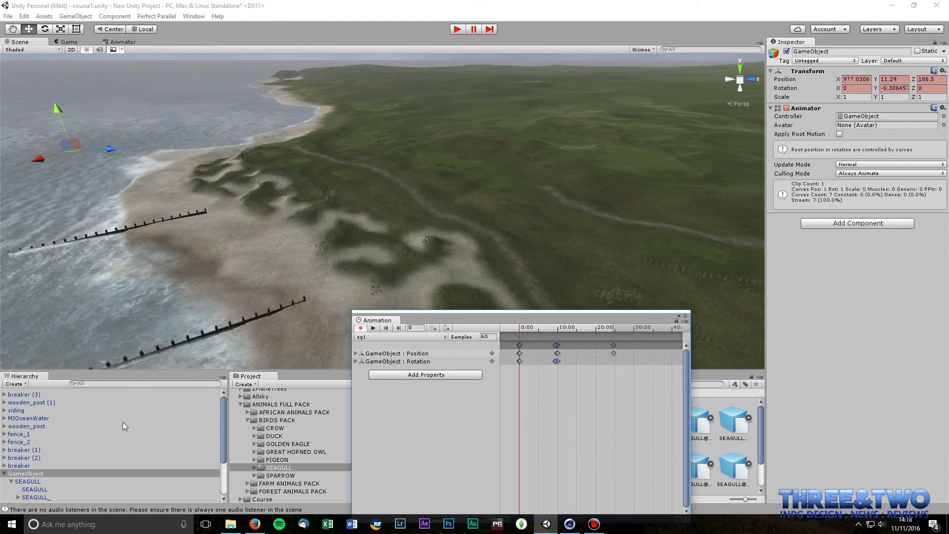
double_click(25, 476)
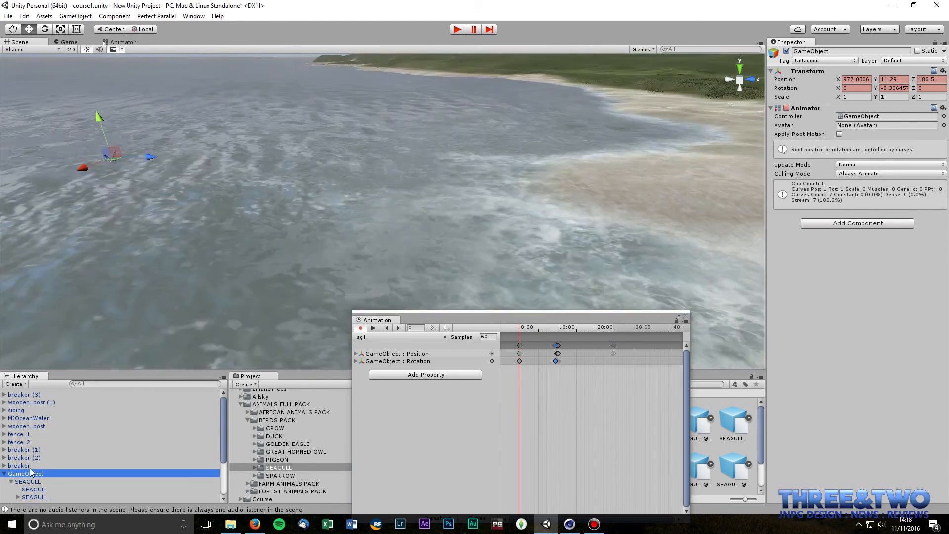
right_drag(229, 241, 447, 217)
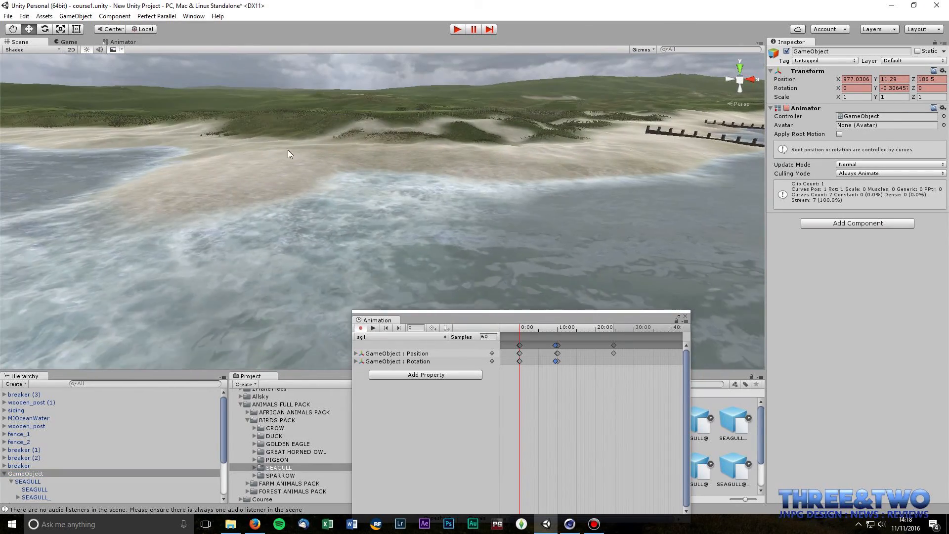
middle_drag(288, 150, 455, 153)
scroll(456, 173, down, 3)
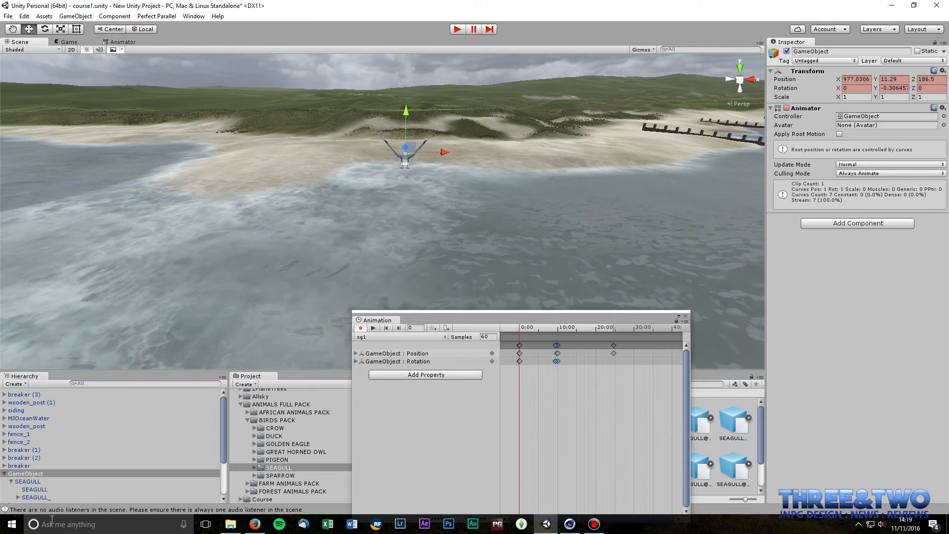
scroll(39, 474, down, 3)
click(30, 468)
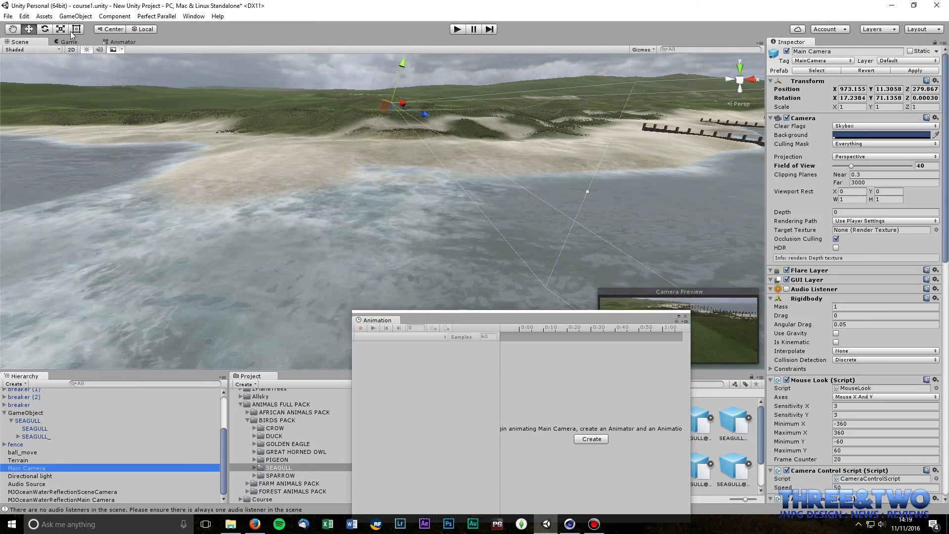
click(75, 16)
click(98, 235)
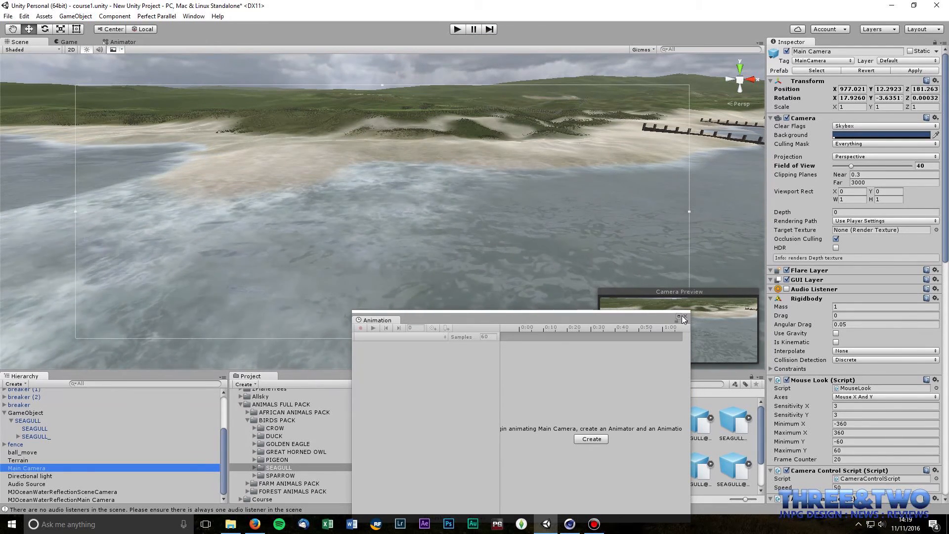
Step: Close the Animation window and play the scene in the Game view to test the seagull's flight
drag(622, 319, 412, 232)
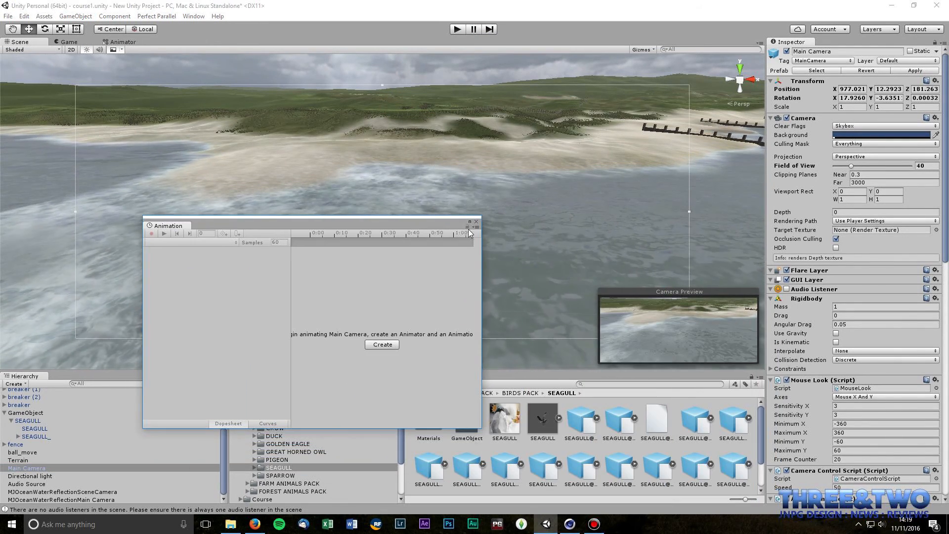
click(468, 238)
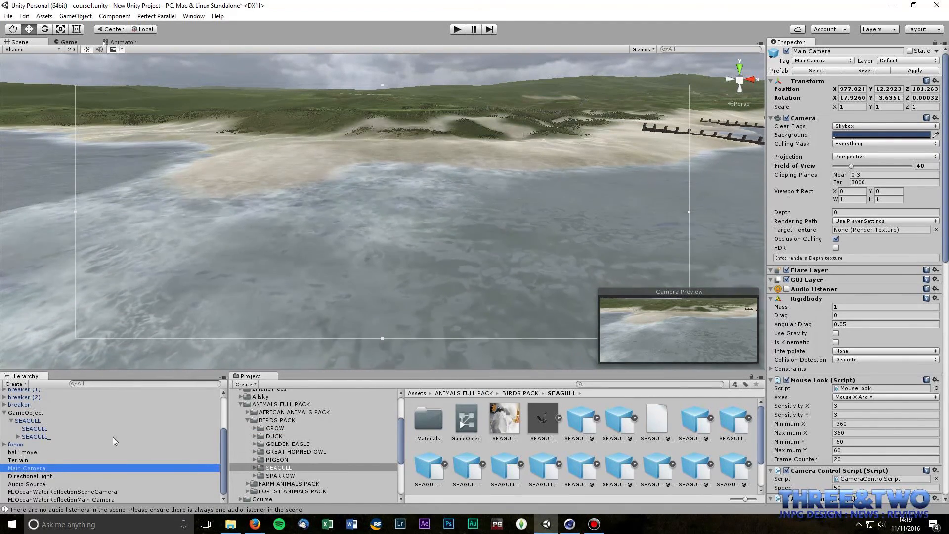
click(542, 420)
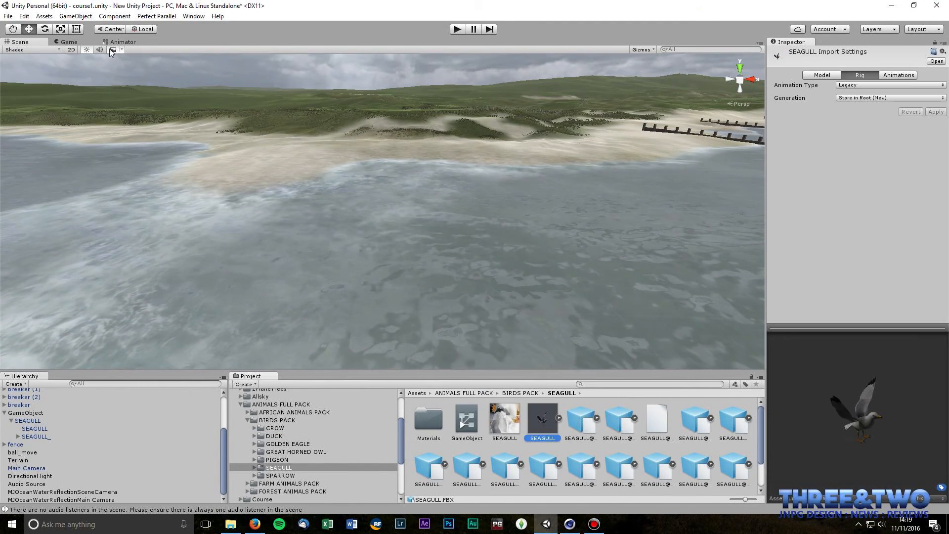
click(69, 42)
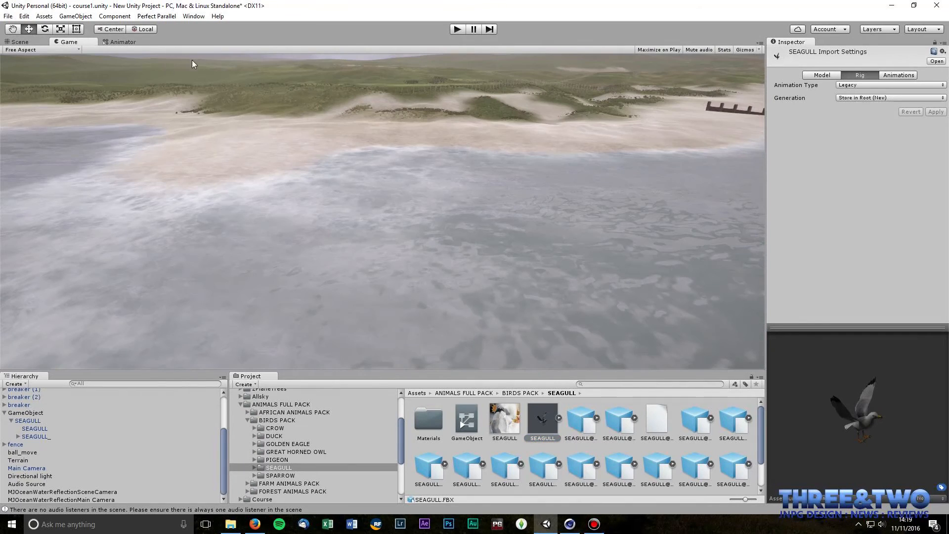
click(458, 29)
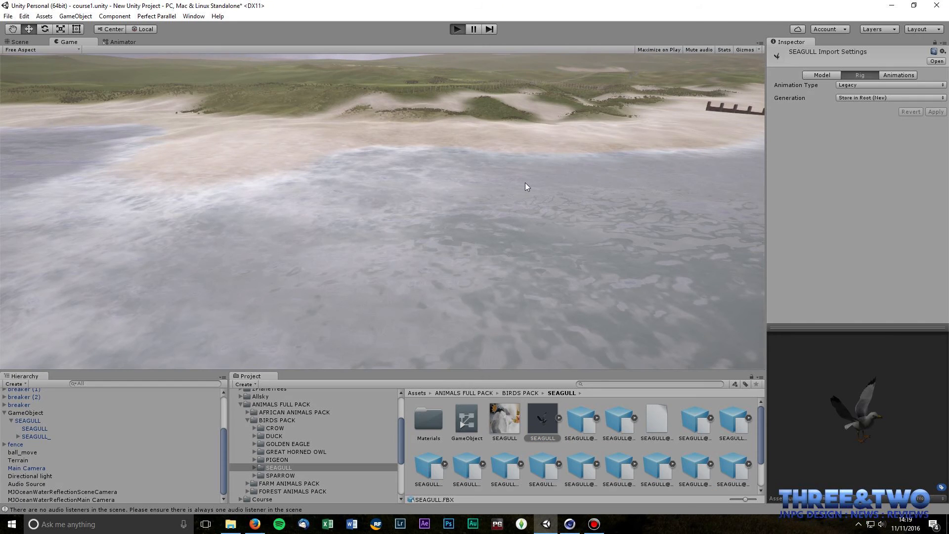